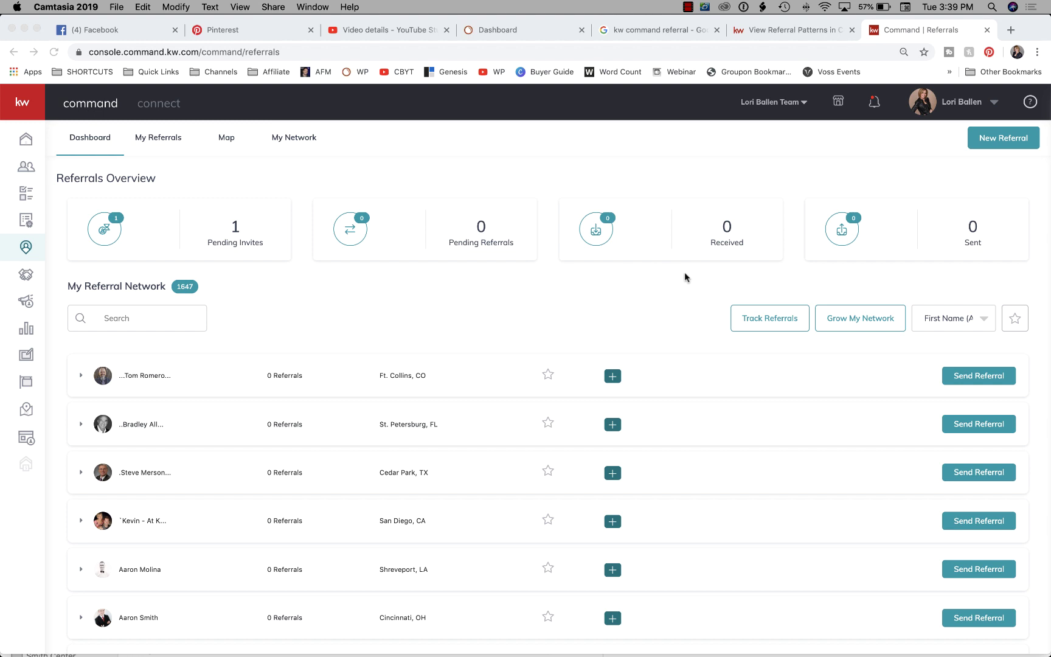
# Go from the Command home page to My Referrals and open the Grow My Network map.
pyautogui.click(25, 143)
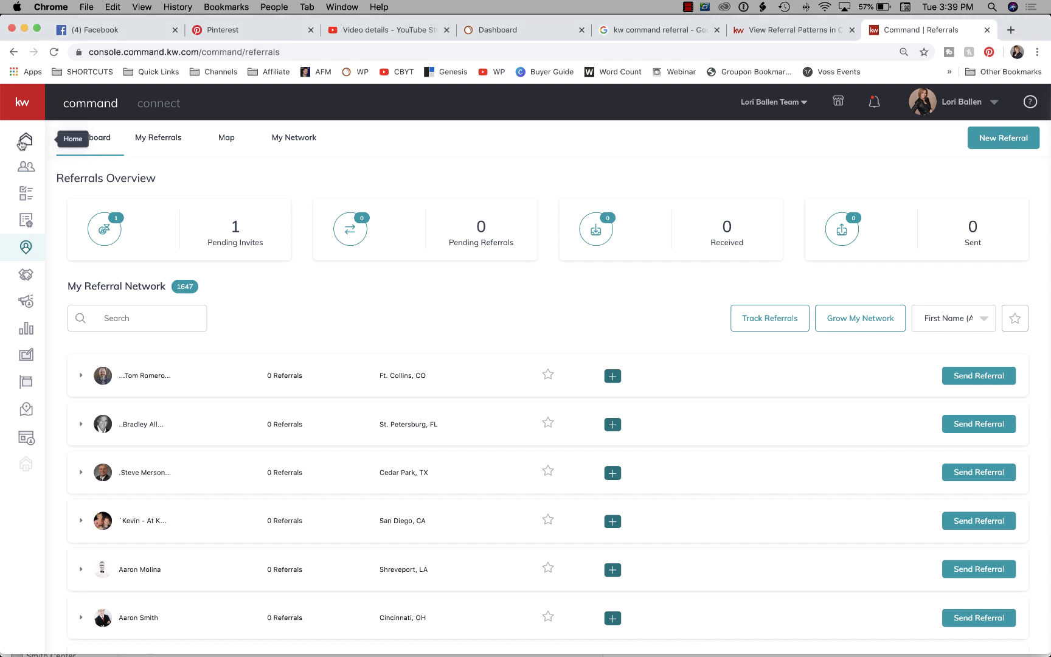
pyautogui.click(25, 144)
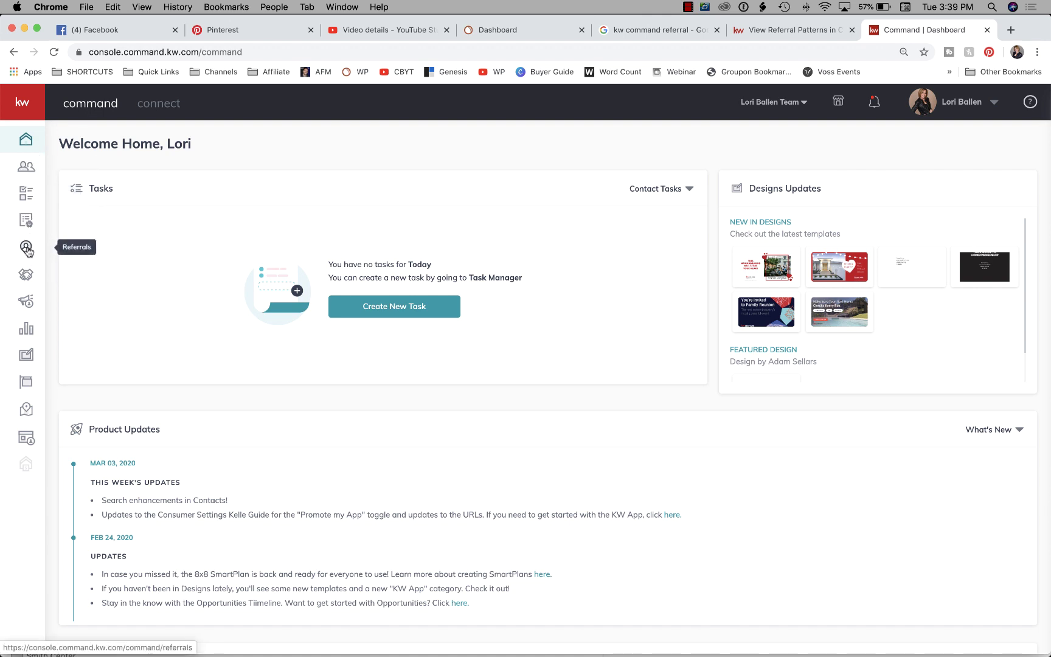
pyautogui.click(27, 249)
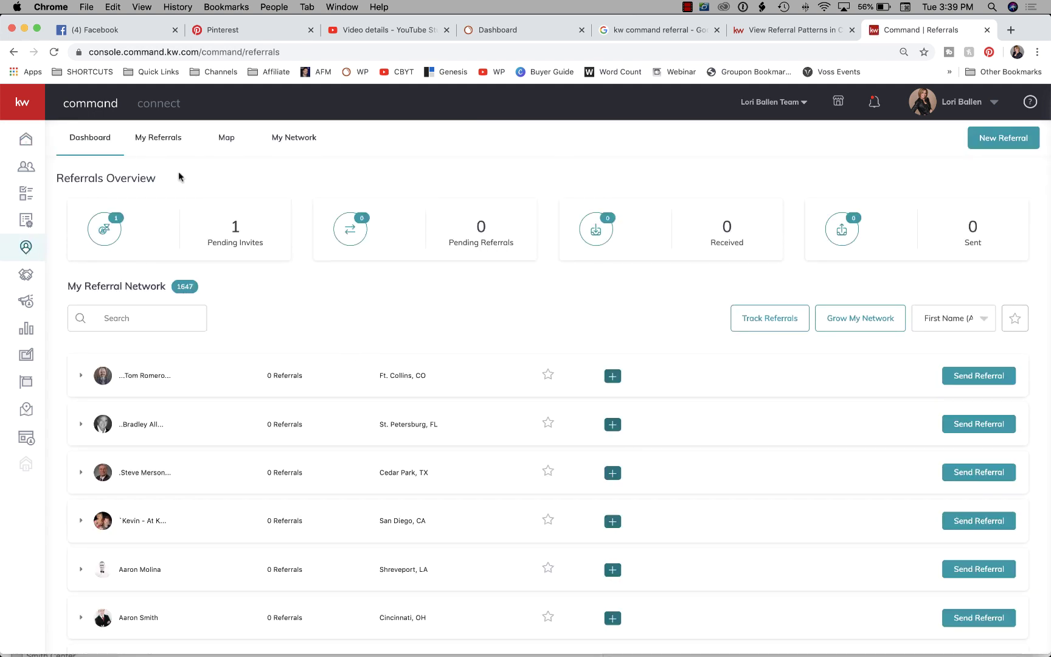
pyautogui.click(163, 141)
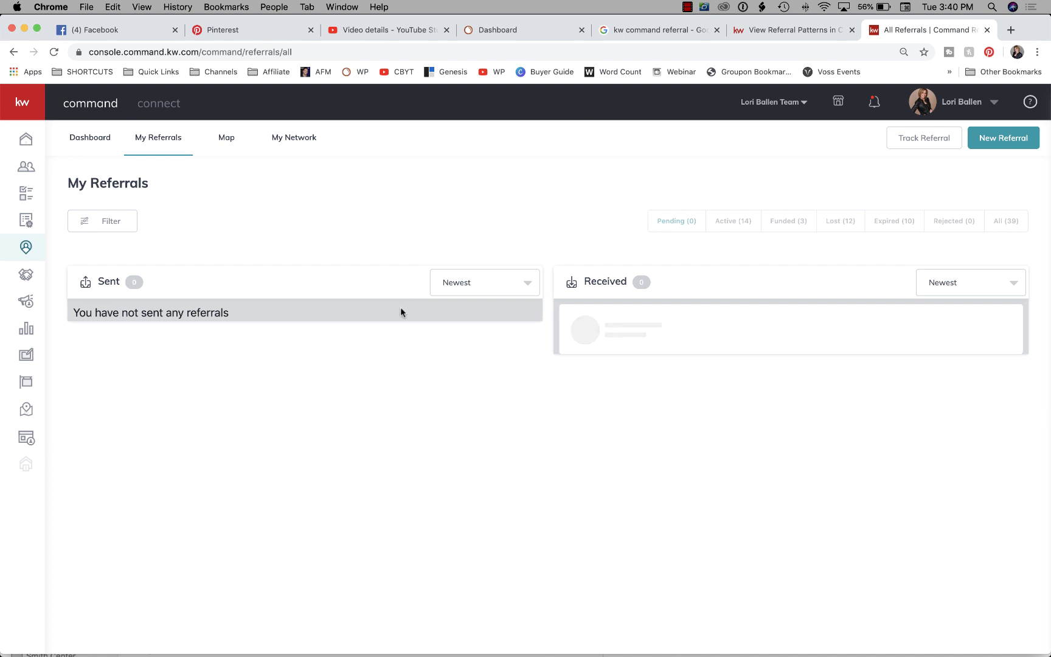
pyautogui.click(226, 142)
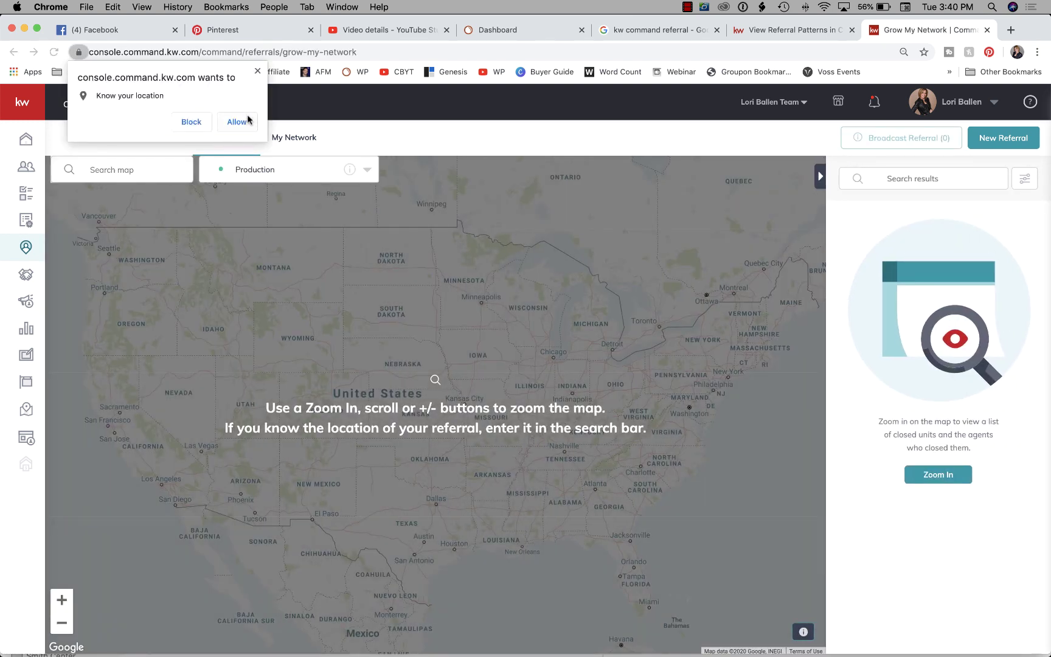
# Allow location access, view the network list and map, then return to the Referrals dashboard.
pyautogui.click(246, 120)
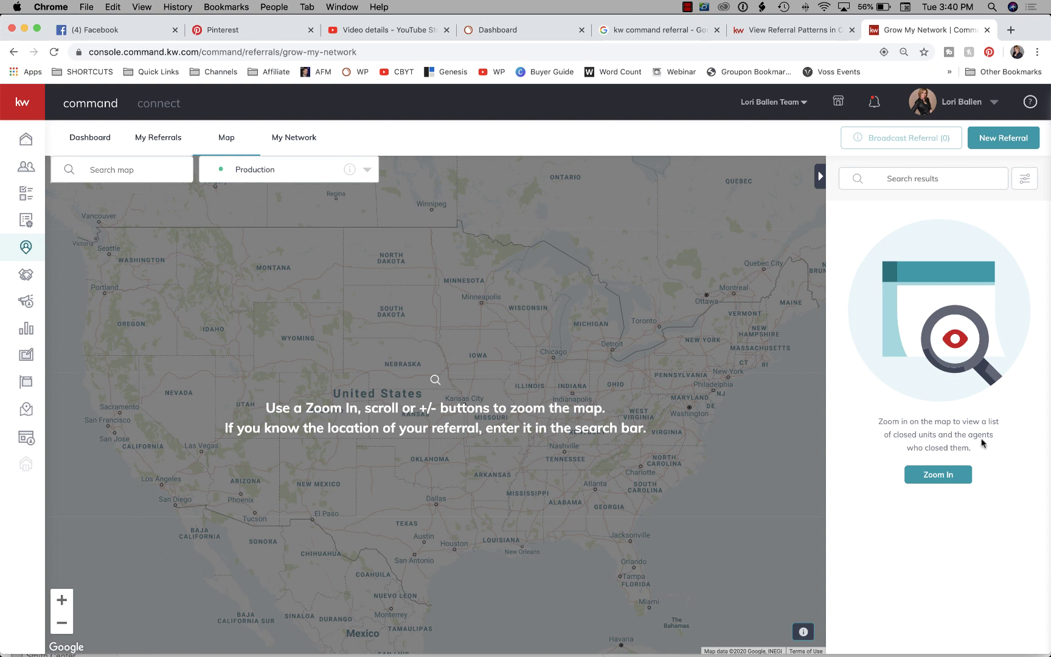
pyautogui.click(301, 137)
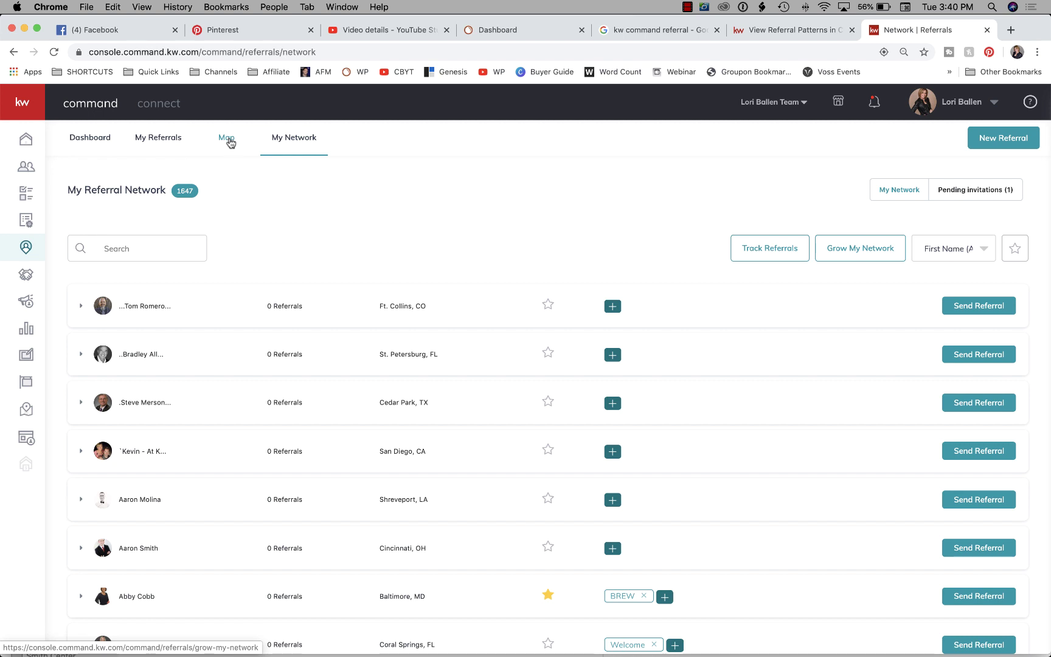
pyautogui.click(228, 141)
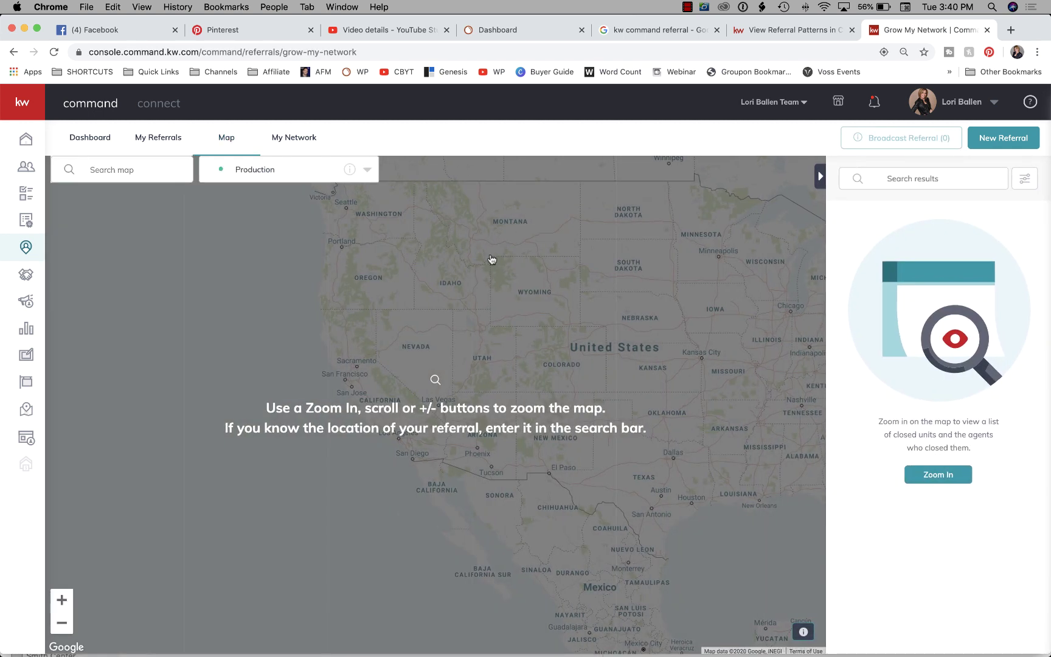
pyautogui.click(295, 139)
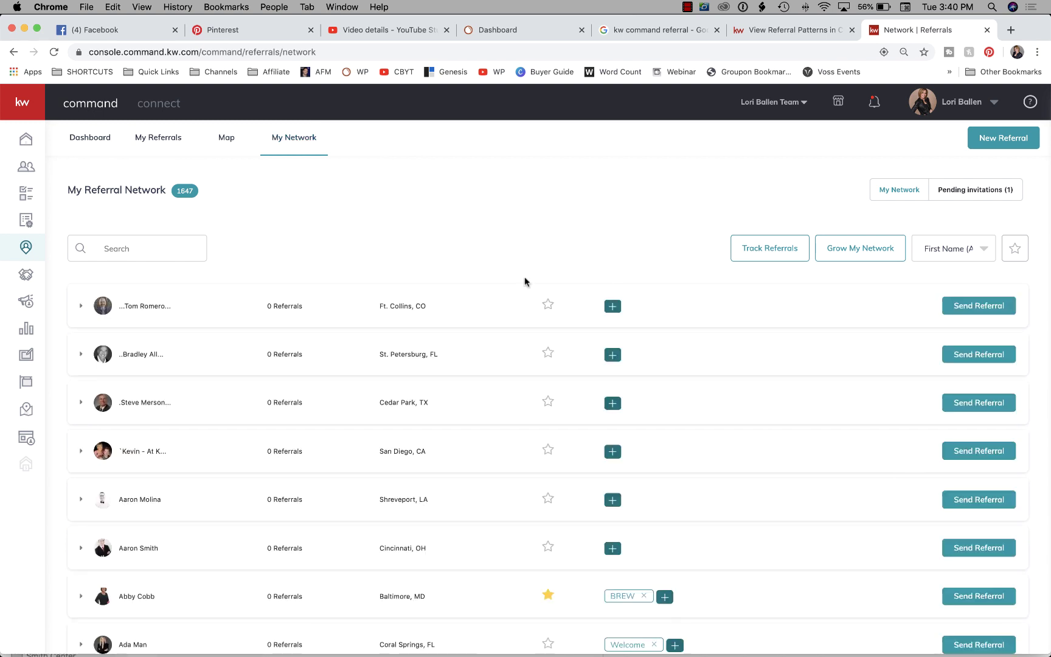
pyautogui.click(74, 140)
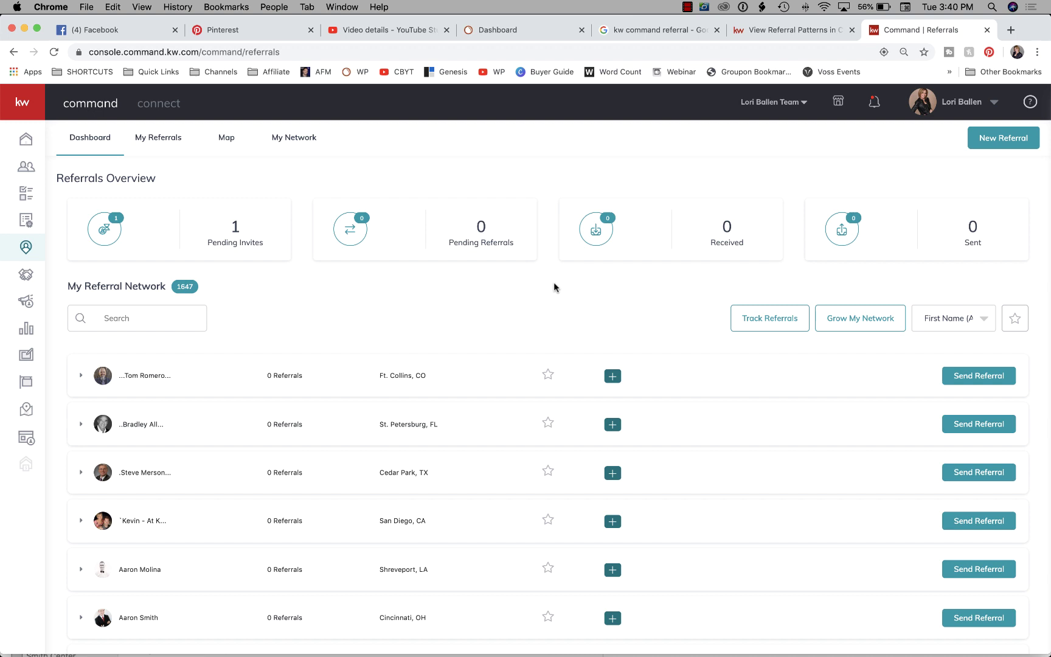
pyautogui.scroll(-5, 487, 241)
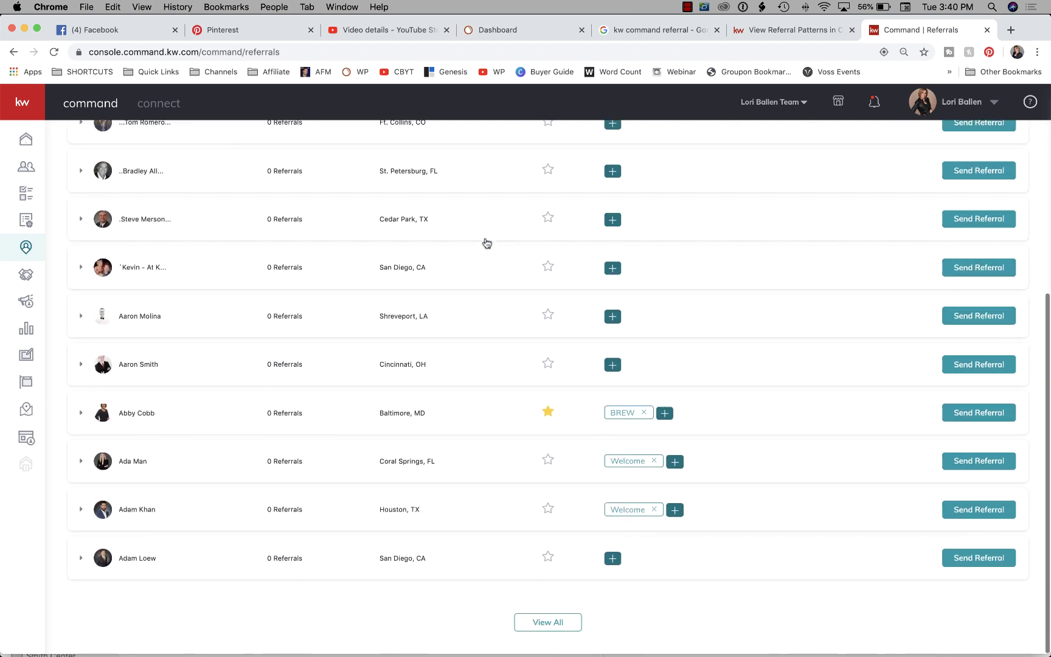
pyautogui.scroll(5, 487, 243)
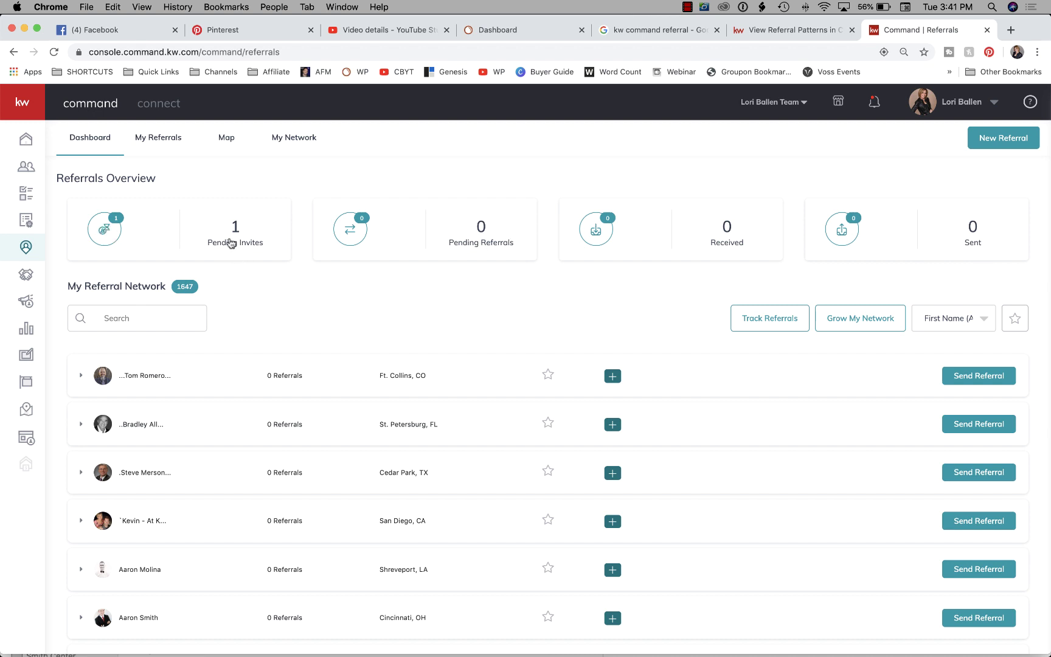
# Accept the inbound referral invitation from the Charlotte, NC agent under Pending Invites.
pyautogui.click(110, 230)
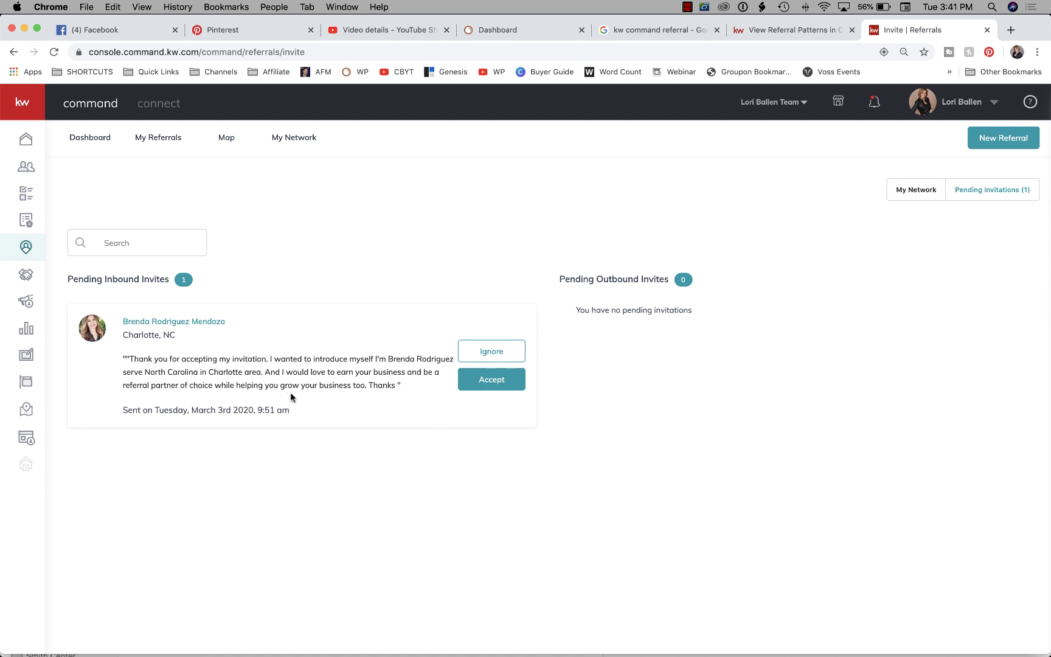
pyautogui.click(502, 386)
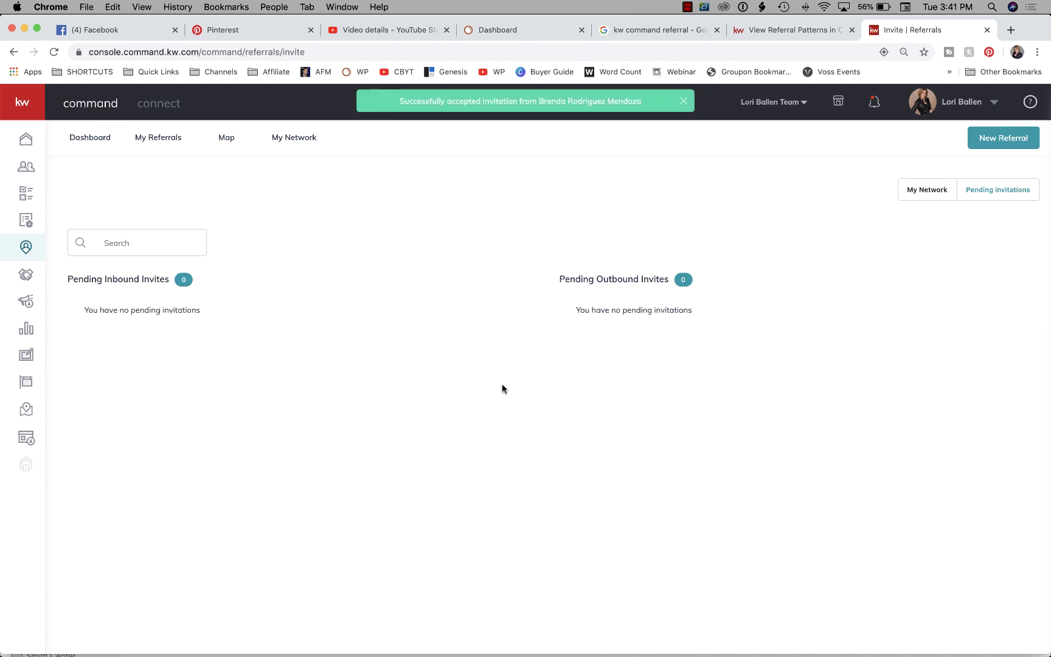
# Go back to the Referrals dashboard, now showing 0 pending invites and 1648 members.
pyautogui.click(105, 139)
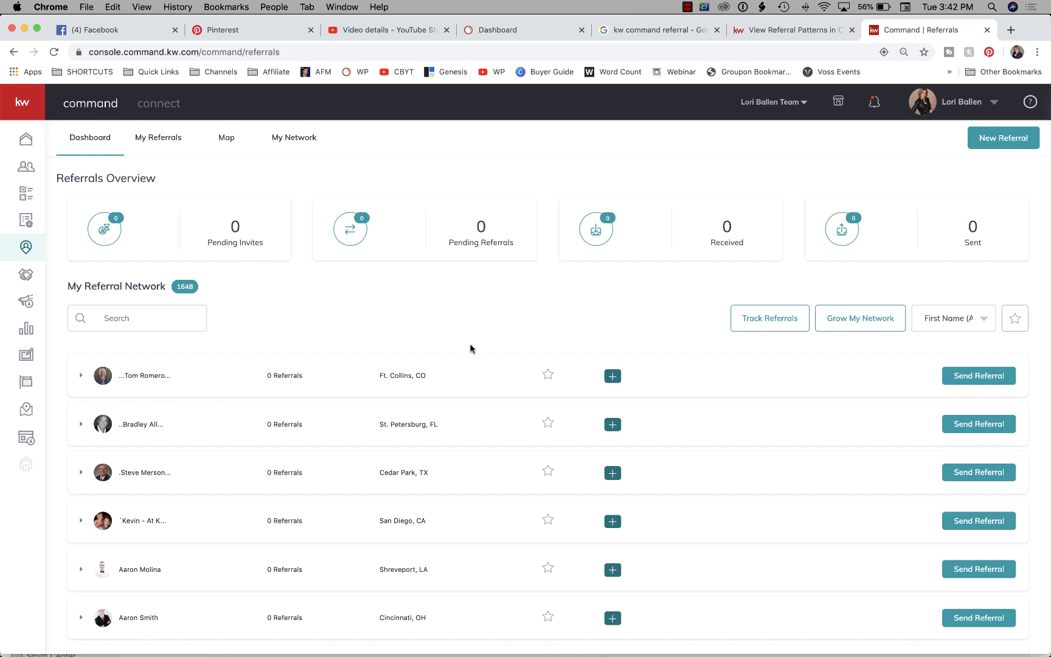
pyautogui.scroll(-5, 470, 349)
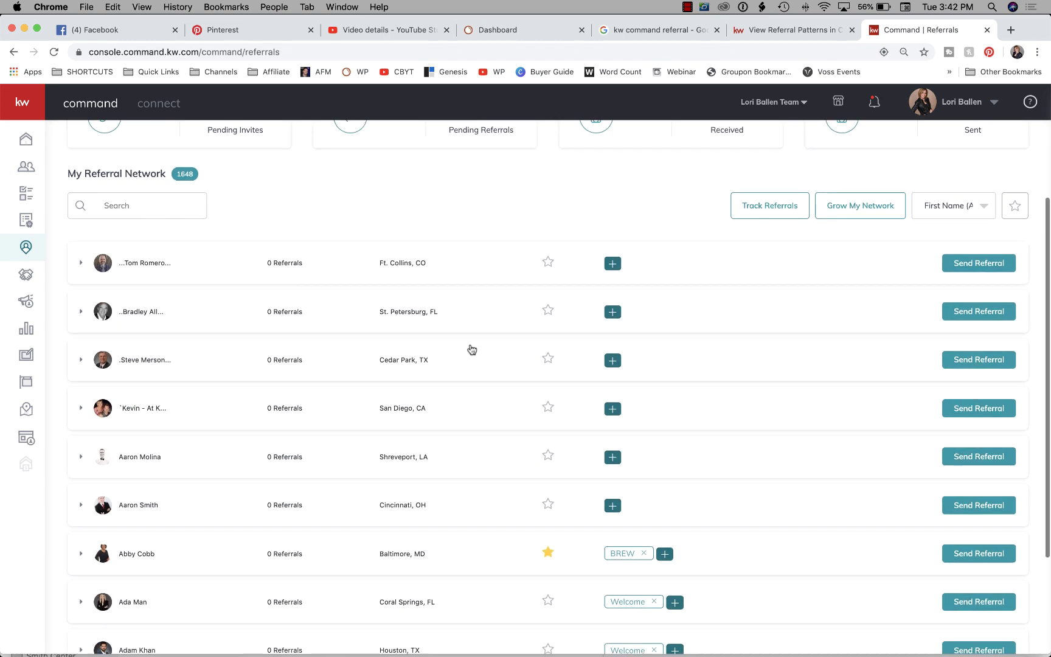
pyautogui.scroll(6, 472, 348)
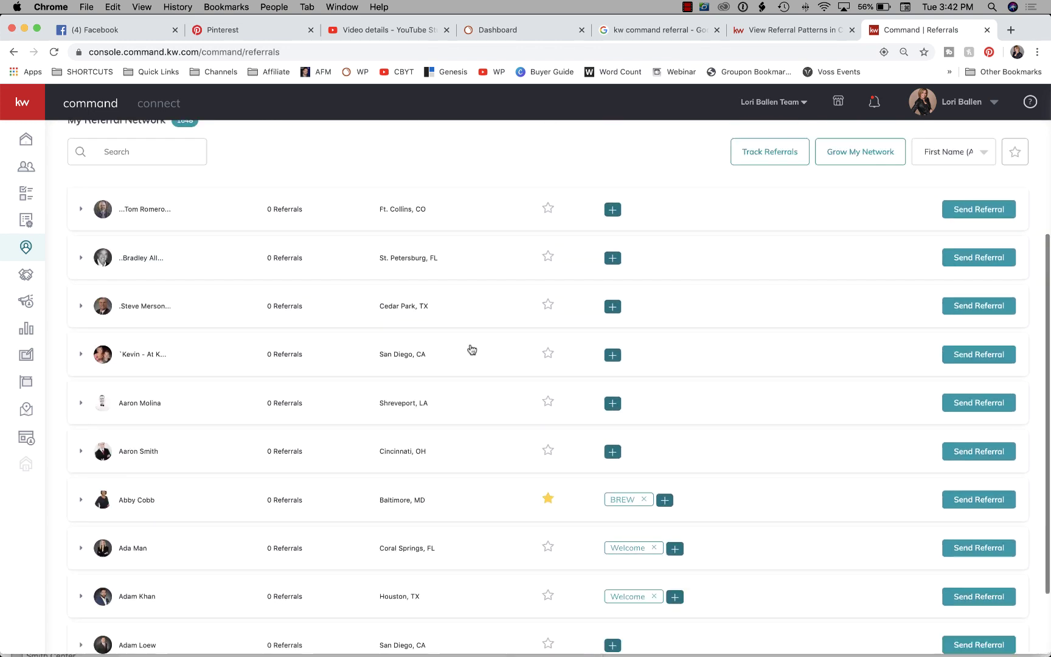
pyautogui.scroll(-3, 470, 348)
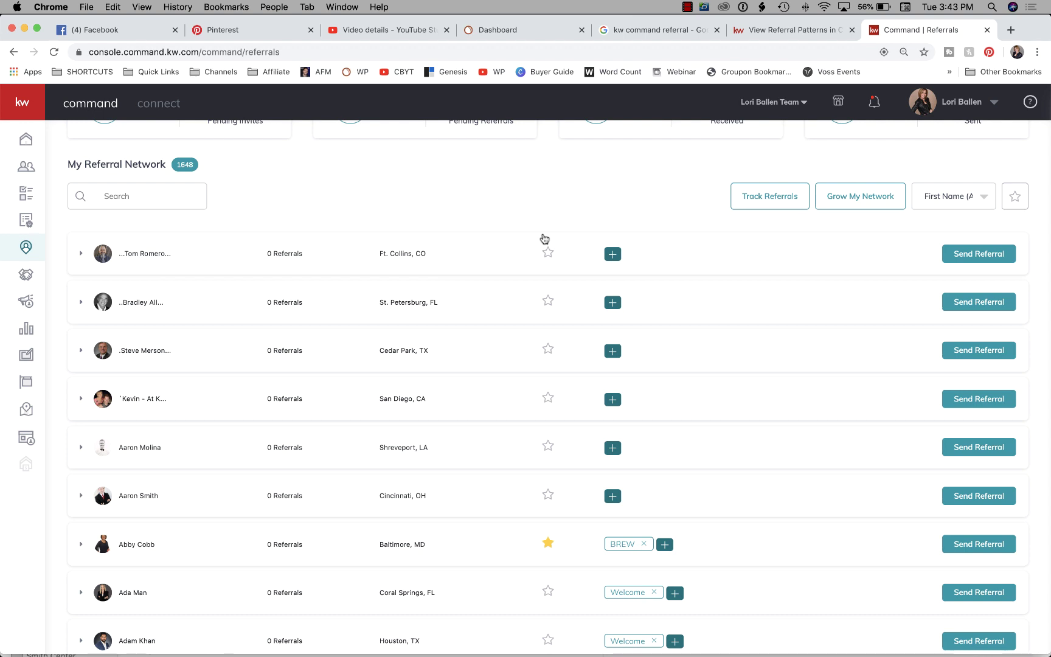
pyautogui.scroll(3, 544, 238)
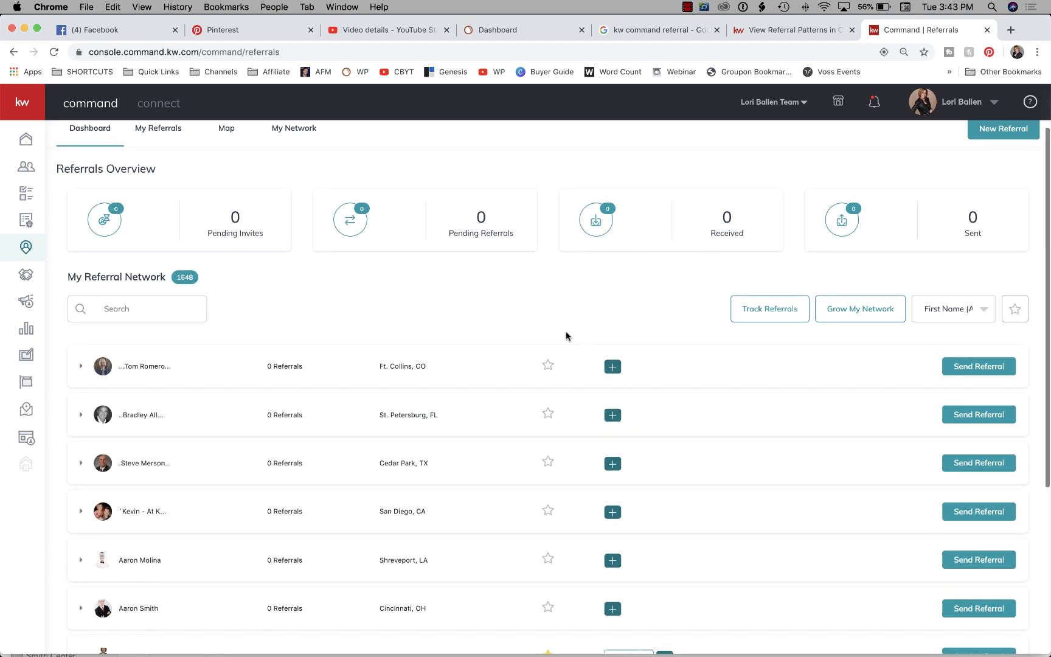
pyautogui.scroll(-3, 567, 336)
pyautogui.scroll(3, 507, 330)
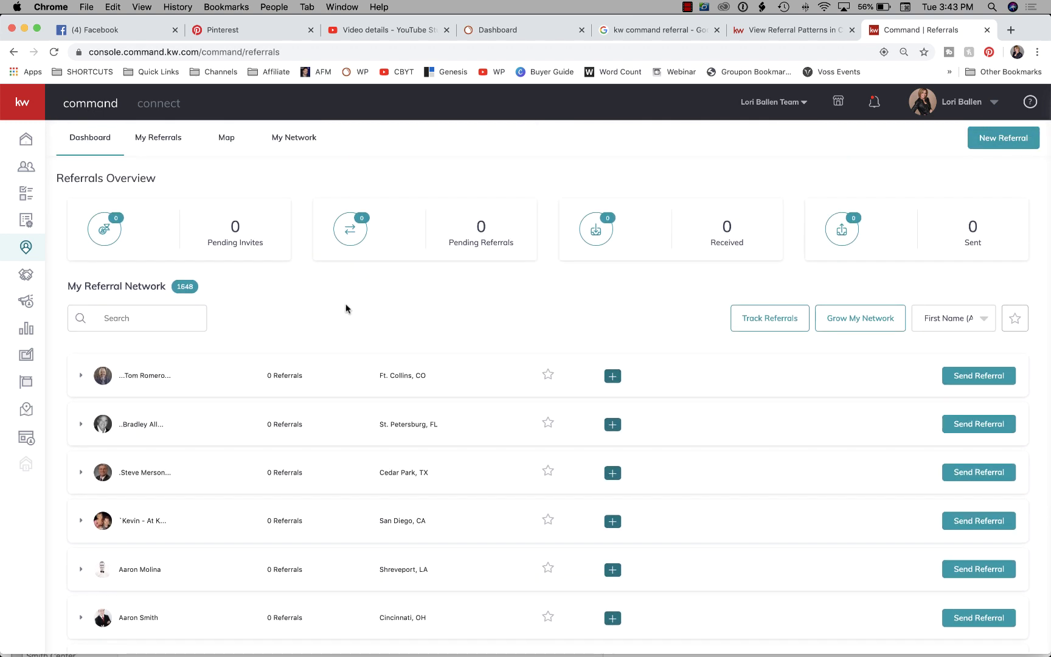
# Search the referral network for 'san diego' to list only San Diego, CA agents.
pyautogui.click(173, 317)
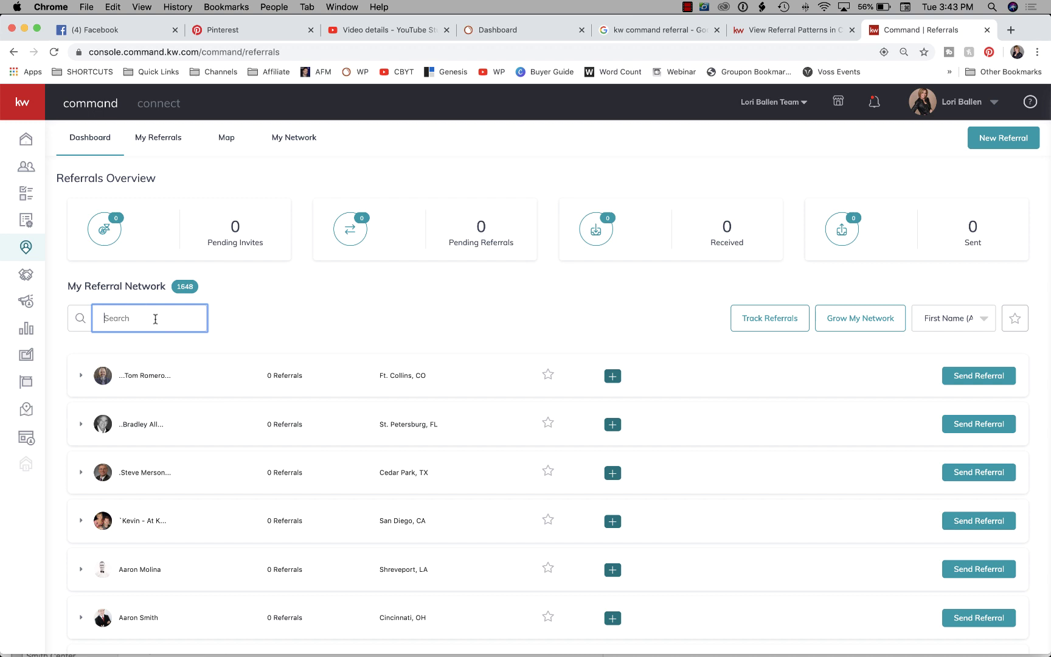
pyautogui.write('san')
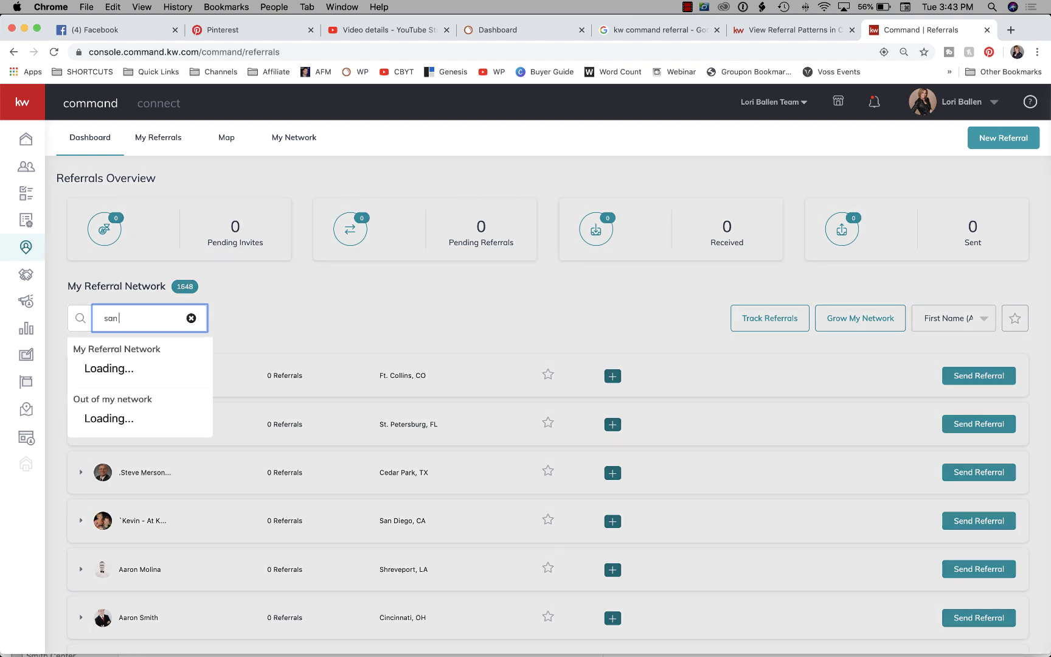
pyautogui.write(' diego')
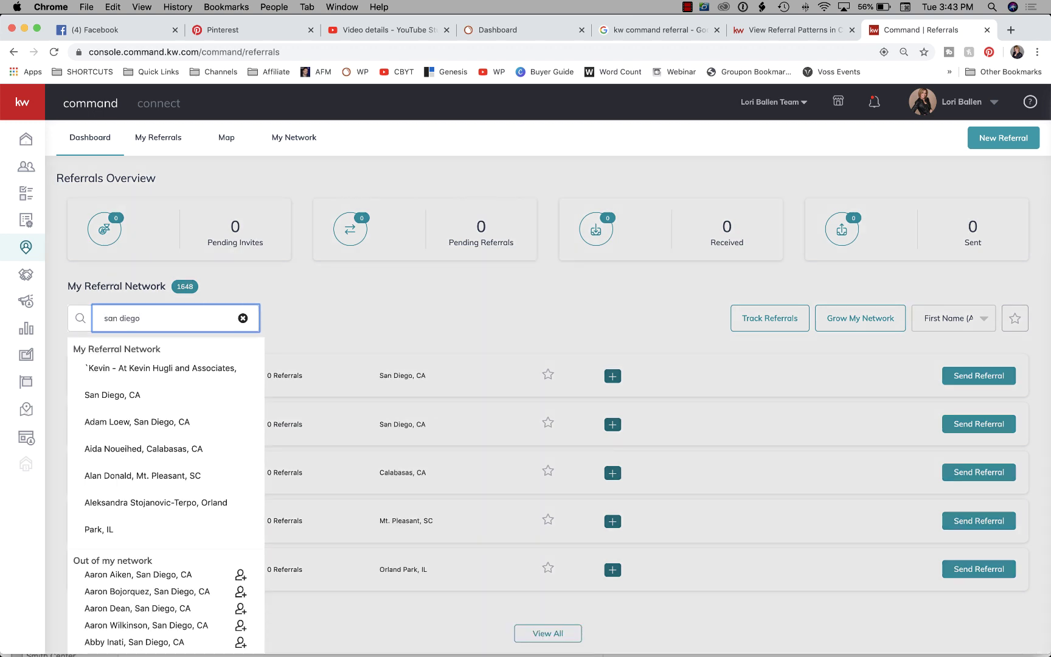
pyautogui.click(115, 391)
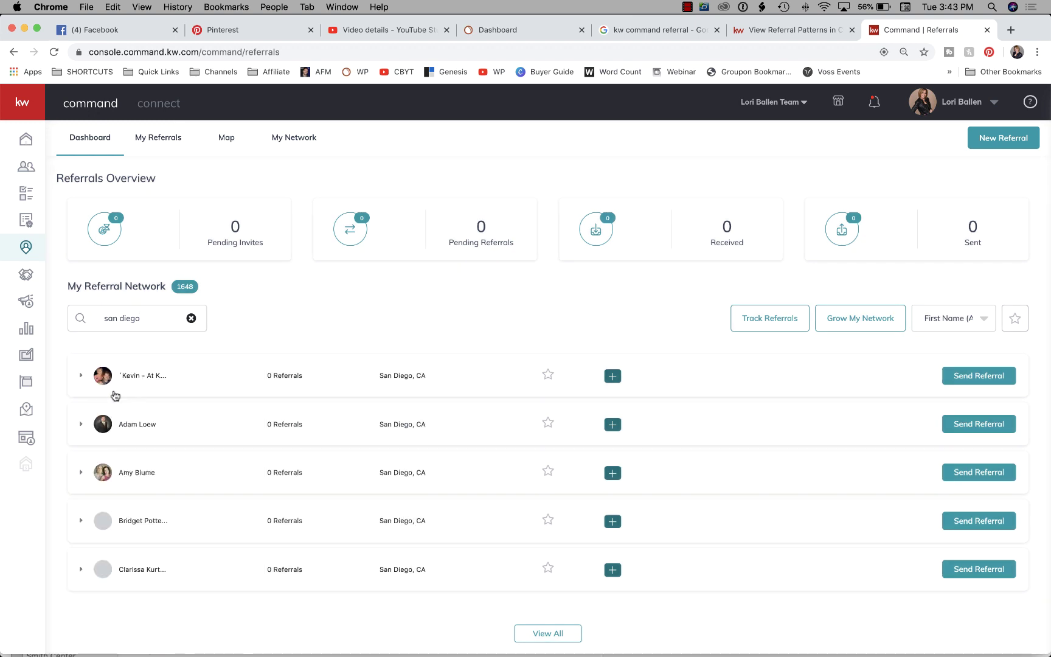
pyautogui.scroll(-1, 375, 345)
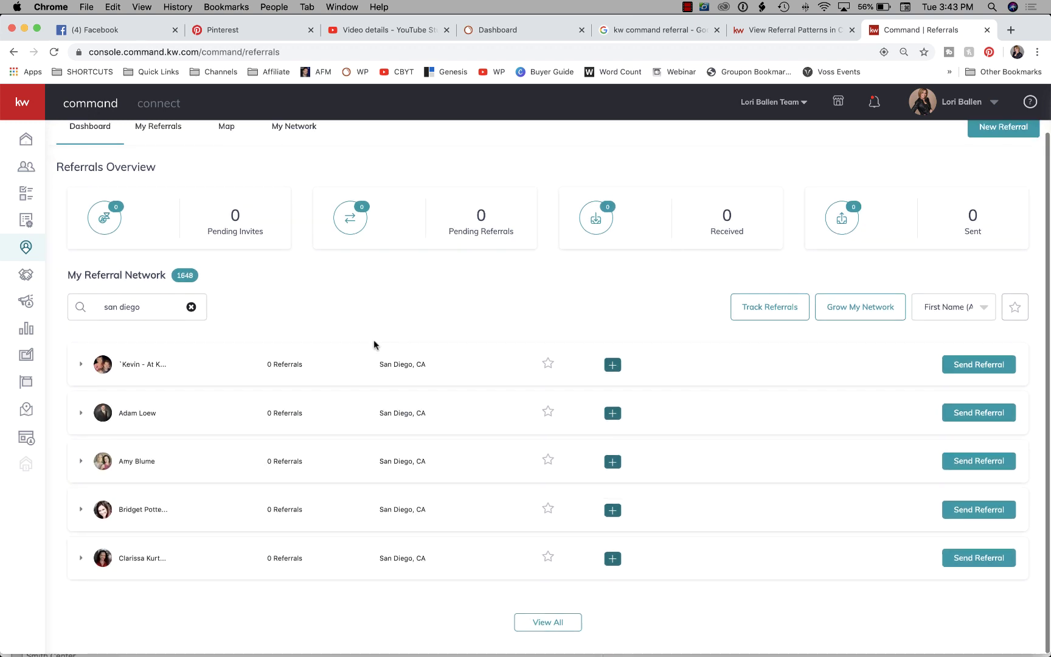
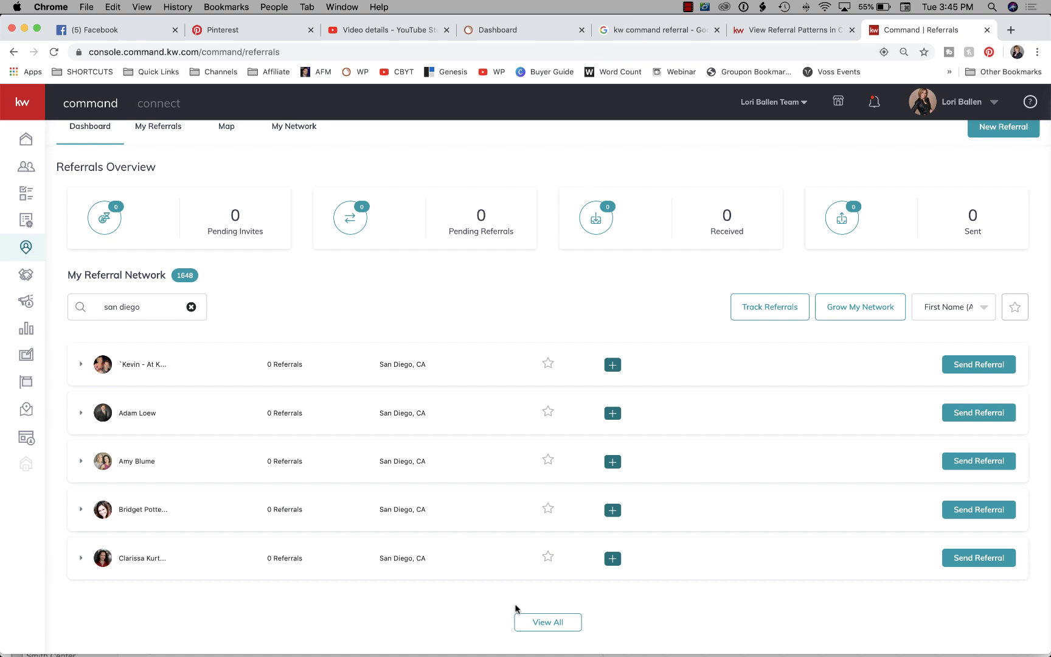
# Show the full referral network list of 1648 agents and scroll through it.
pyautogui.click(538, 622)
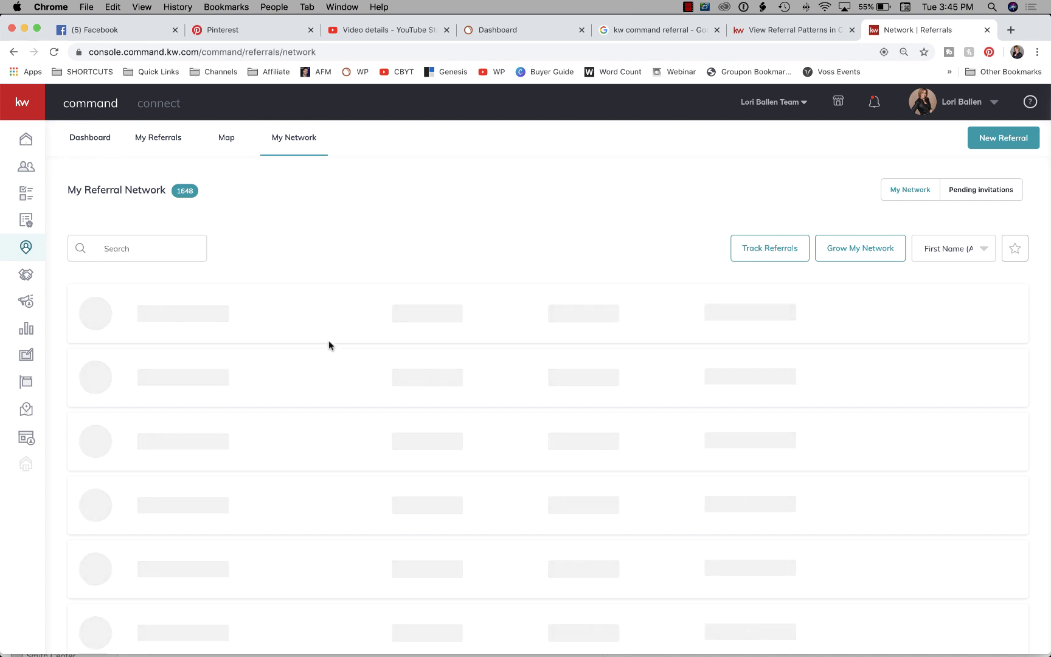
pyautogui.scroll(-4, 330, 346)
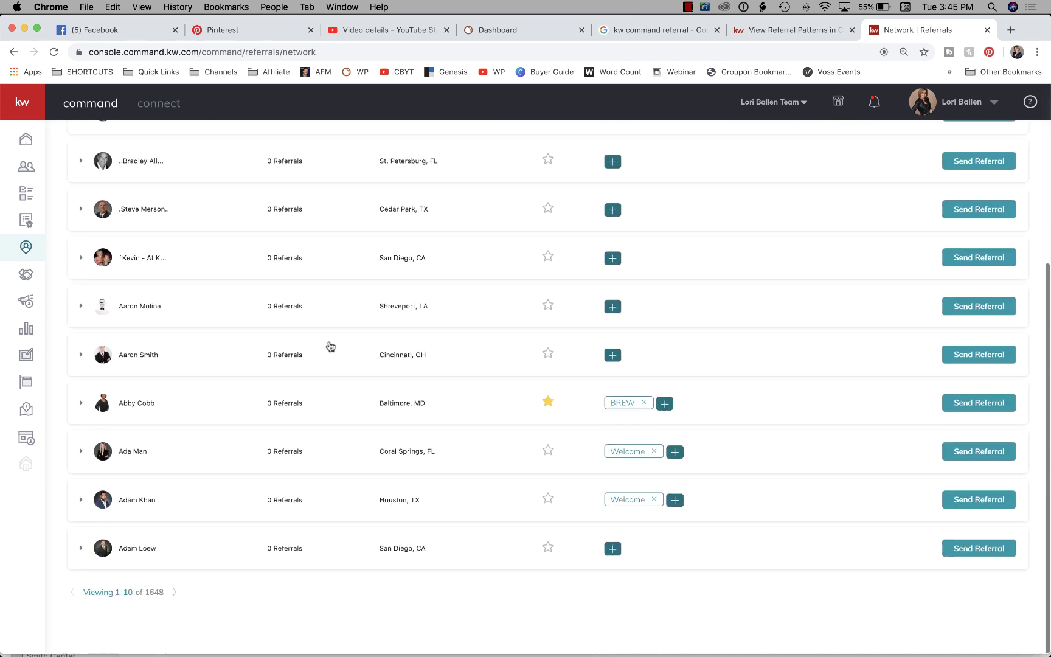
pyautogui.scroll(3, 330, 346)
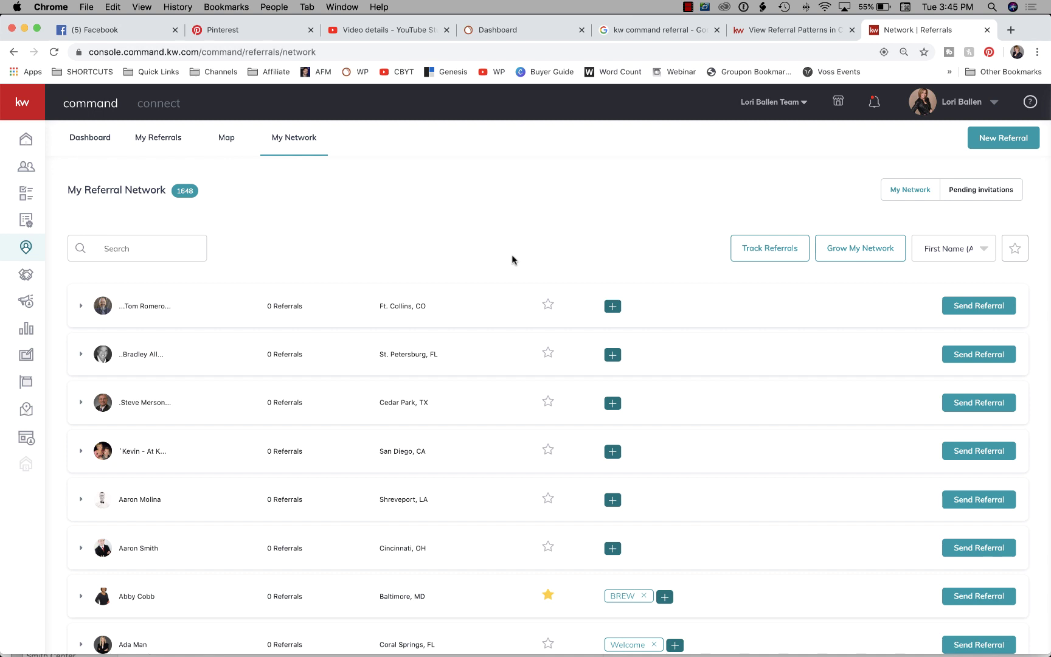
pyautogui.scroll(-2, 512, 260)
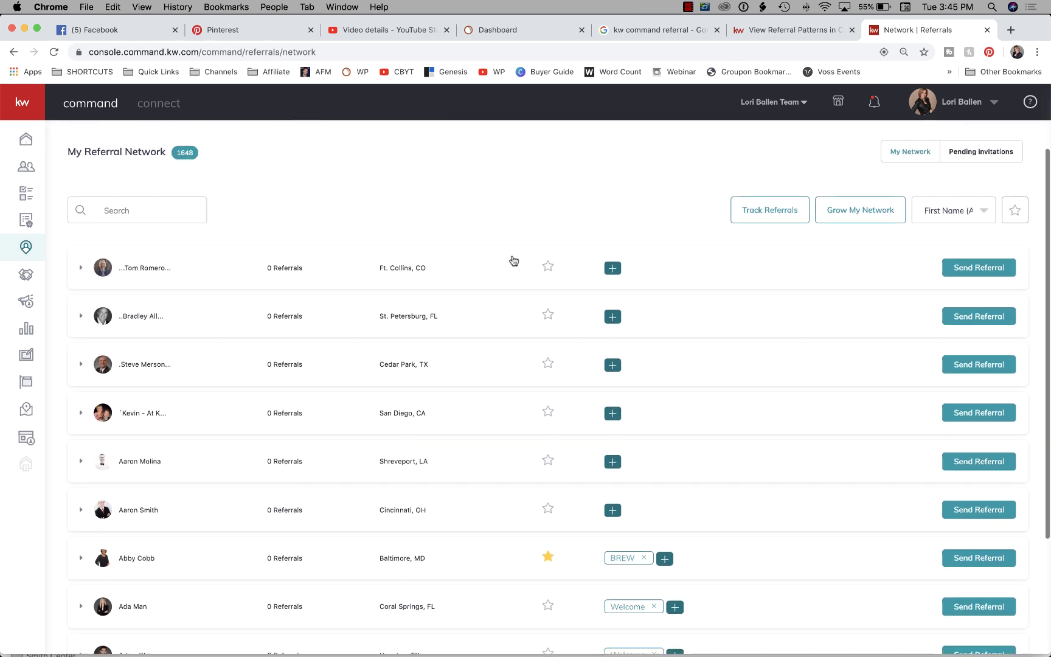
pyautogui.scroll(2, 512, 260)
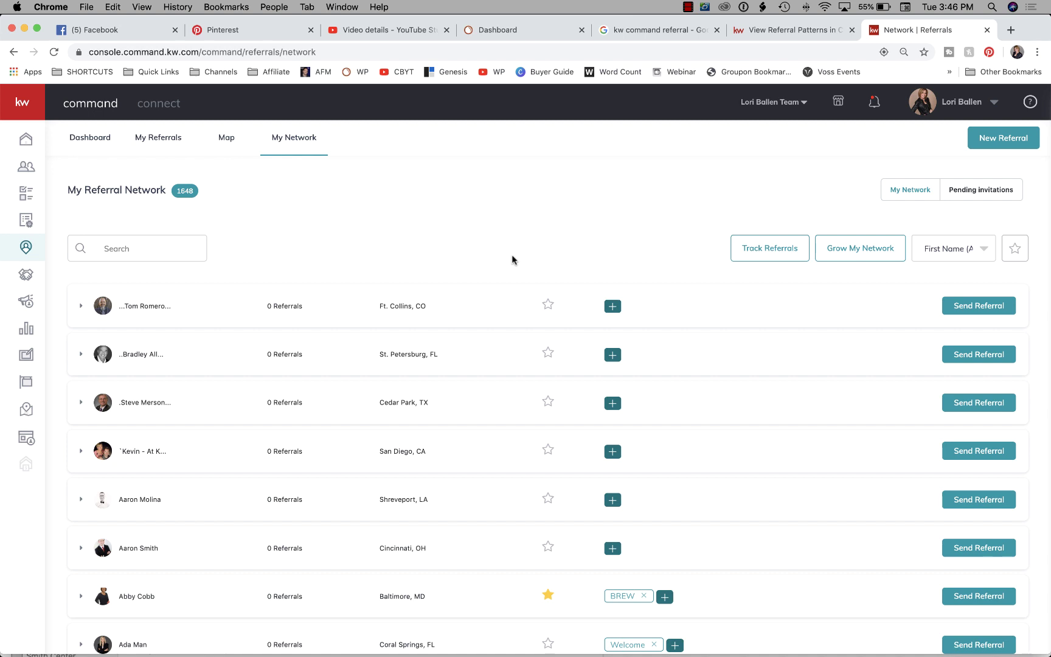
# Expand the Ft. Collins, CO agent's profile to see 11 transactions and $892K volume.
pyautogui.scroll(-1, 513, 261)
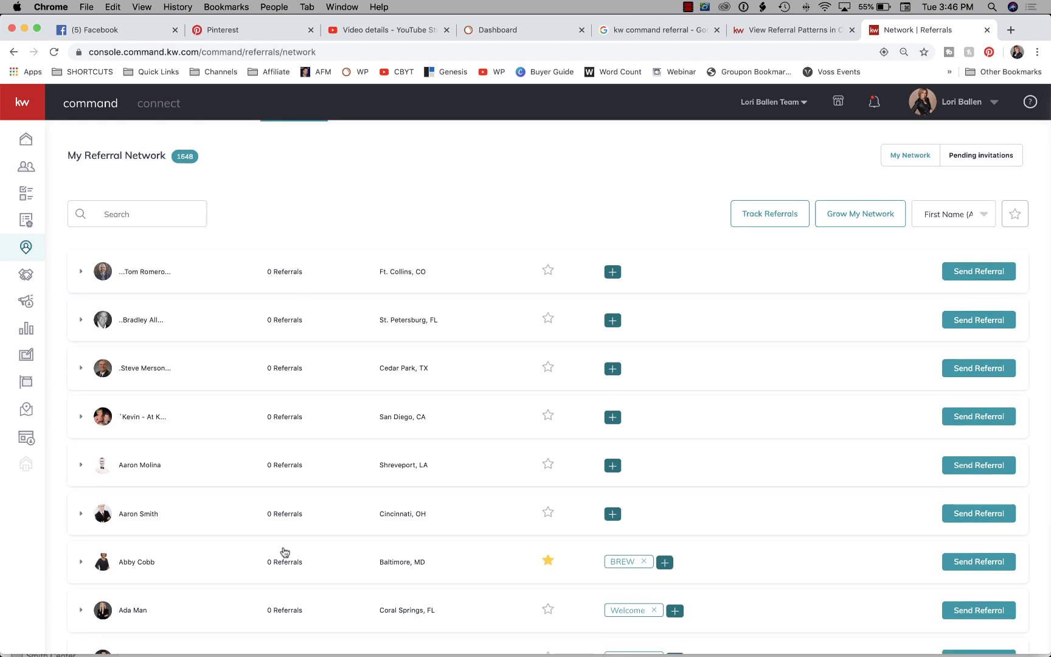
pyautogui.scroll(-5, 301, 410)
pyautogui.scroll(6, 301, 410)
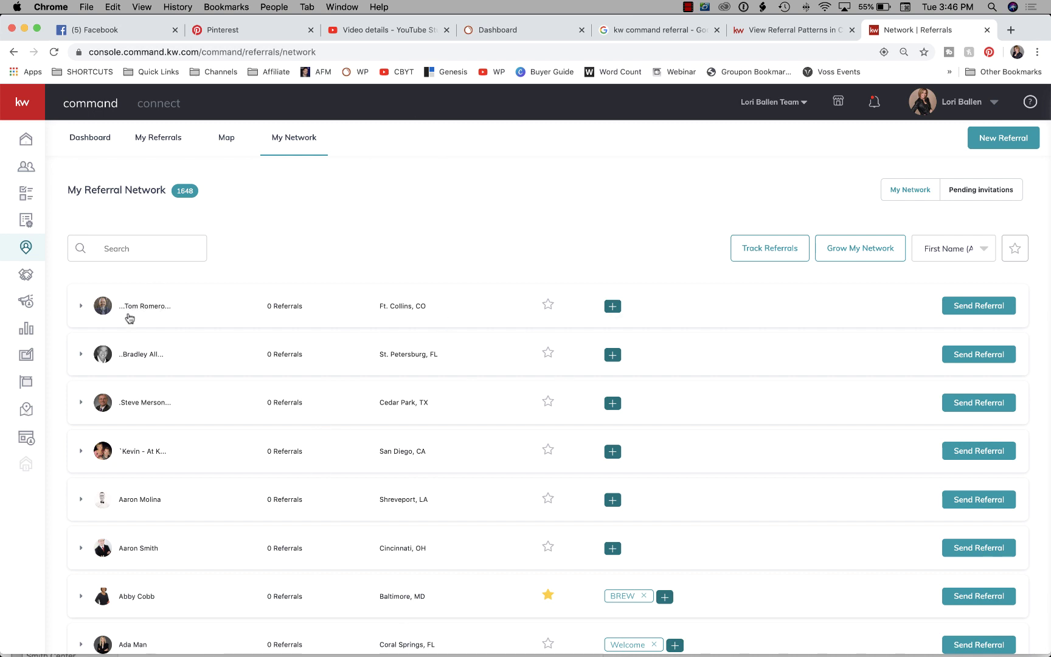
pyautogui.click(80, 306)
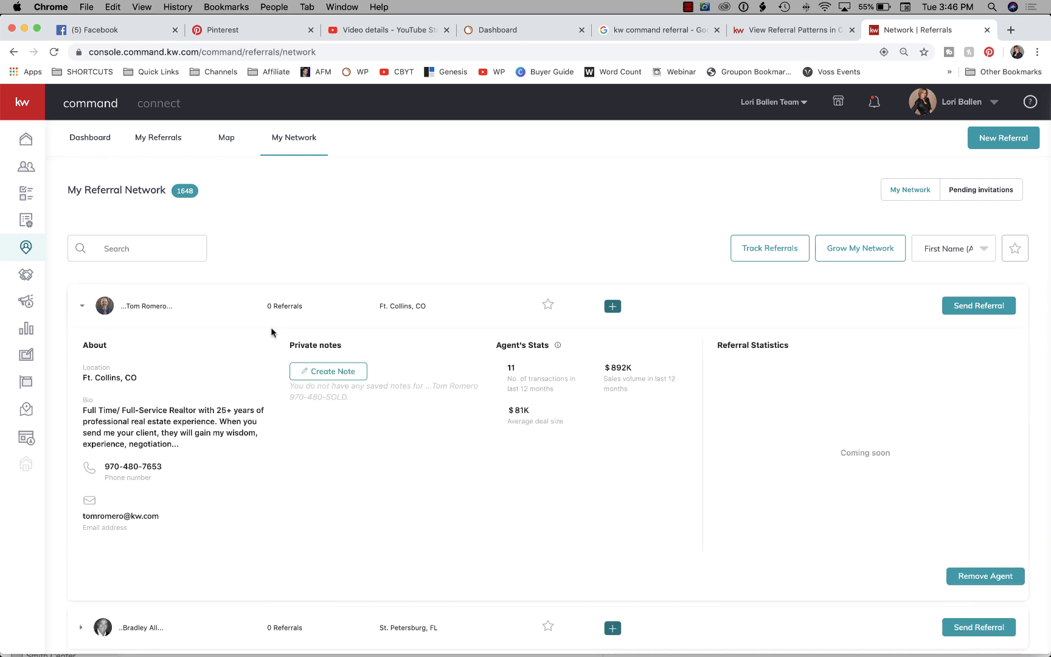
pyautogui.scroll(-2, 271, 332)
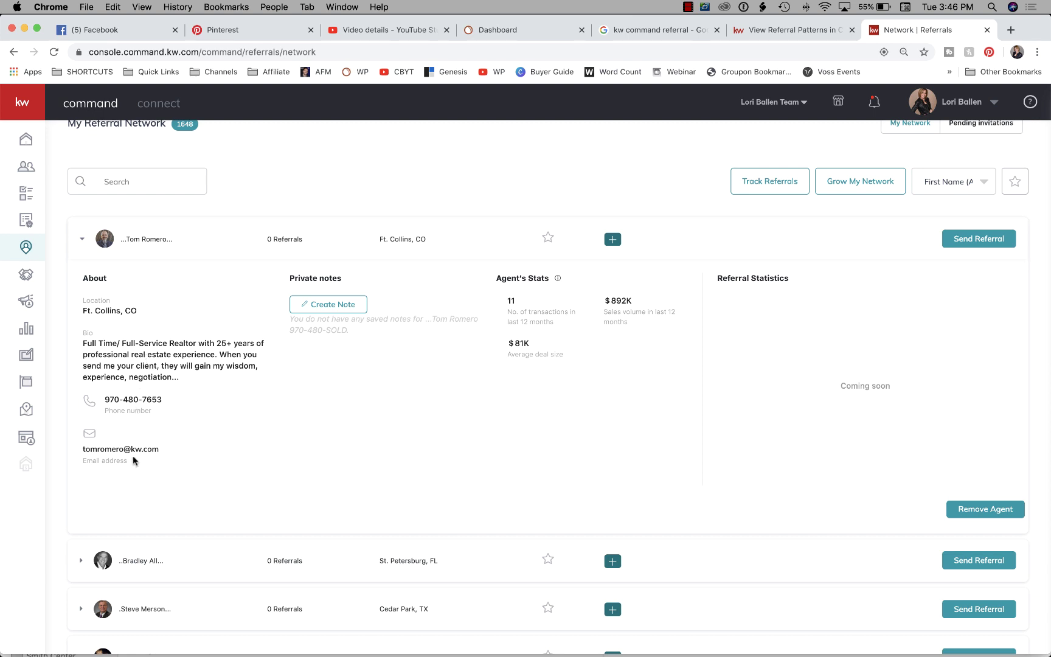
pyautogui.click(332, 305)
pyautogui.click(440, 396)
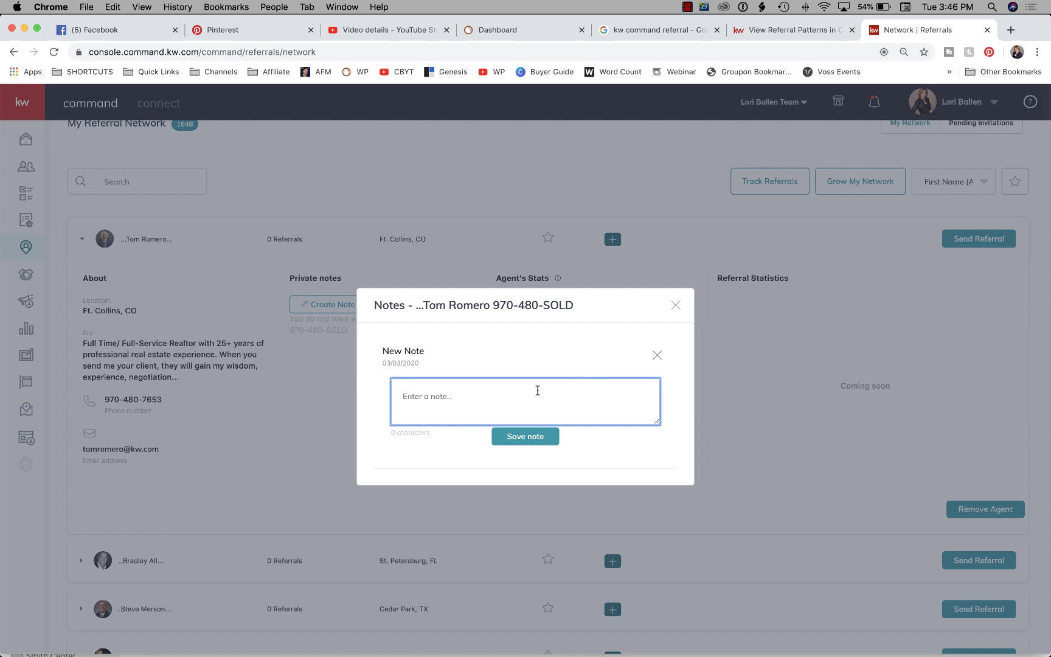
pyautogui.click(677, 306)
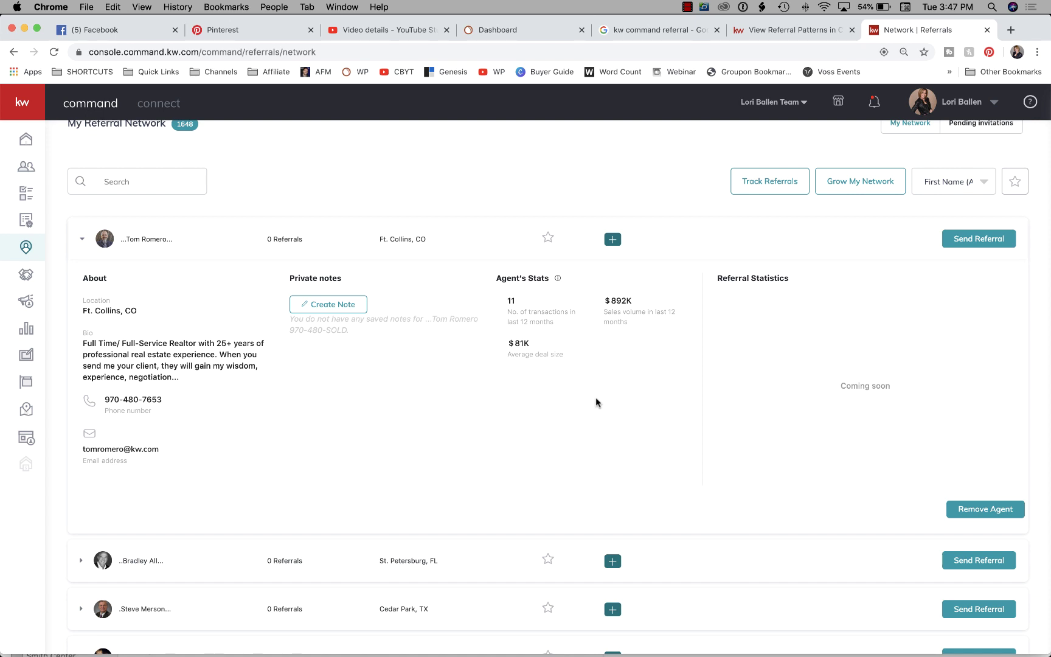
pyautogui.scroll(1, 502, 468)
pyautogui.scroll(-1, 510, 466)
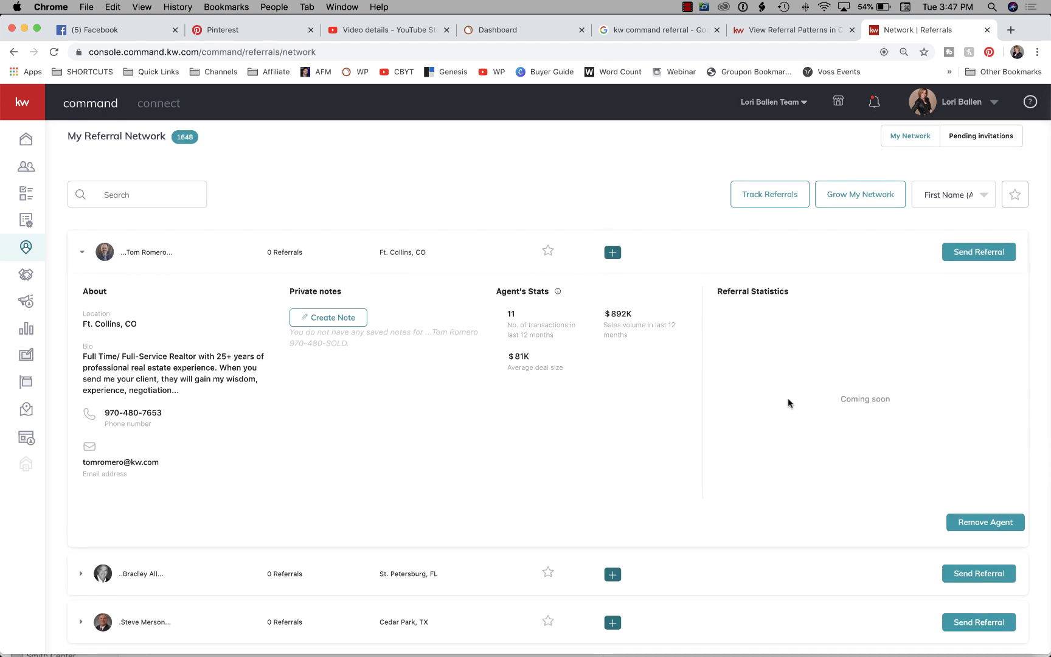
pyautogui.scroll(-2, 624, 386)
pyautogui.scroll(2, 625, 386)
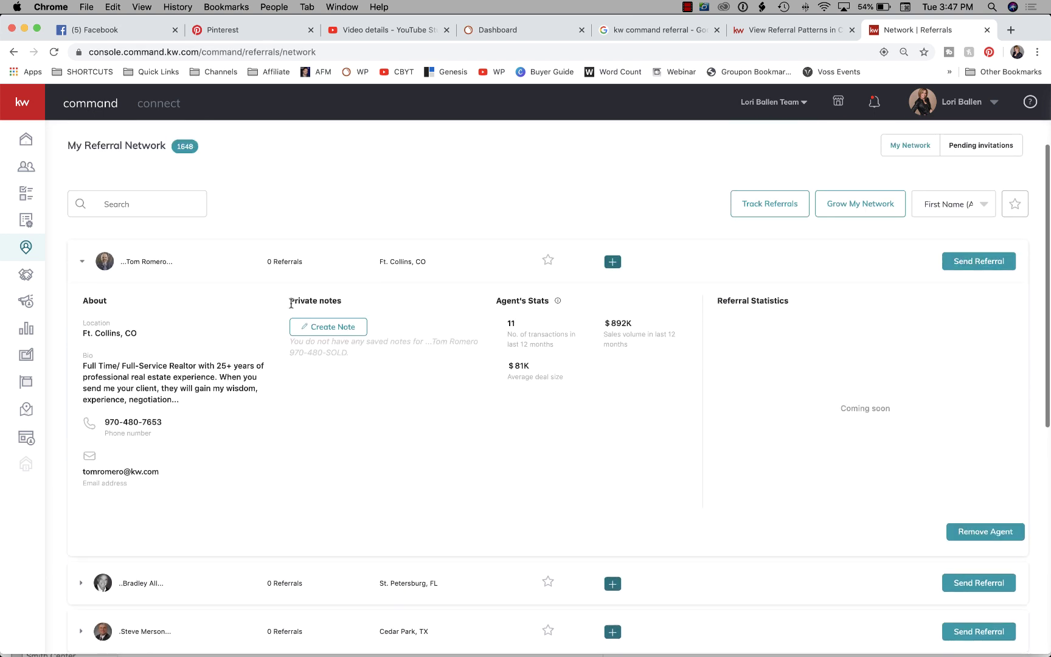
pyautogui.click(549, 262)
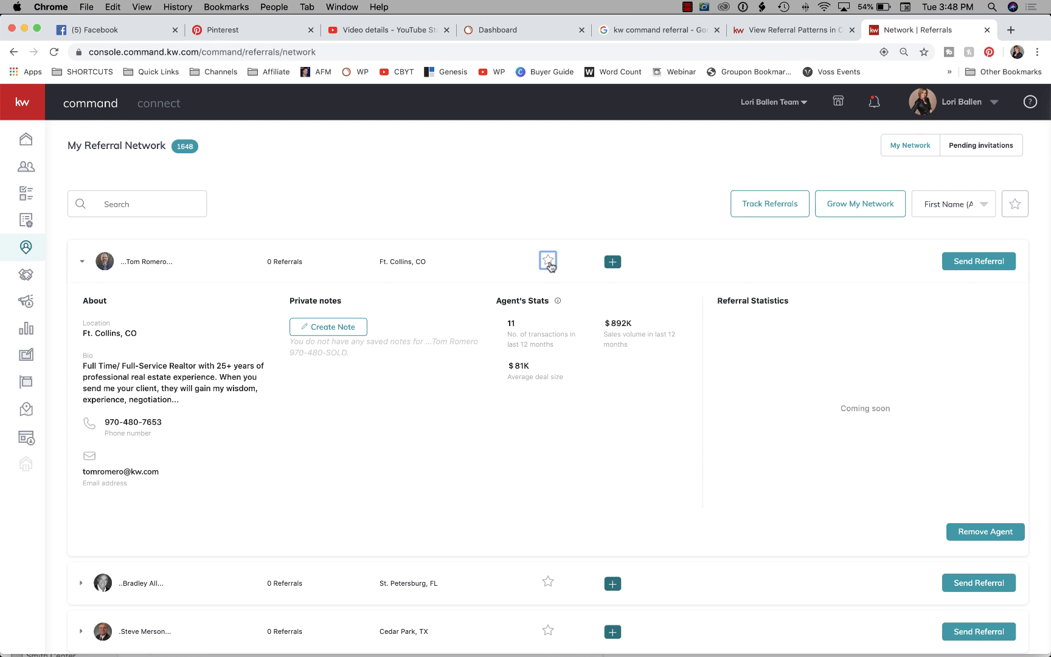
# Star the Ft. Collins agent as a favorite and tag them Family Reunion.
pyautogui.click(548, 262)
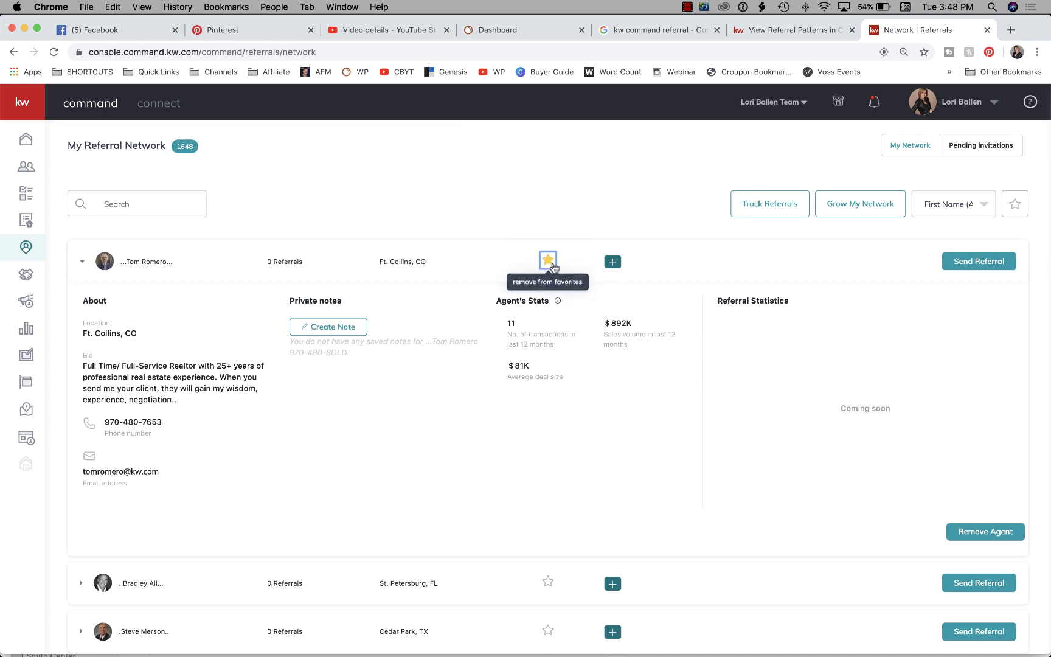
pyautogui.click(612, 262)
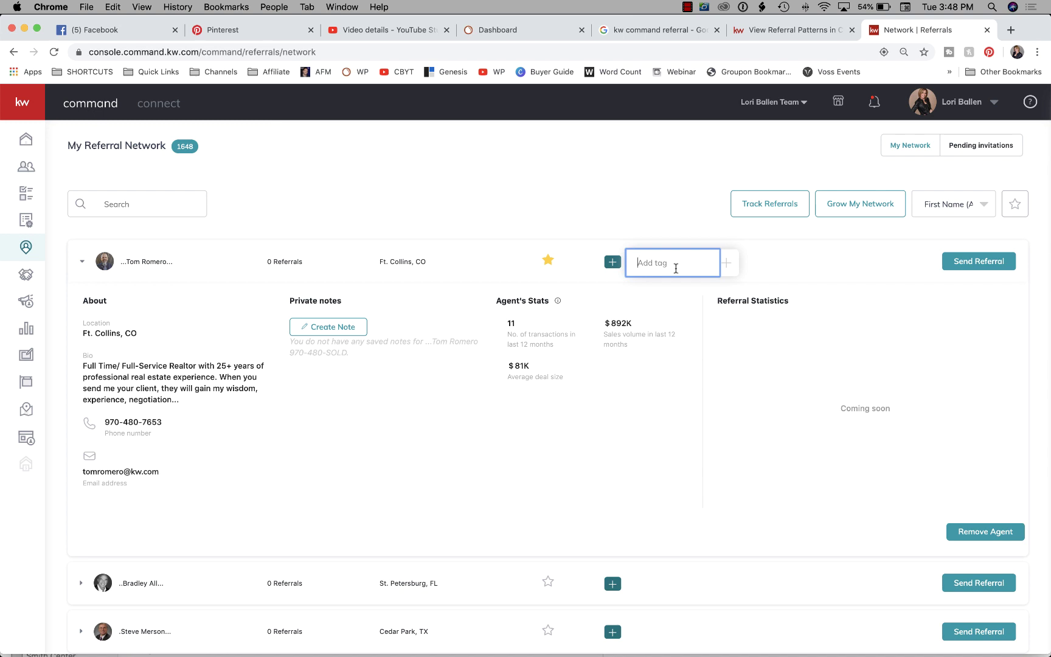
pyautogui.write('Family Reunion')
pyautogui.press('Return')
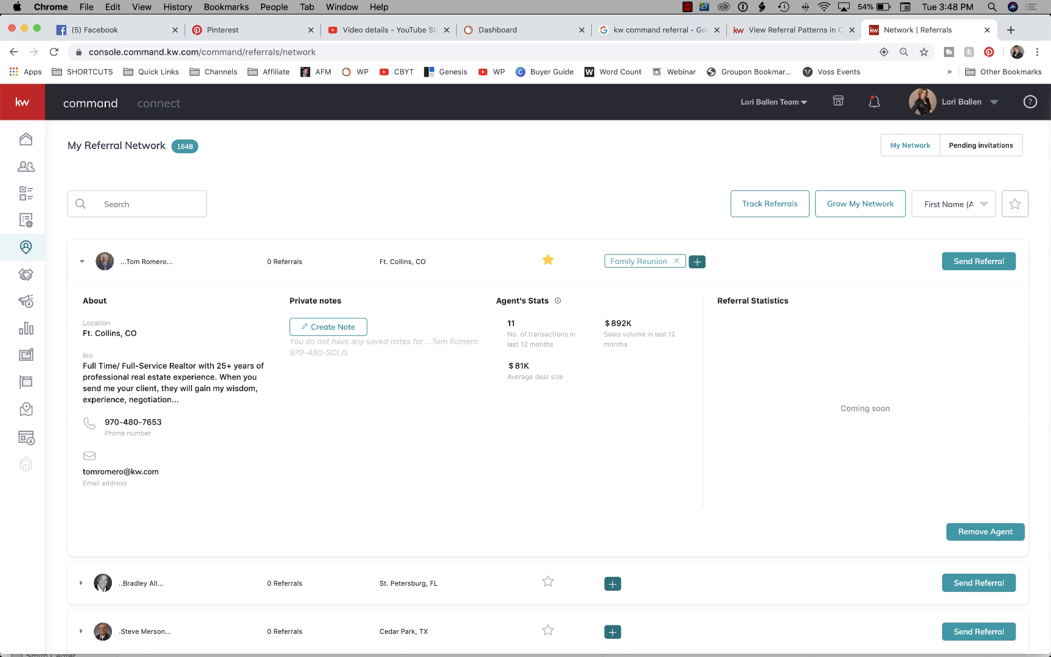
pyautogui.click(727, 261)
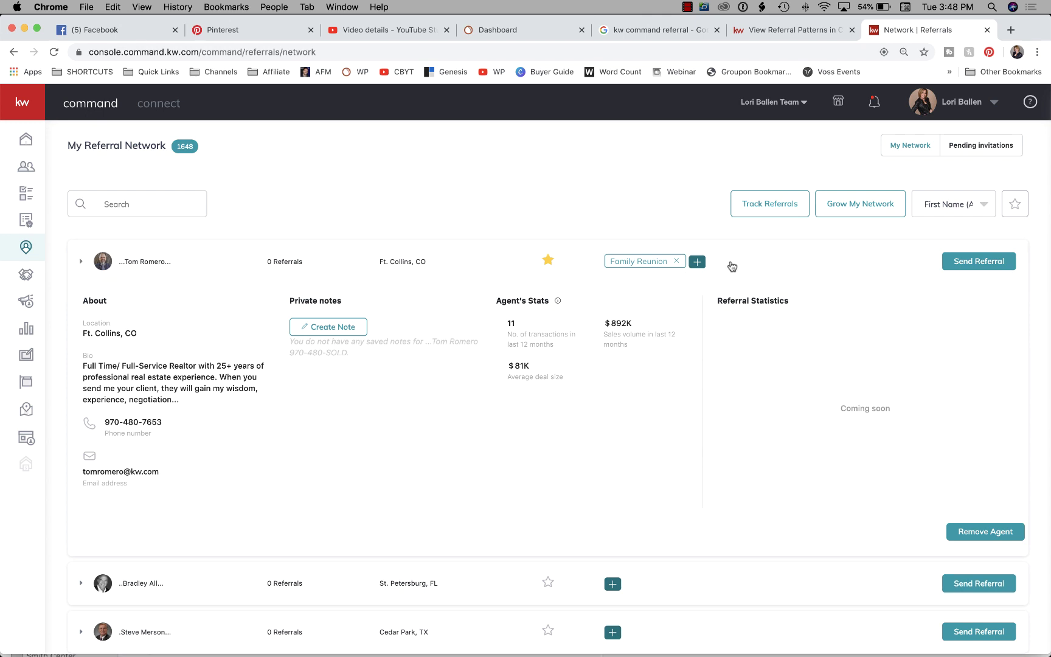
# Add the Investors and VIP tags to the same agent.
pyautogui.click(698, 262)
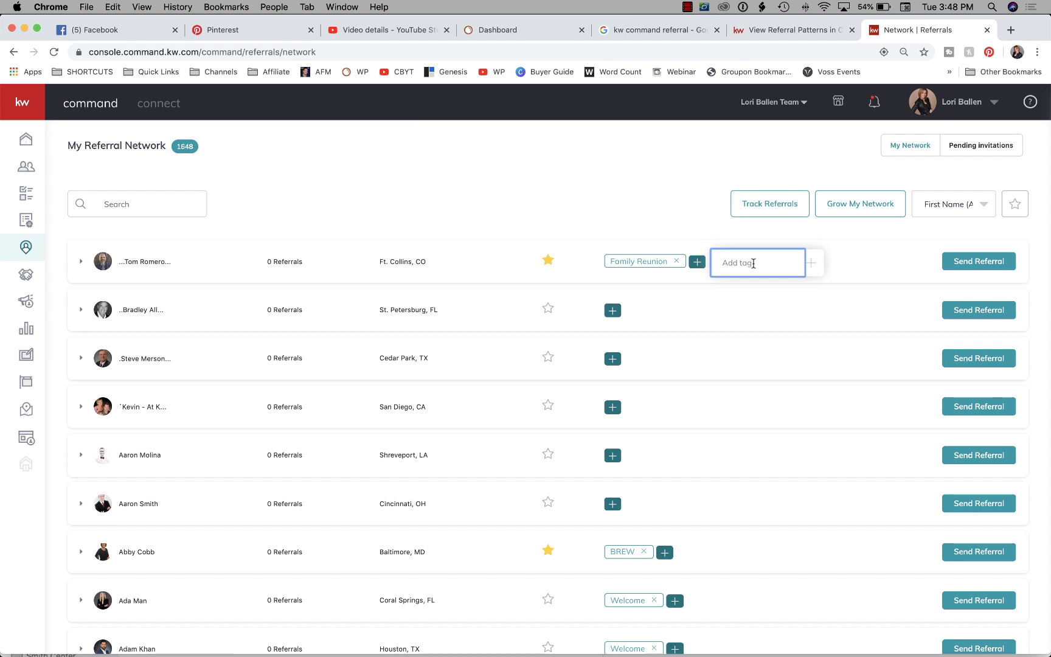
pyautogui.write('Investors')
pyautogui.press('Return')
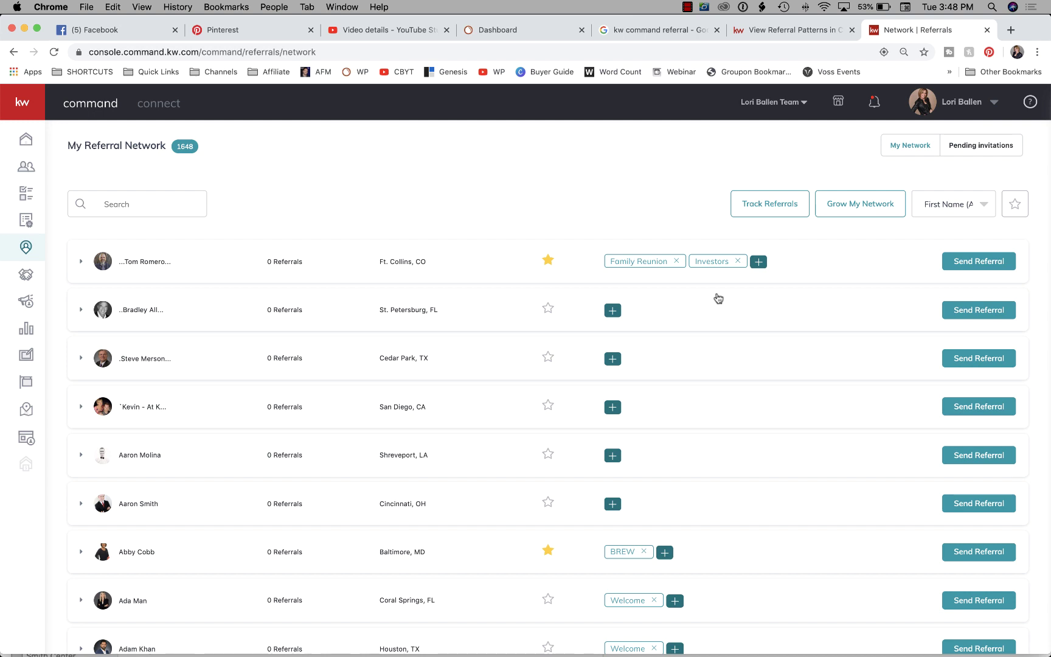
pyautogui.click(759, 262)
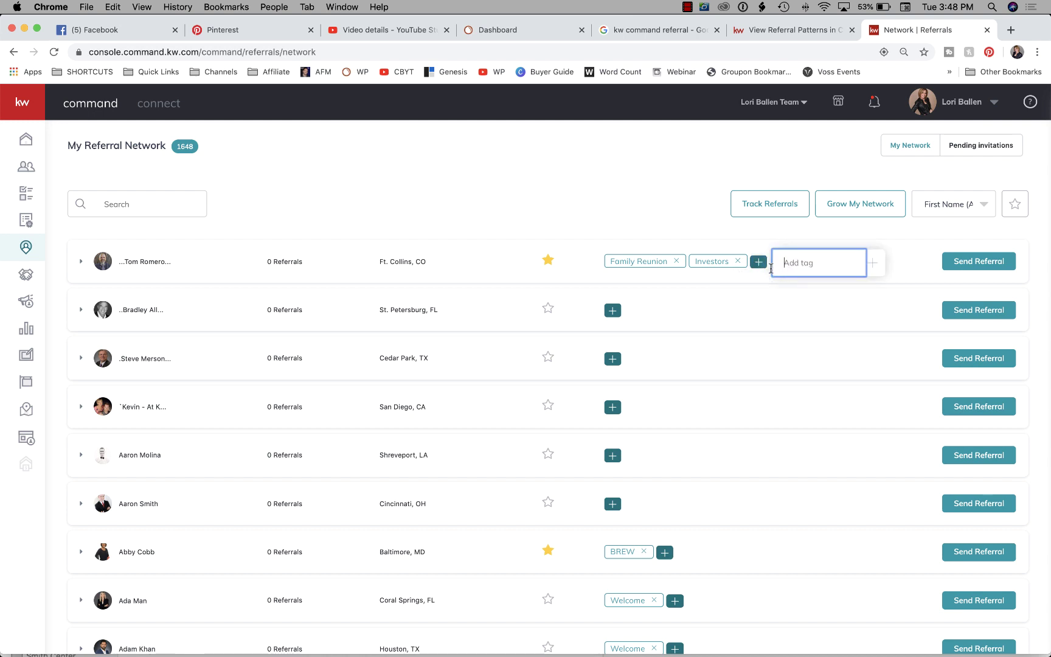
pyautogui.write('VIP')
pyautogui.press('Return')
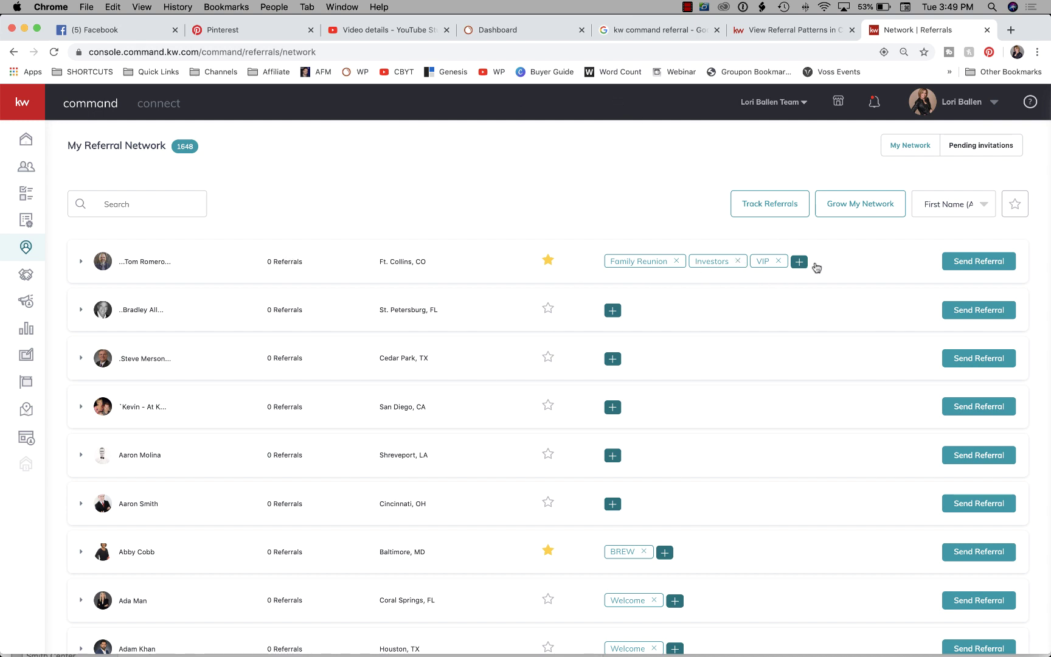
pyautogui.click(127, 207)
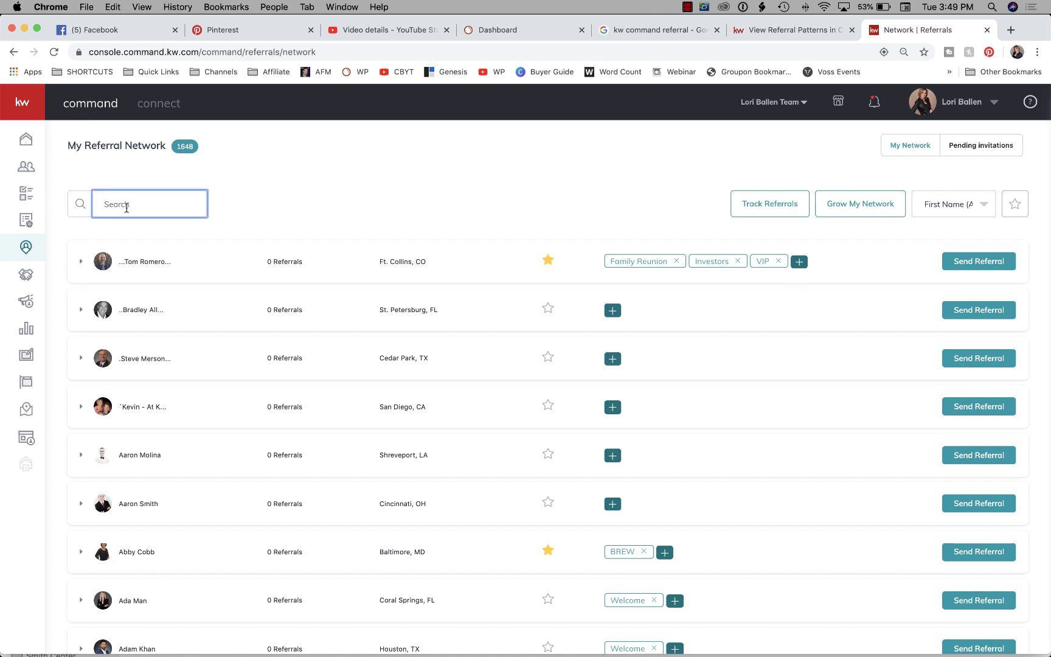
# Filter the network by 'invest' to five agents and open the Track Referrals form.
pyautogui.write('invest')
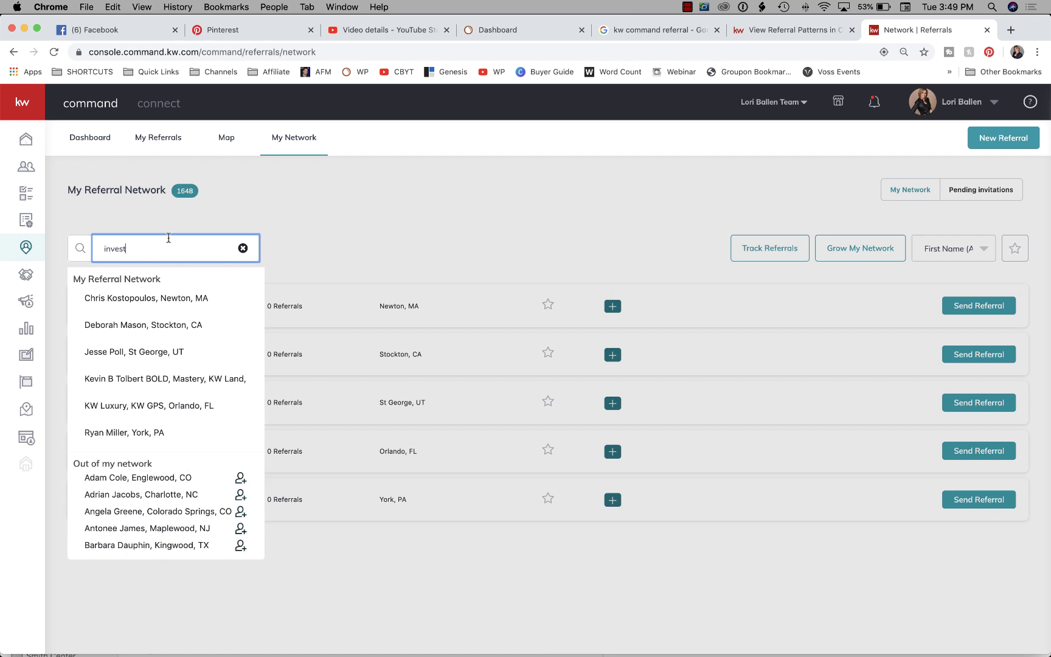
pyautogui.click(531, 243)
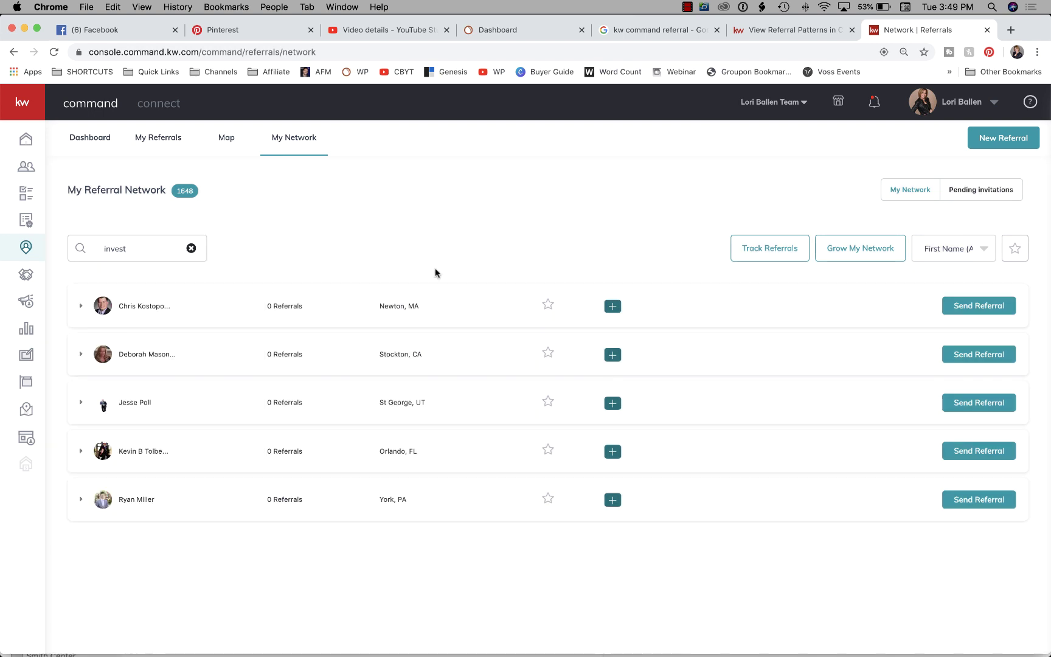
pyautogui.click(772, 248)
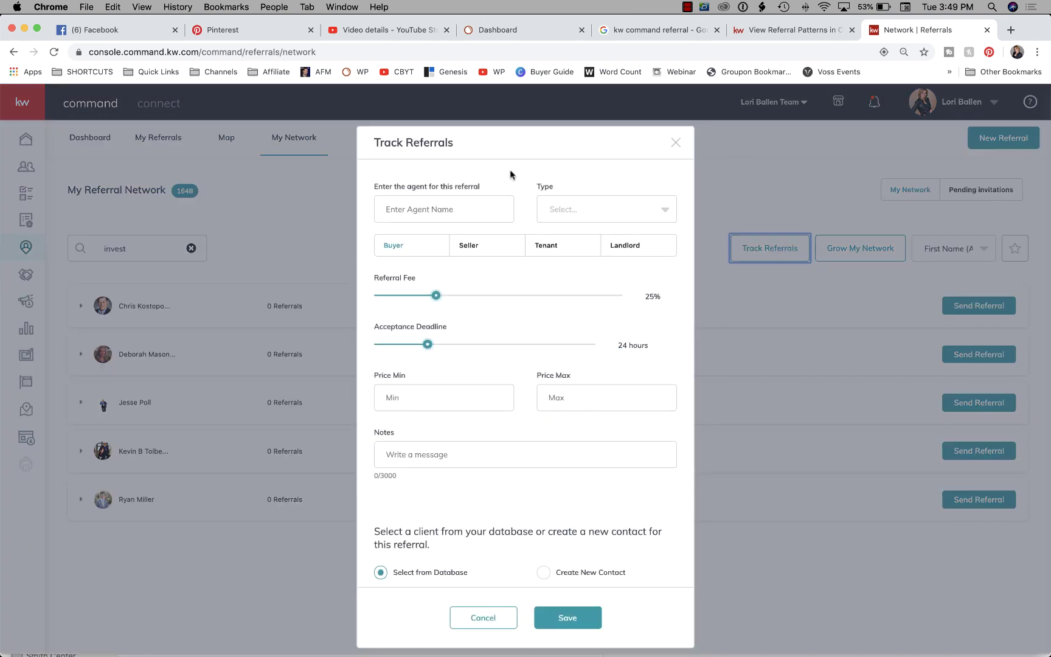
# Enter the referral agent's name and set the referral type to Outgoing.
pyautogui.scroll(-1, 426, 182)
pyautogui.scroll(1, 444, 257)
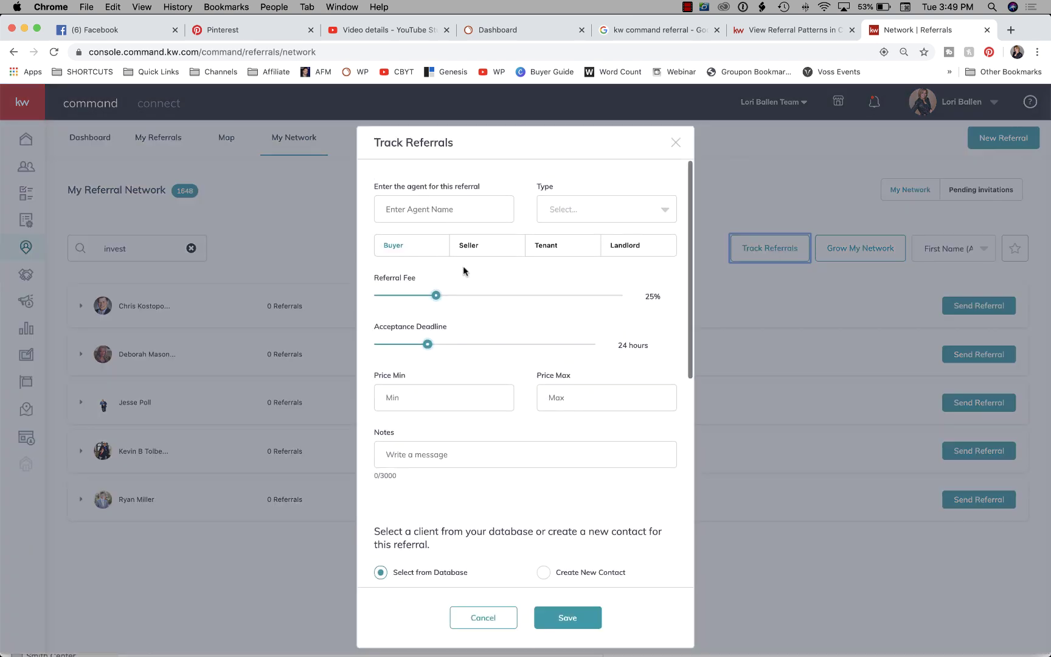
pyautogui.scroll(-10, 444, 486)
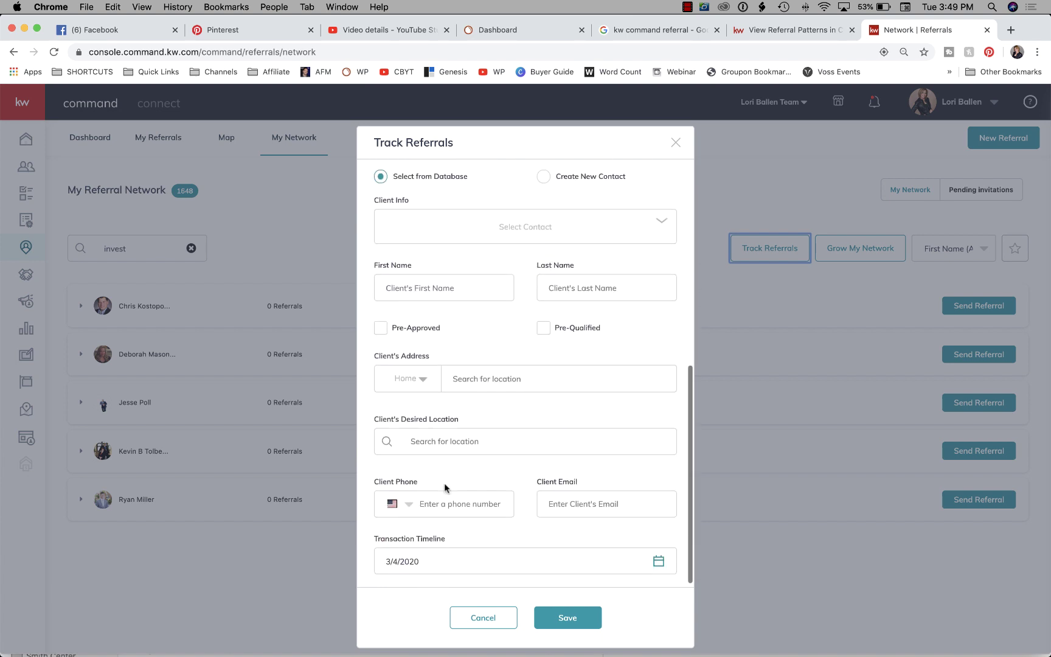
pyautogui.scroll(8, 445, 487)
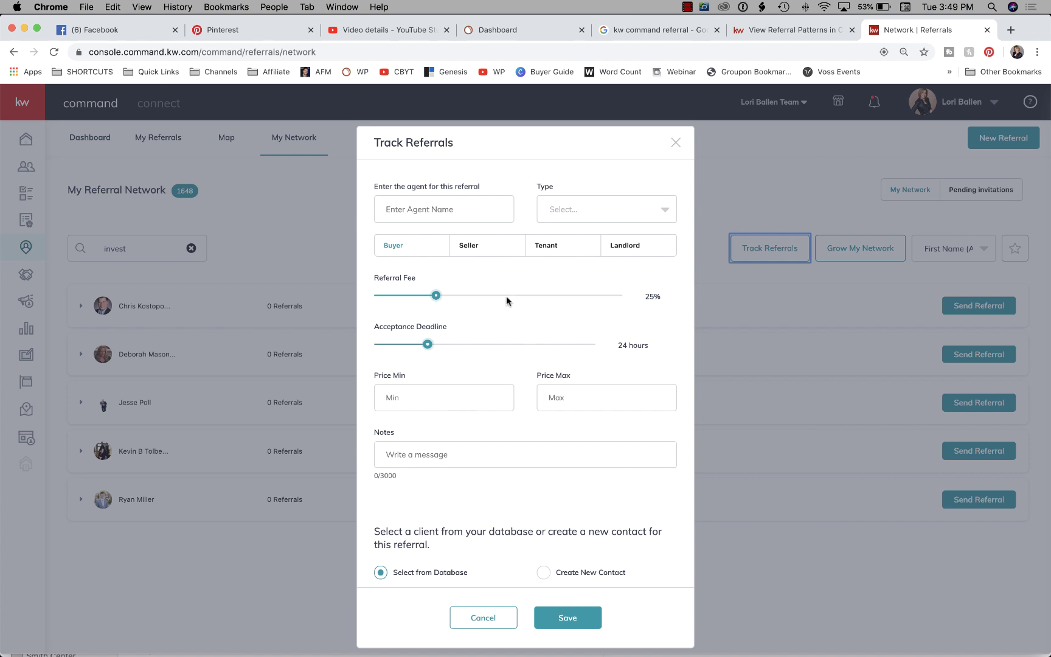
pyautogui.click(457, 209)
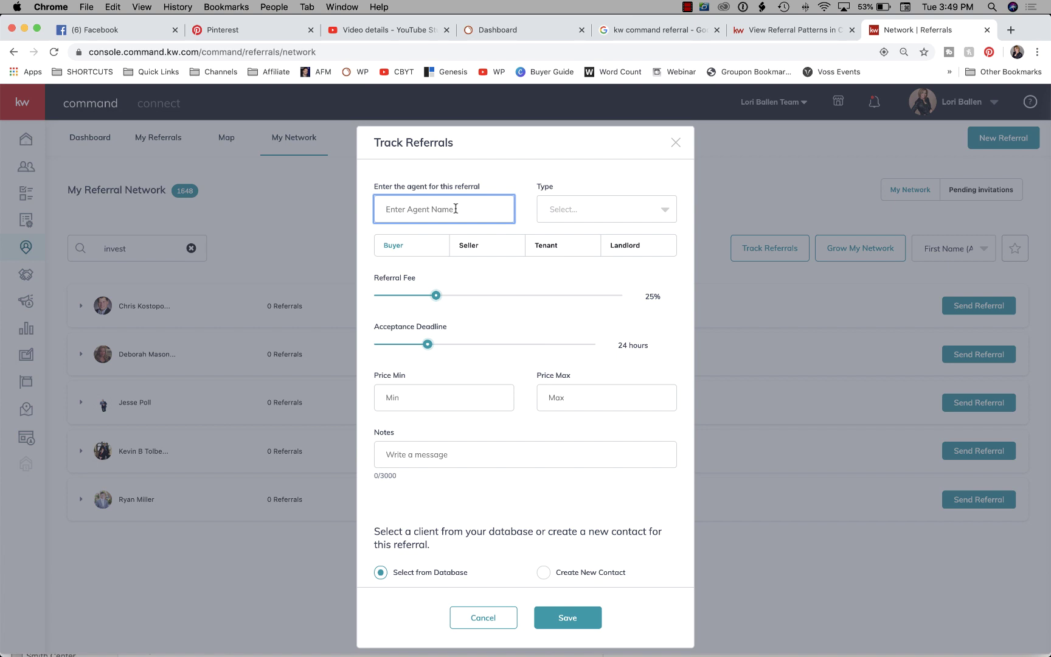
pyautogui.click(561, 213)
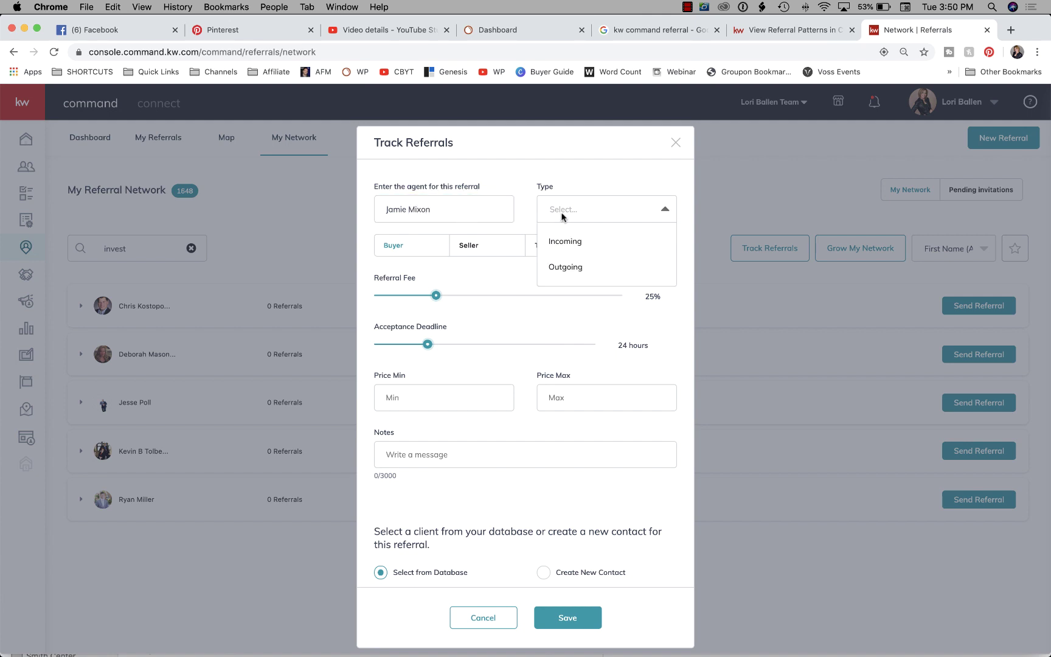
pyautogui.click(569, 268)
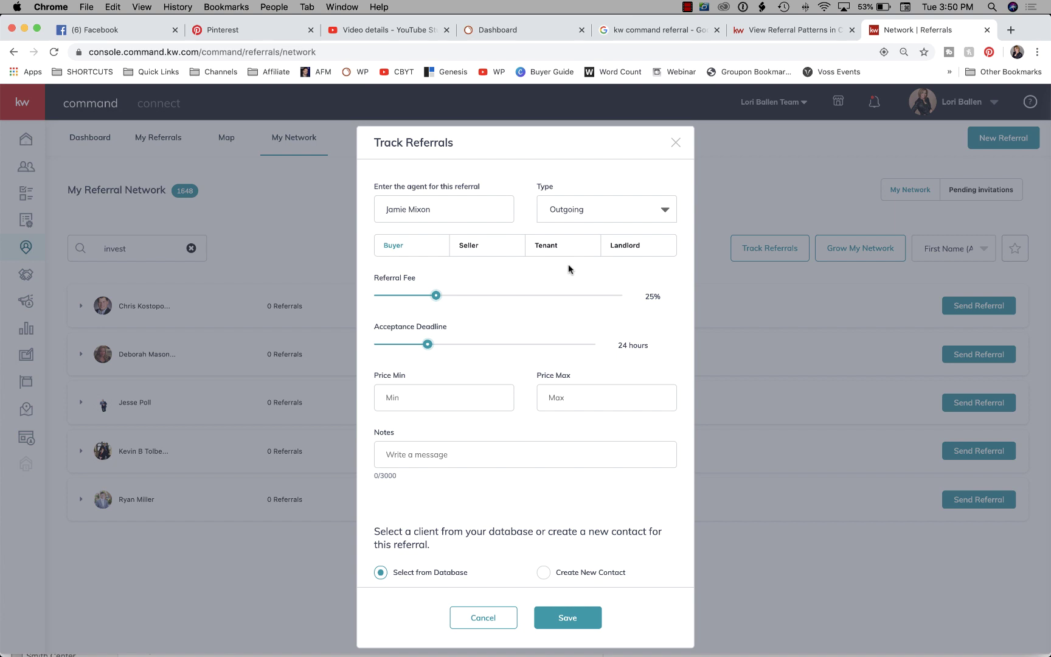
pyautogui.scroll(-5, 569, 265)
pyautogui.scroll(-10, 569, 266)
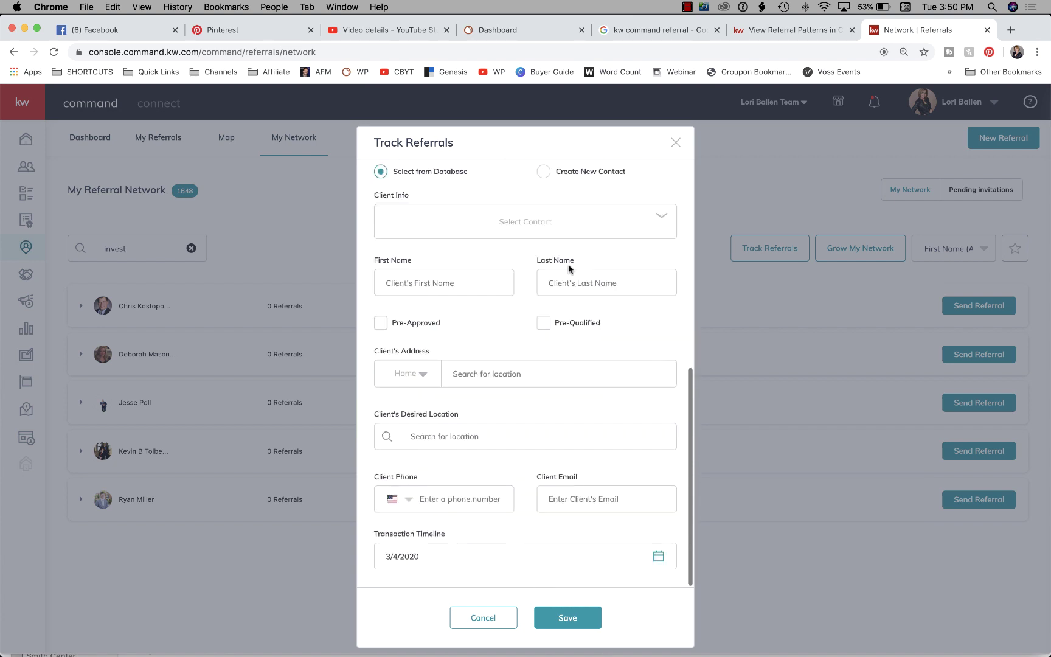
pyautogui.click(565, 623)
# Search the contact database for an existing client contact and pick the match.
pyautogui.click(521, 233)
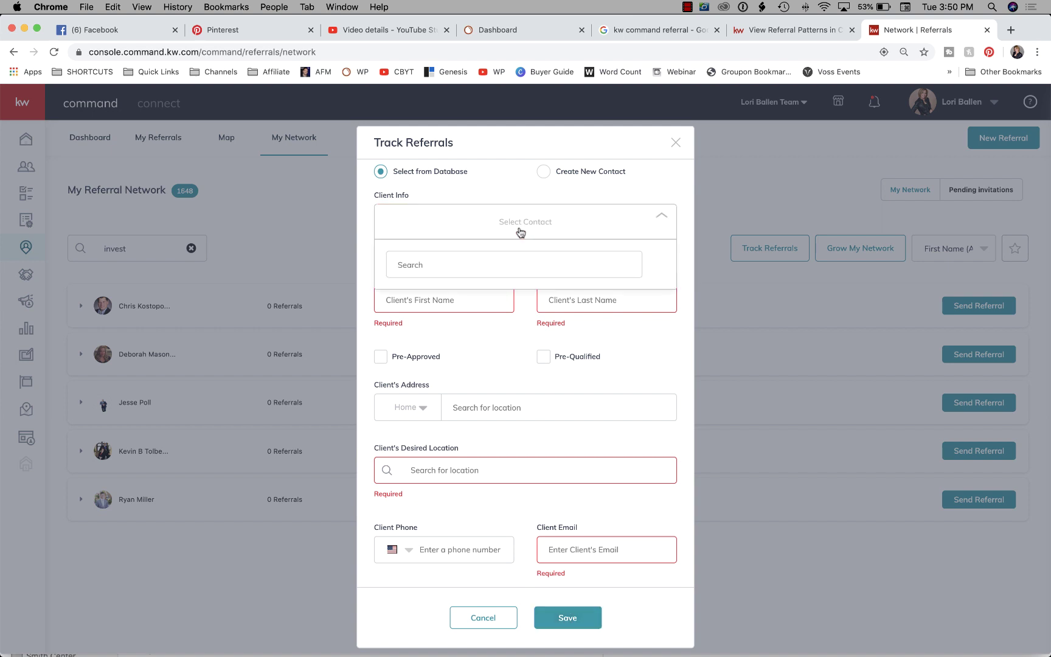
pyautogui.scroll(15, 521, 233)
pyautogui.scroll(-9, 520, 231)
pyautogui.scroll(-3, 520, 231)
pyautogui.click(449, 368)
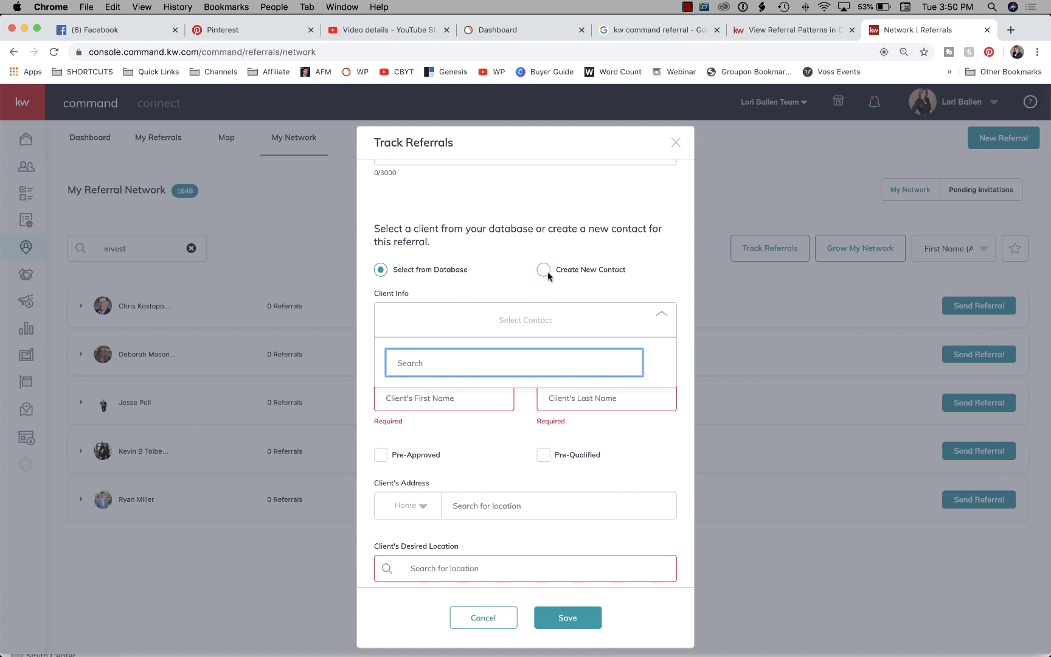
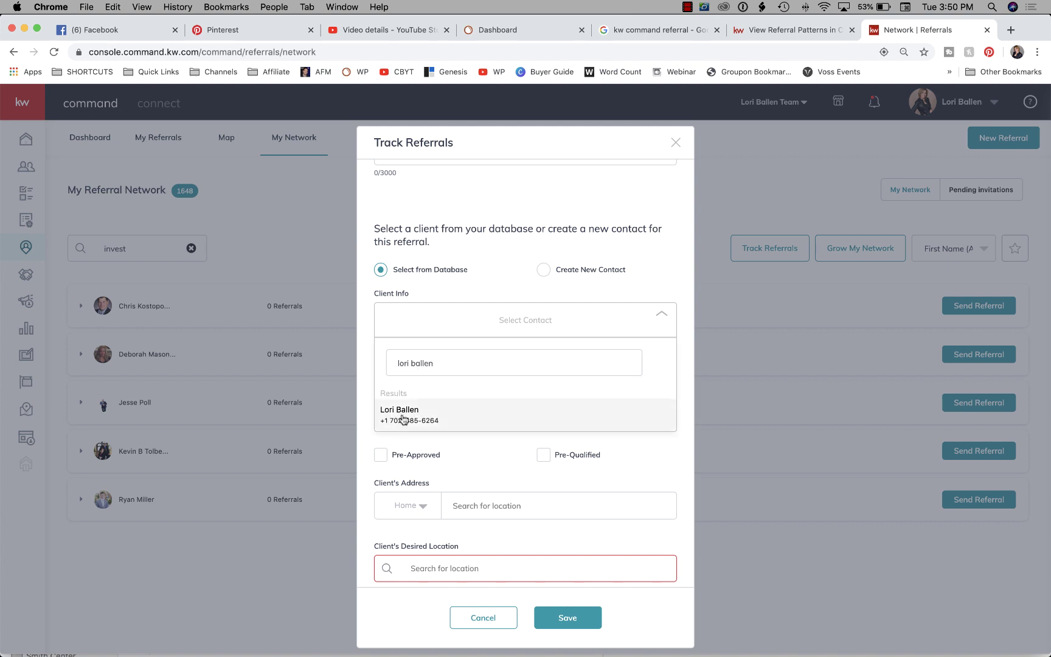
pyautogui.click(402, 417)
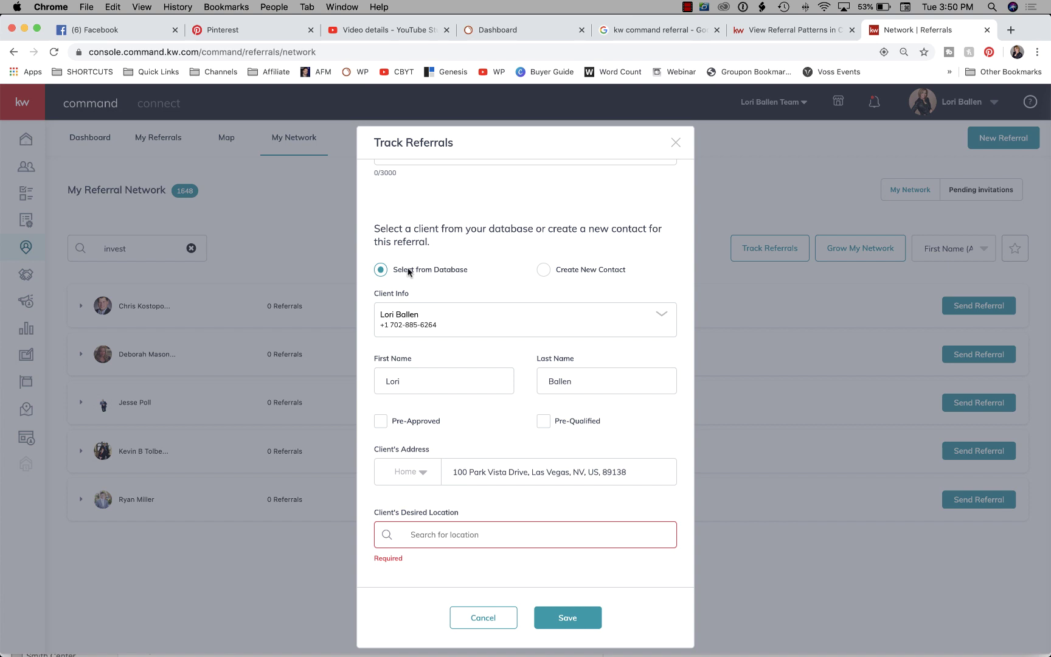
# Create a new client contact with first and last name and desired location Metairie, LA, USA.
pyautogui.click(543, 269)
pyautogui.click(408, 338)
pyautogui.write('Miss')
pyautogui.press('Tab')
pyautogui.write('Smith')
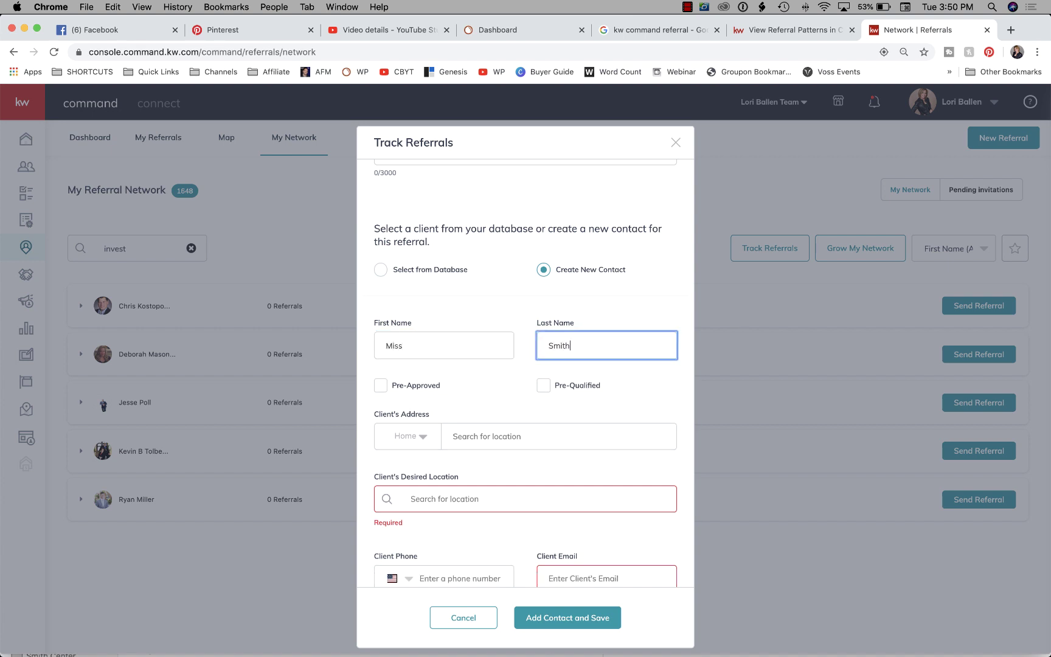
pyautogui.scroll(-3, 520, 329)
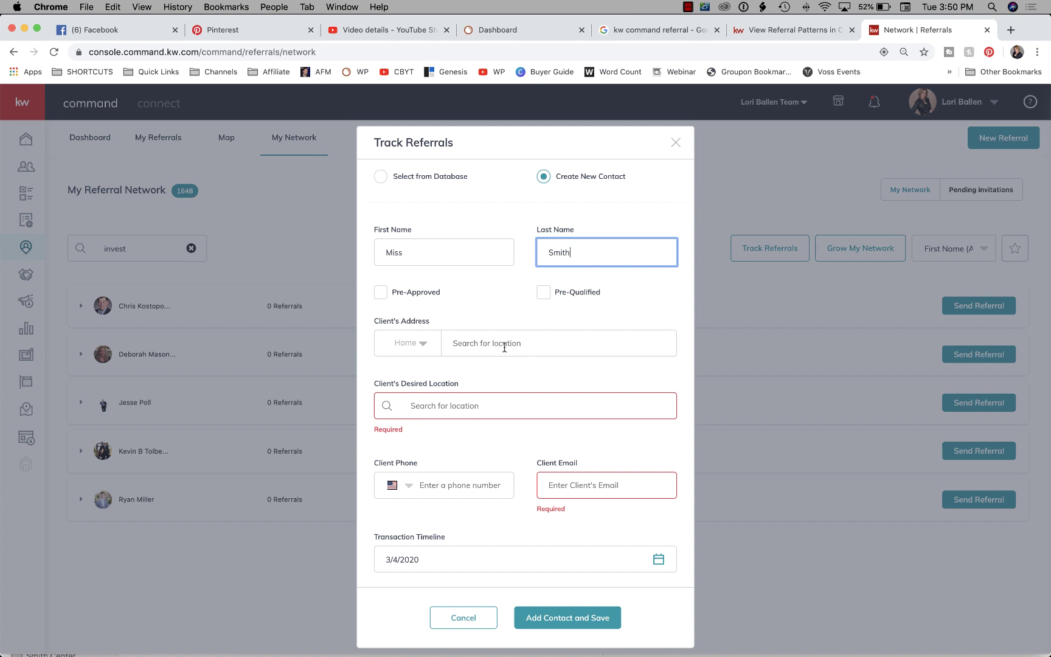
pyautogui.scroll(-1, 439, 347)
pyautogui.click(451, 411)
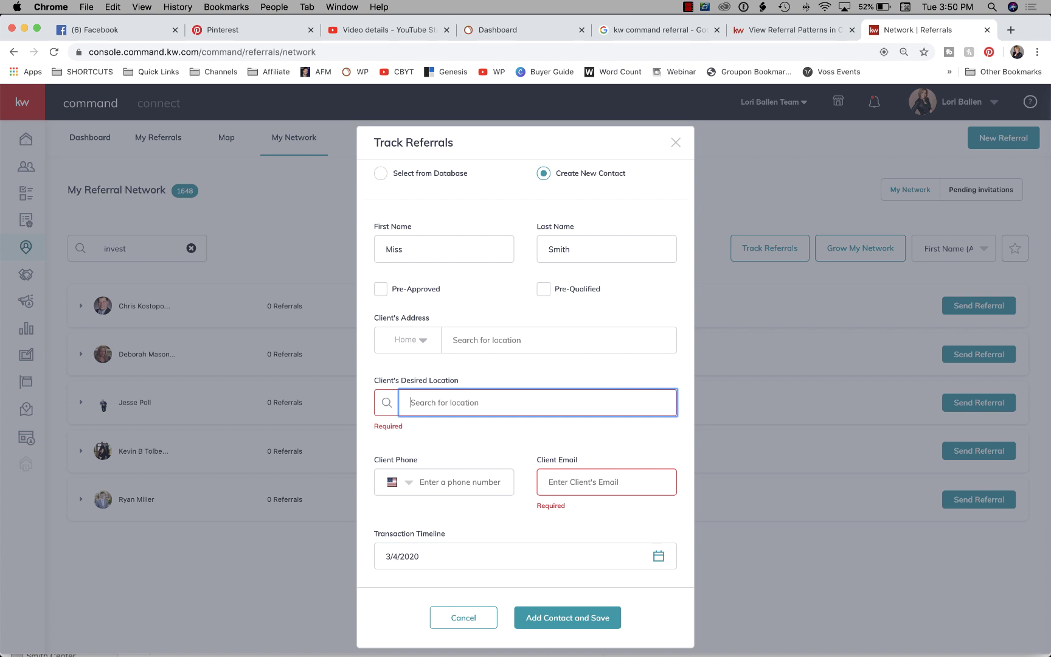
pyautogui.write('meta')
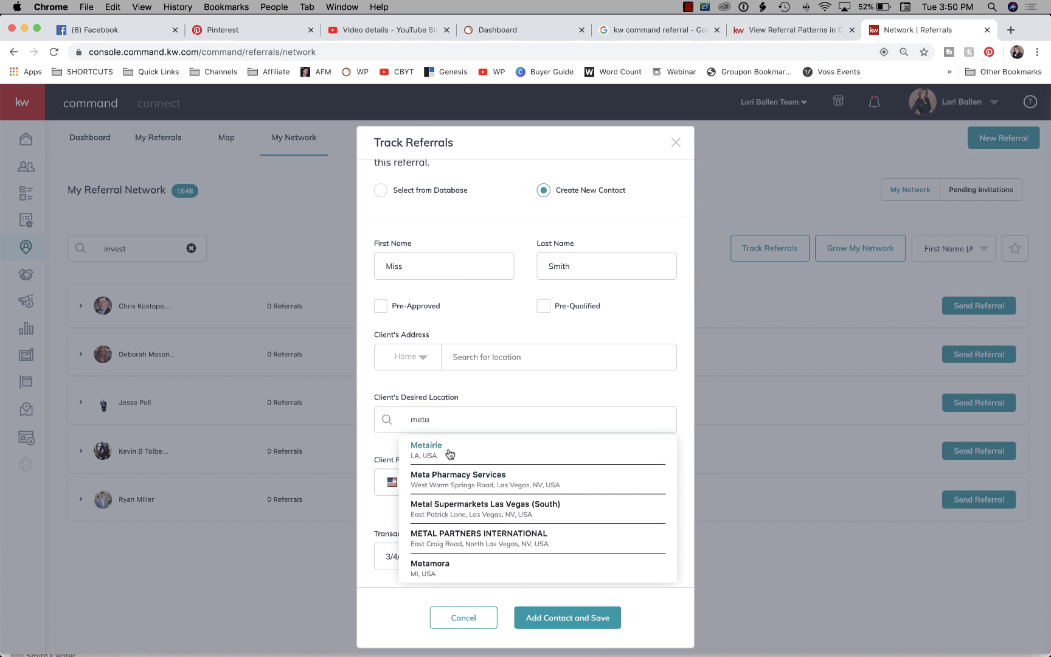
pyautogui.click(448, 451)
# Add the client's email and a 3/4/2020 transaction timeline, then save the contact and referral.
pyautogui.click(449, 482)
pyautogui.click(577, 489)
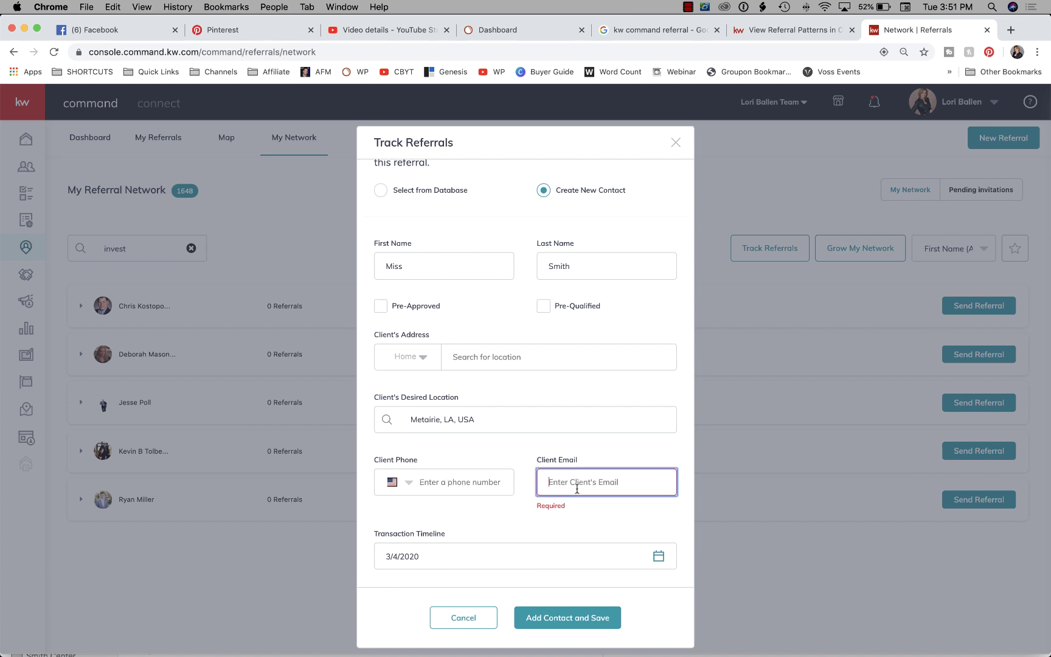
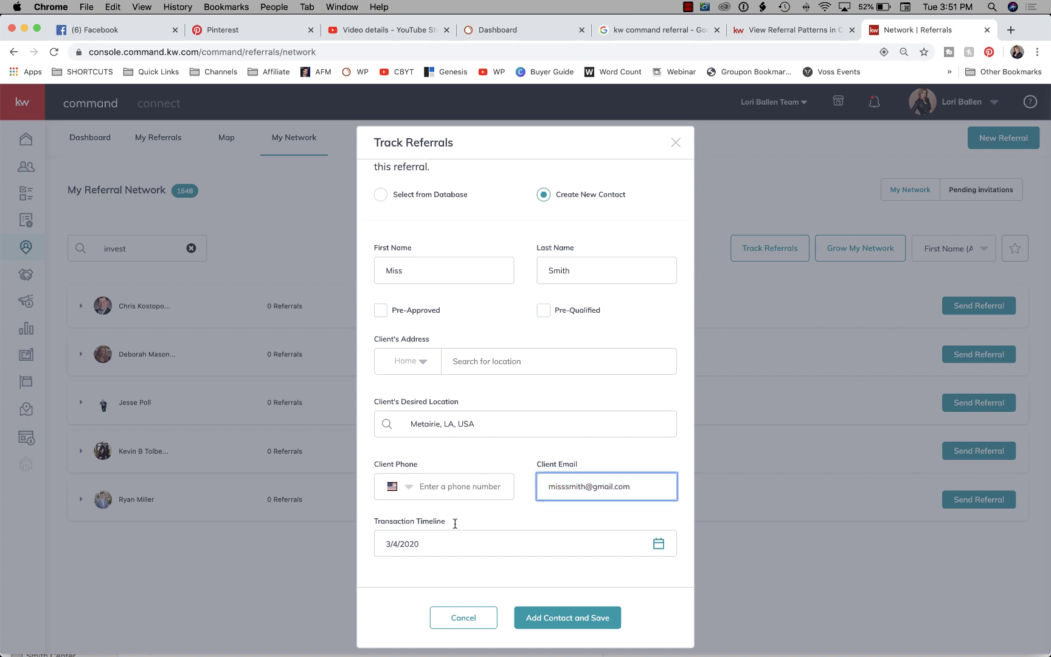
pyautogui.click(440, 548)
pyautogui.scroll(-3, 547, 527)
pyautogui.scroll(-2, 459, 479)
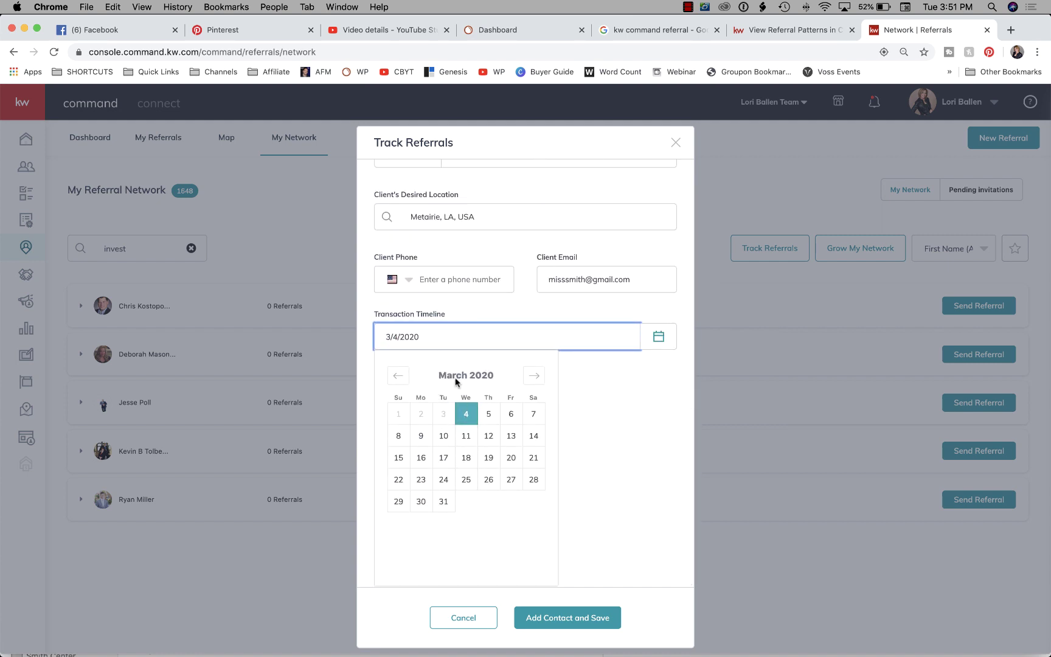
pyautogui.click(465, 418)
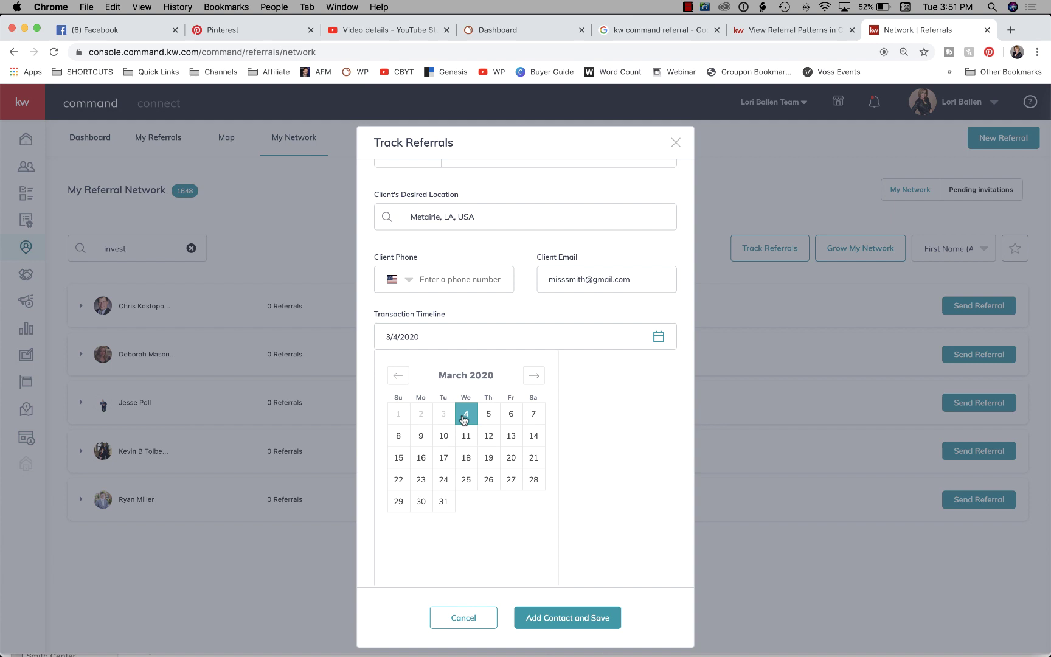
pyautogui.click(573, 485)
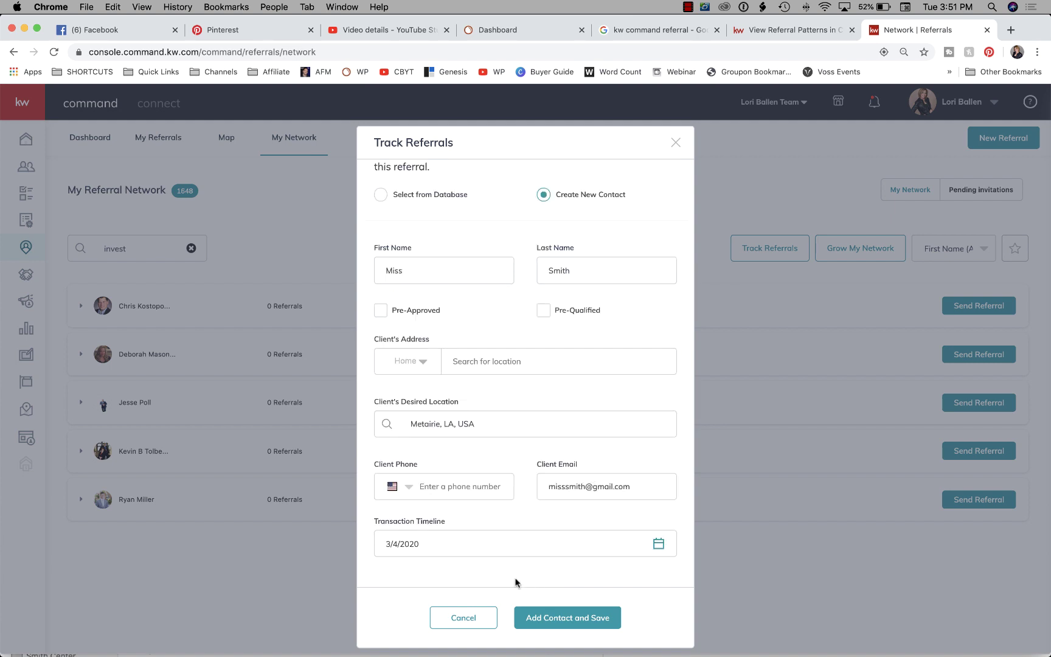
pyautogui.click(547, 536)
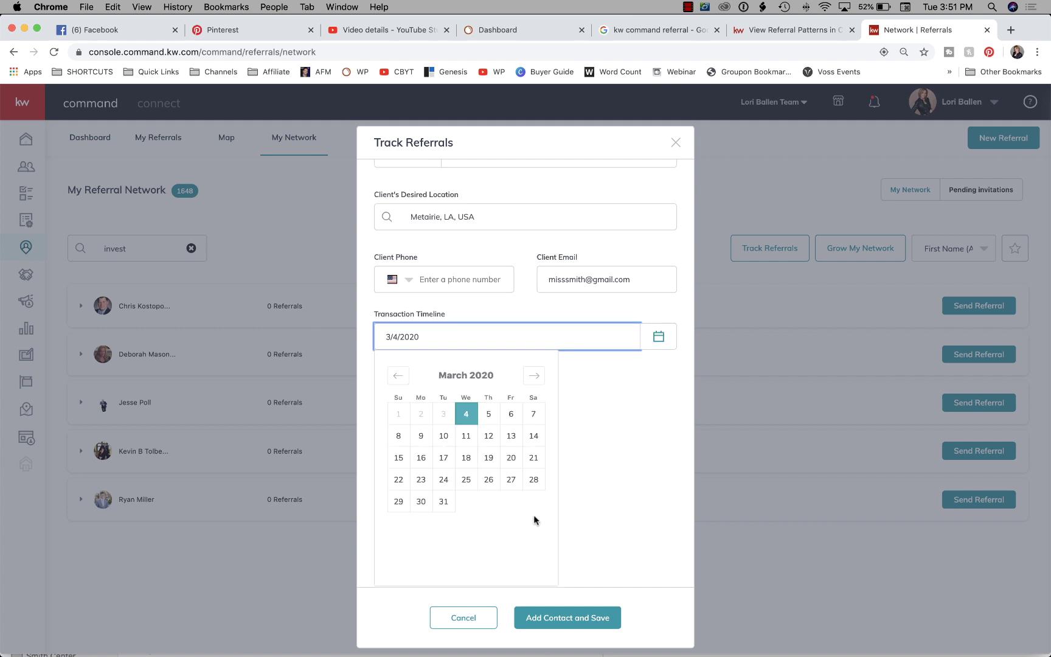
pyautogui.click(617, 507)
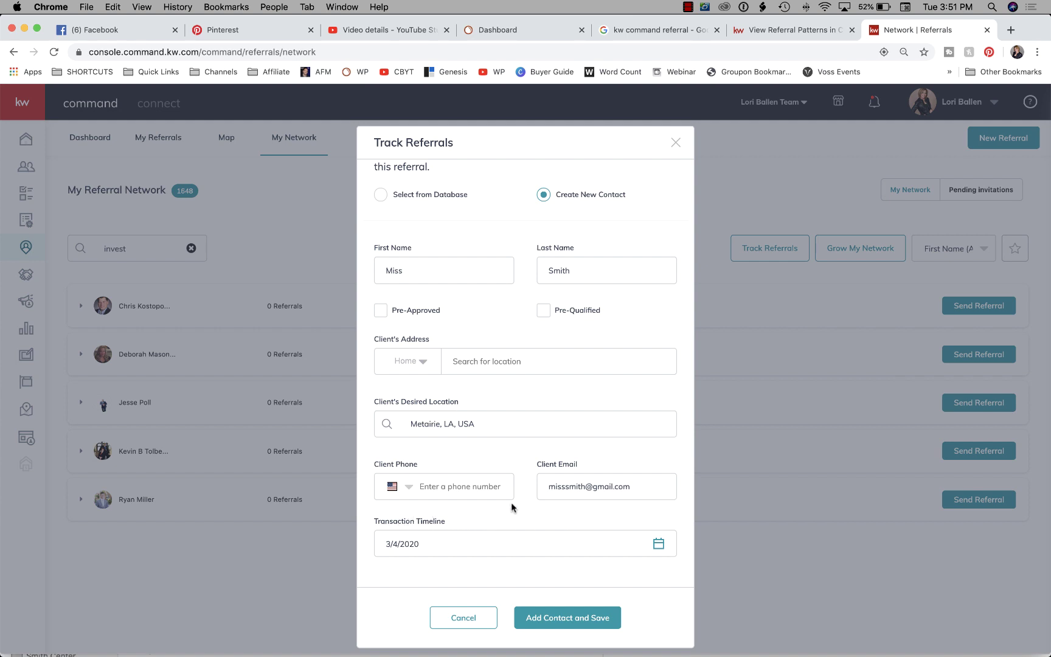
pyautogui.click(572, 618)
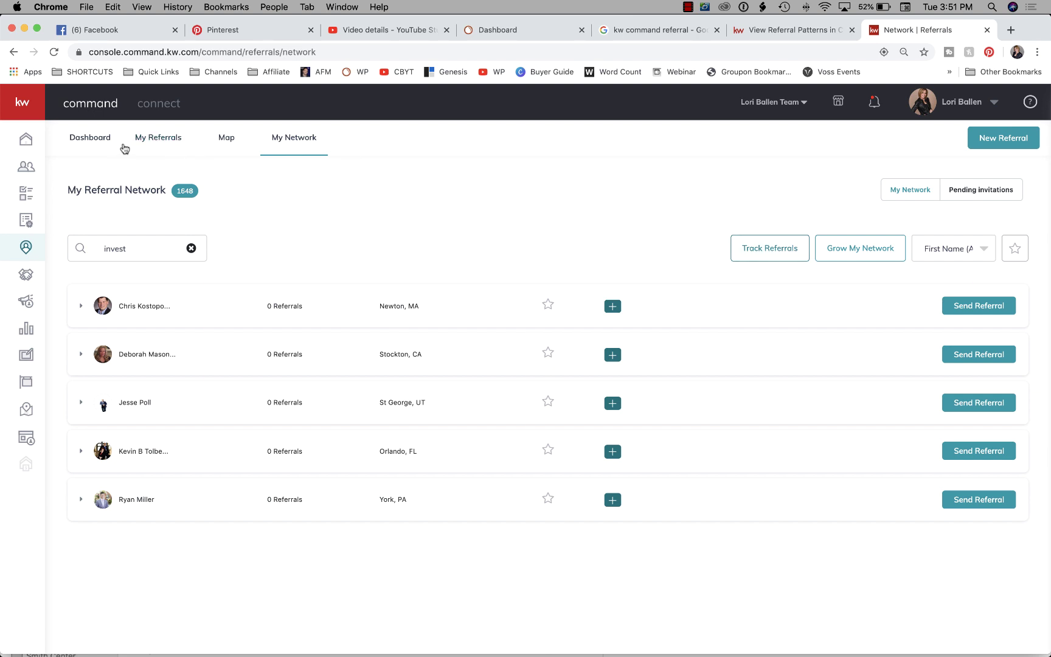
# Check the sent referrals, then show My Referrals (All 40, Active 15) with its filter options.
pyautogui.click(96, 141)
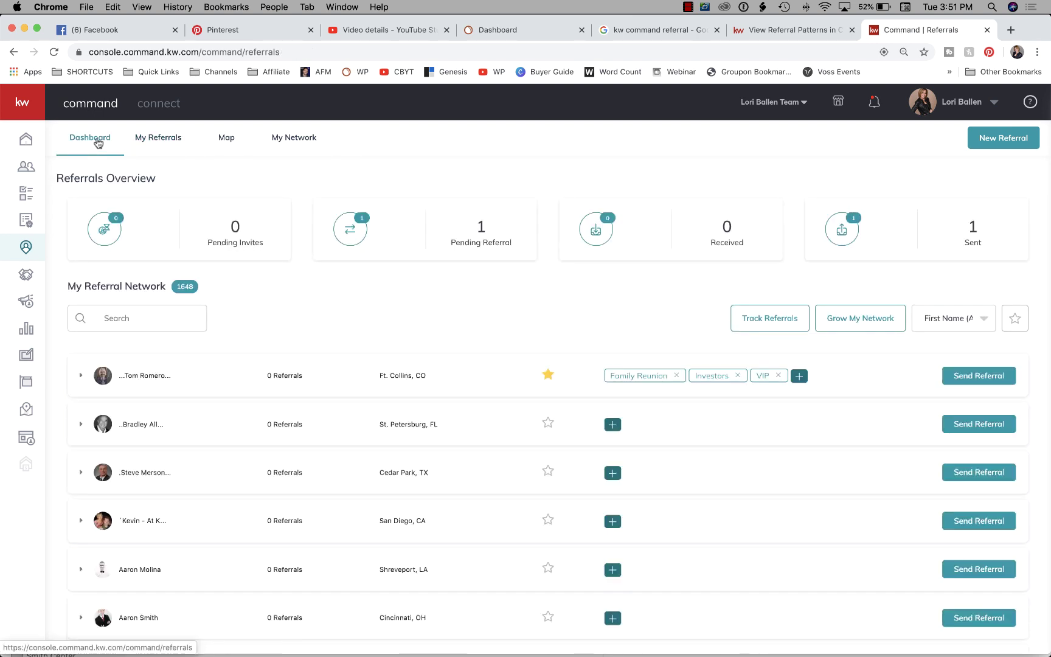
pyautogui.click(974, 235)
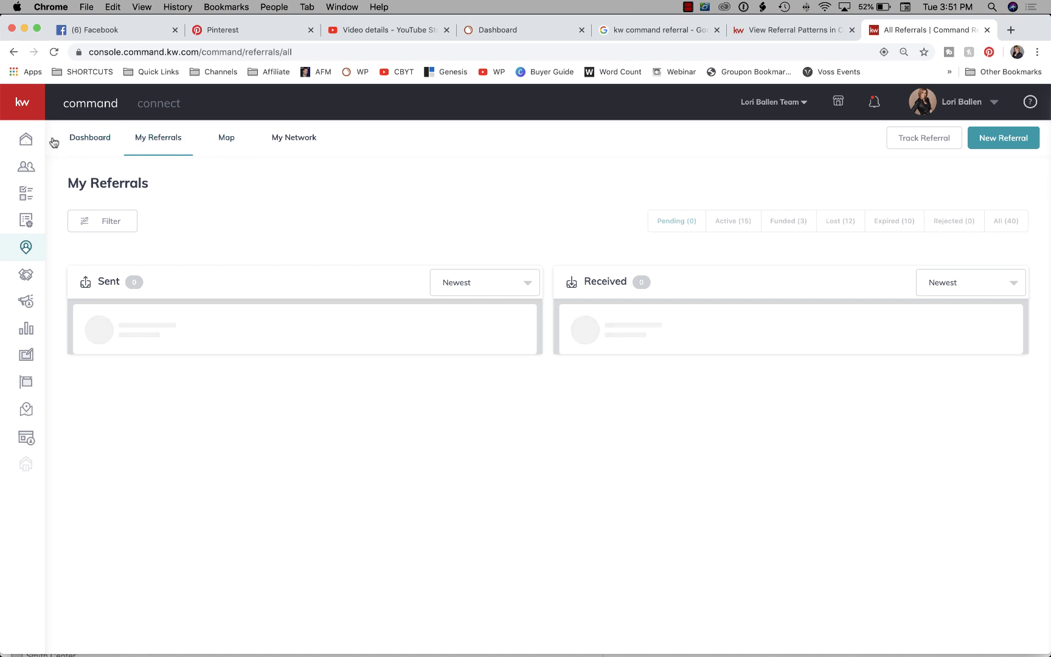
pyautogui.click(91, 139)
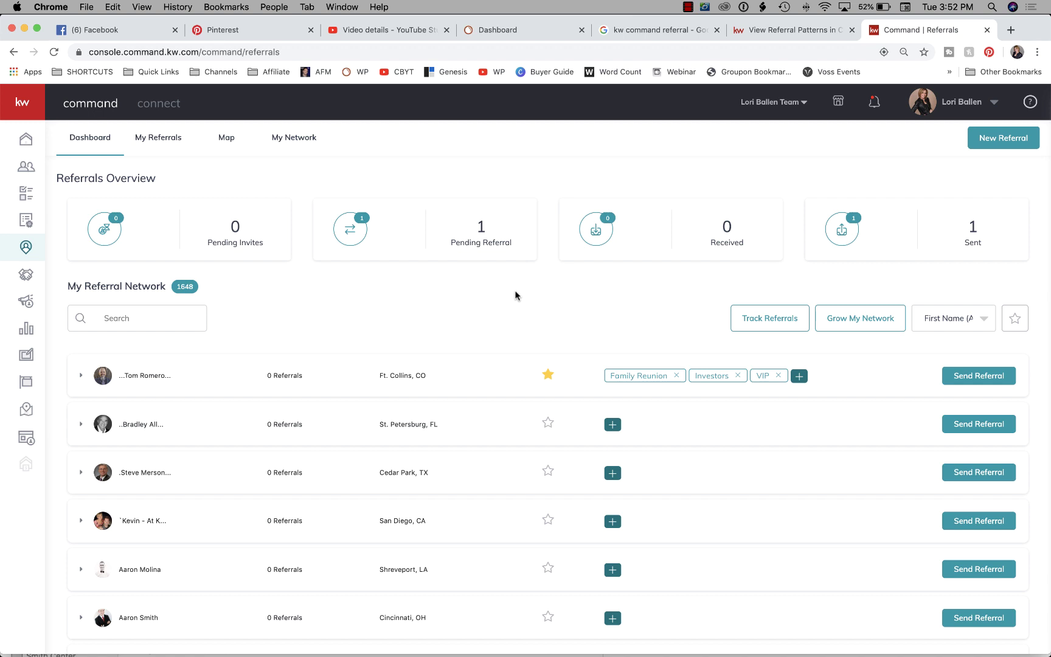
pyautogui.click(170, 138)
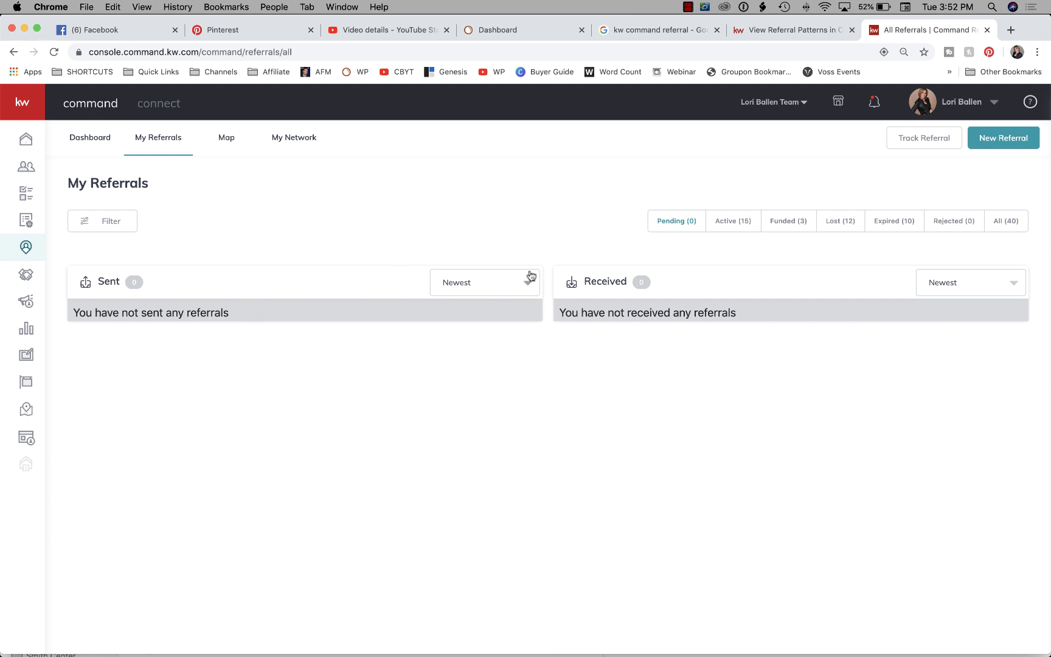
pyautogui.click(104, 220)
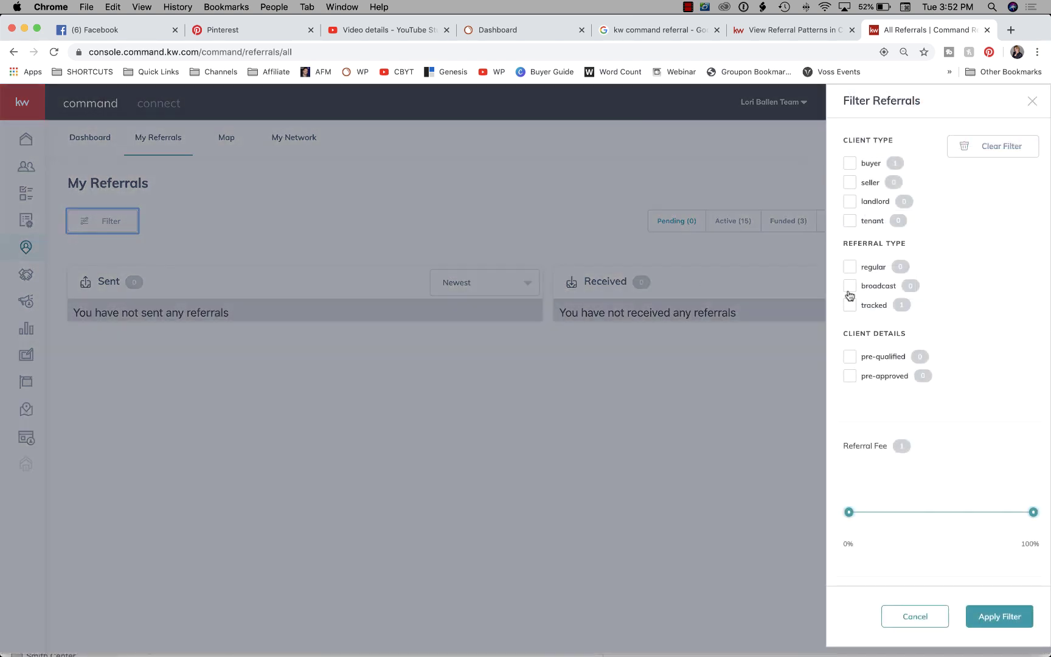
# Close the filters, show all 40 referrals, and return to the dashboard (13 received, 3 sent).
pyautogui.scroll(-3, 1011, 245)
pyautogui.scroll(3, 1011, 249)
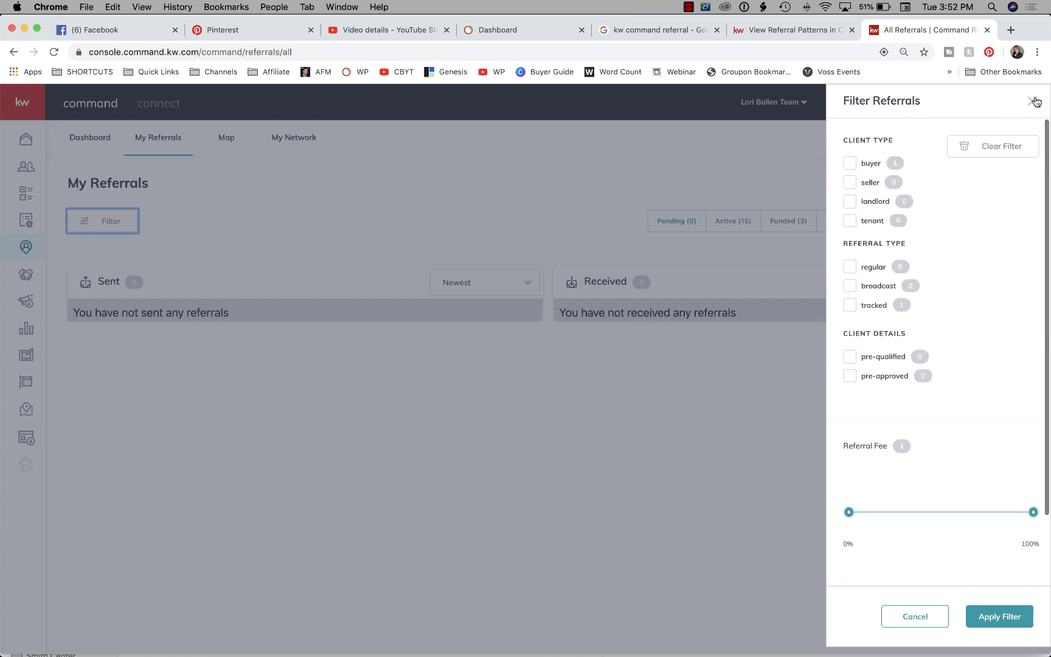
pyautogui.click(1032, 101)
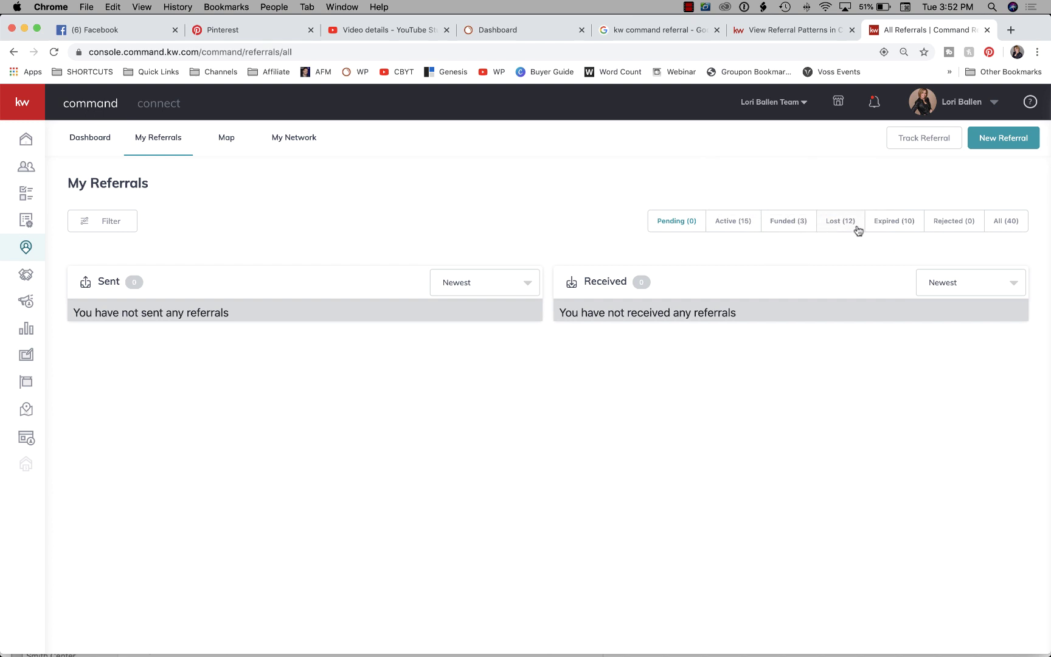
pyautogui.click(1007, 222)
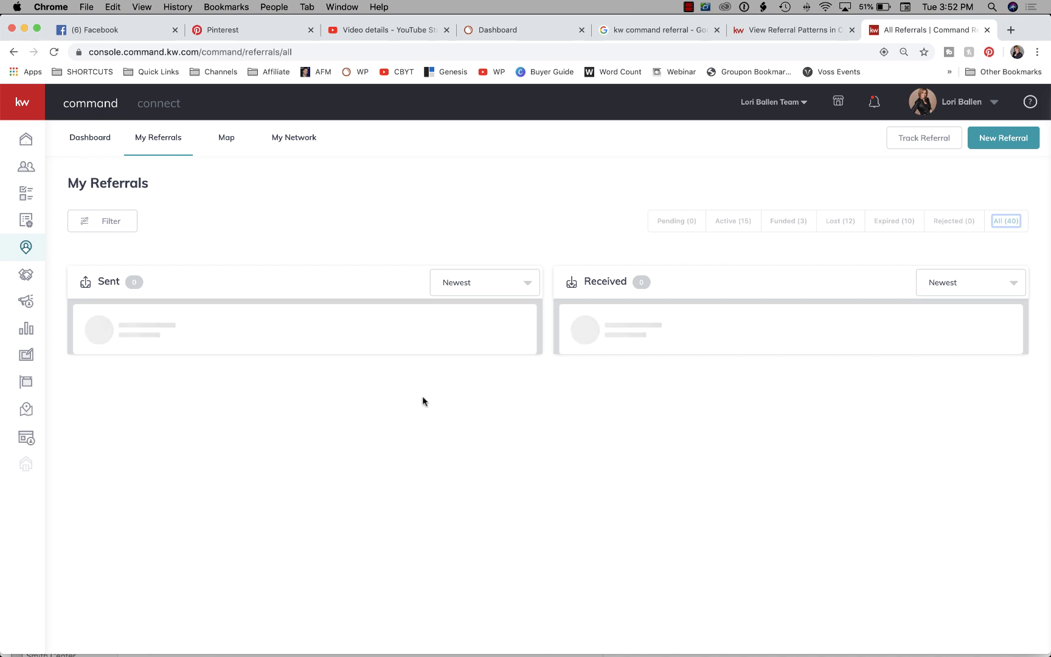
pyautogui.click(92, 139)
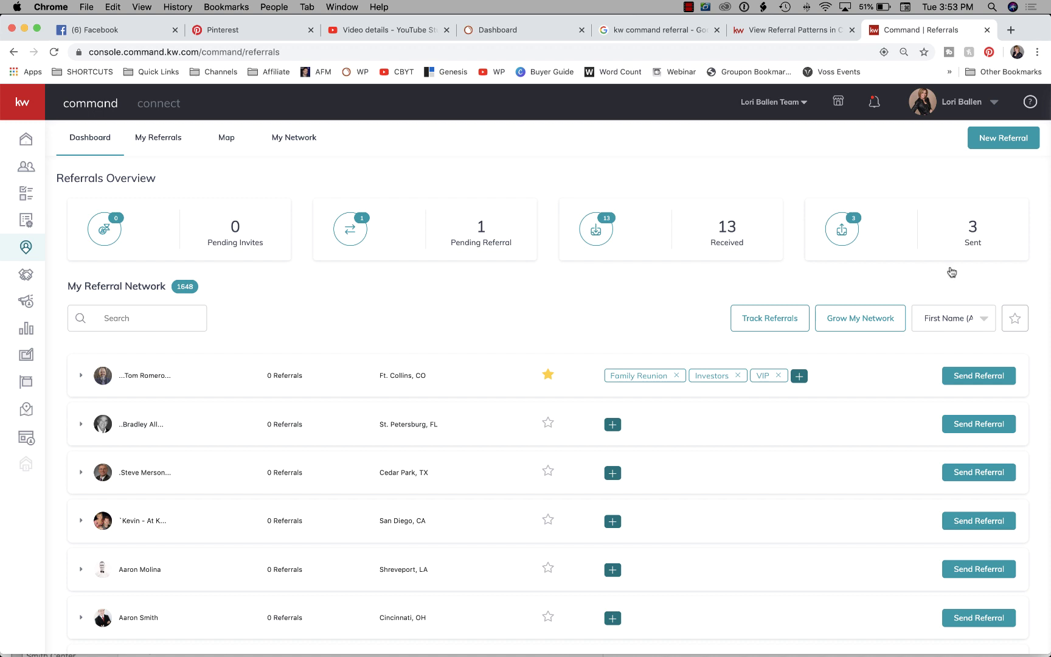
# Glance at the sent referrals, then show the nationwide Referrals Map on the Production layer.
pyautogui.click(859, 233)
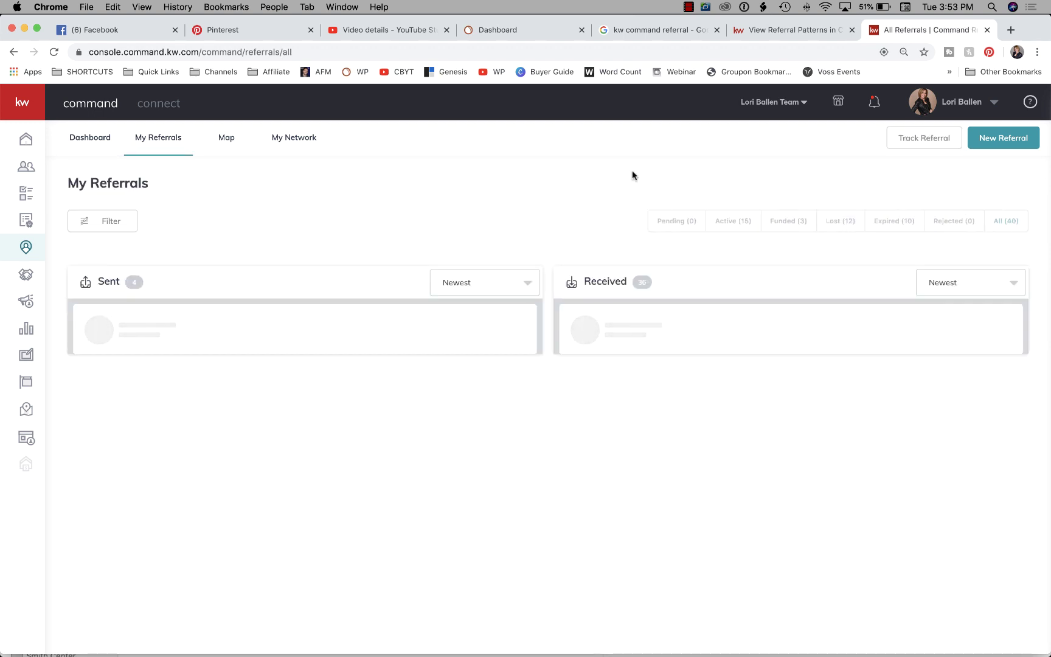
pyautogui.click(90, 136)
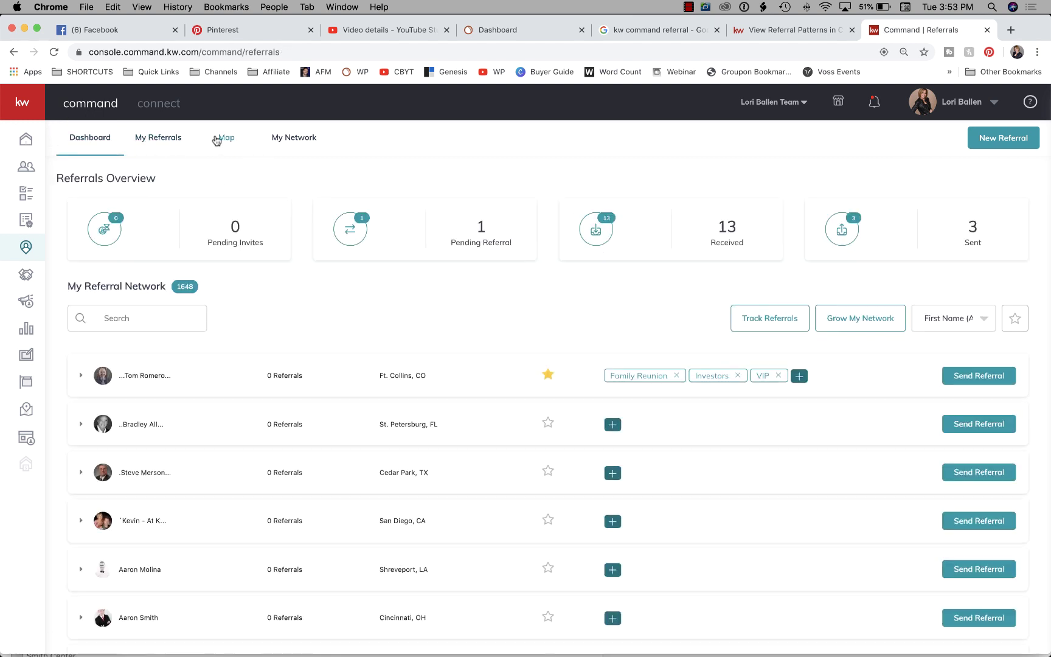
pyautogui.click(235, 147)
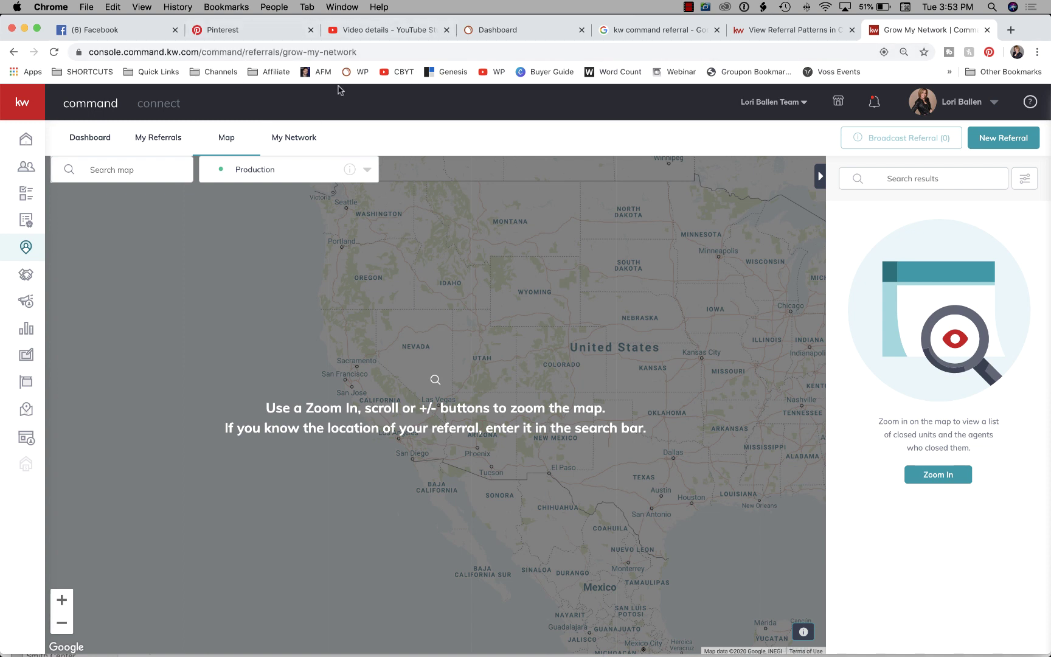
pyautogui.click(173, 143)
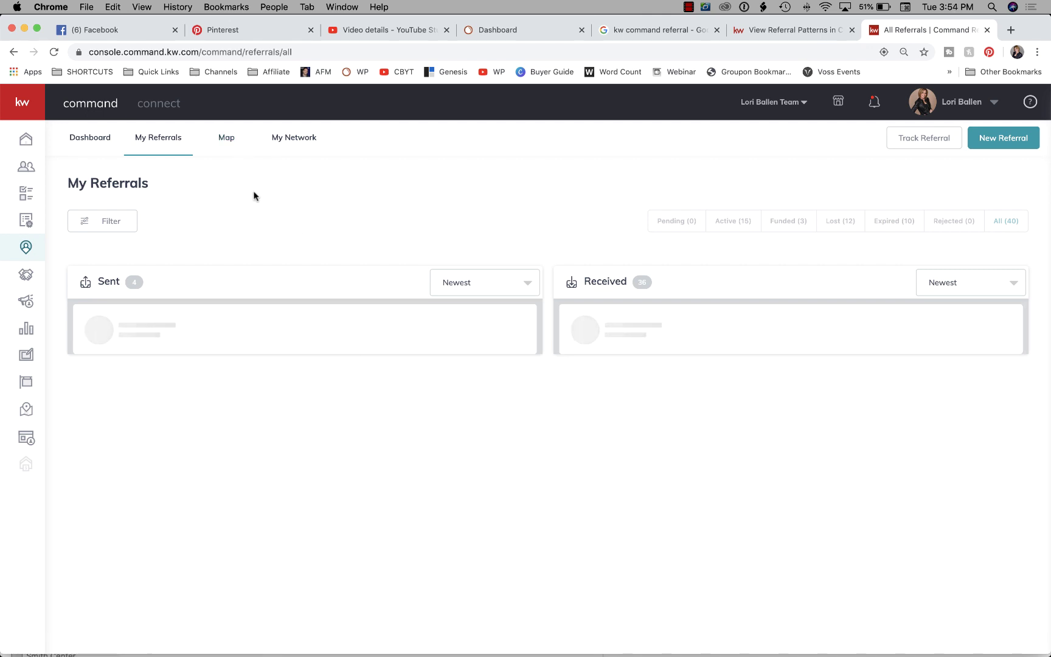
pyautogui.click(224, 141)
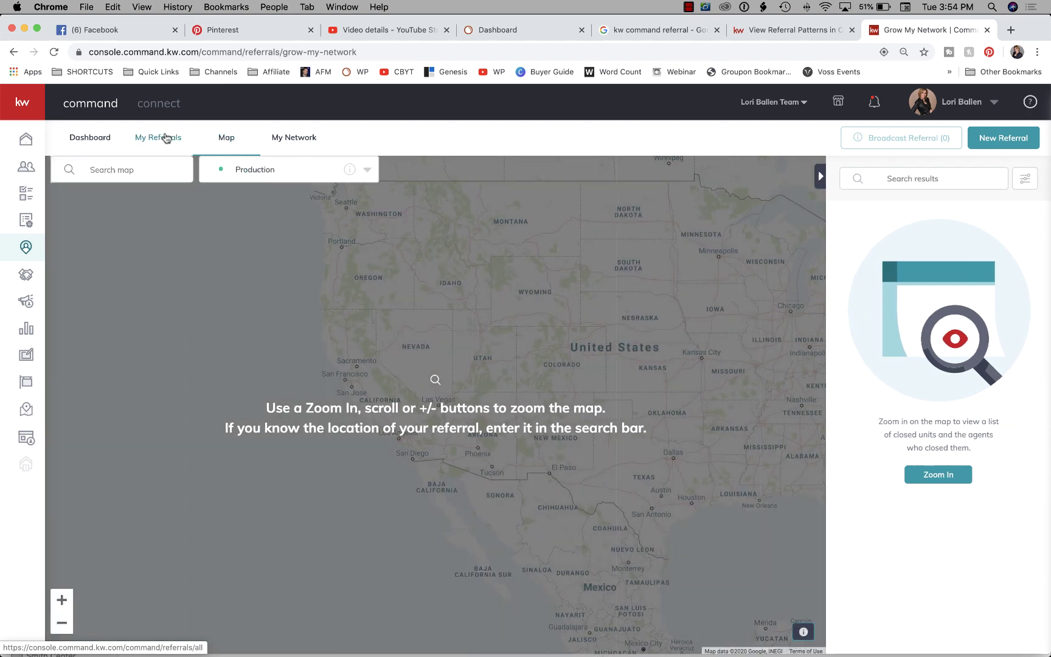
pyautogui.click(161, 137)
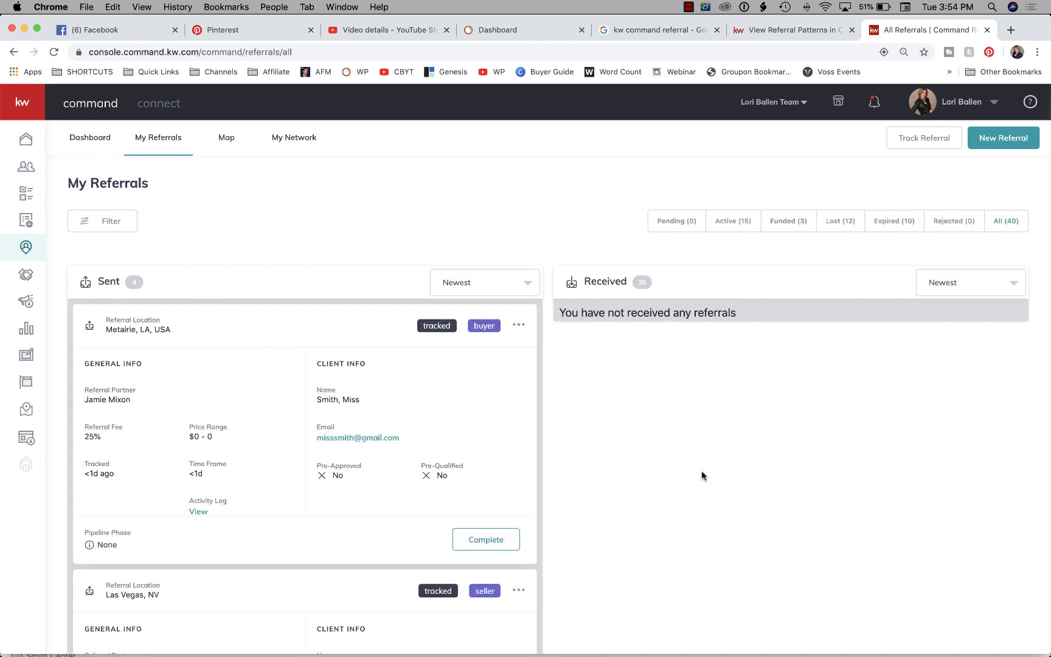
# Show the View Activity Log and Mark as Lost or Funded options for the Metairie, LA sent referral.
pyautogui.scroll(-2, 701, 474)
pyautogui.scroll(2, 701, 426)
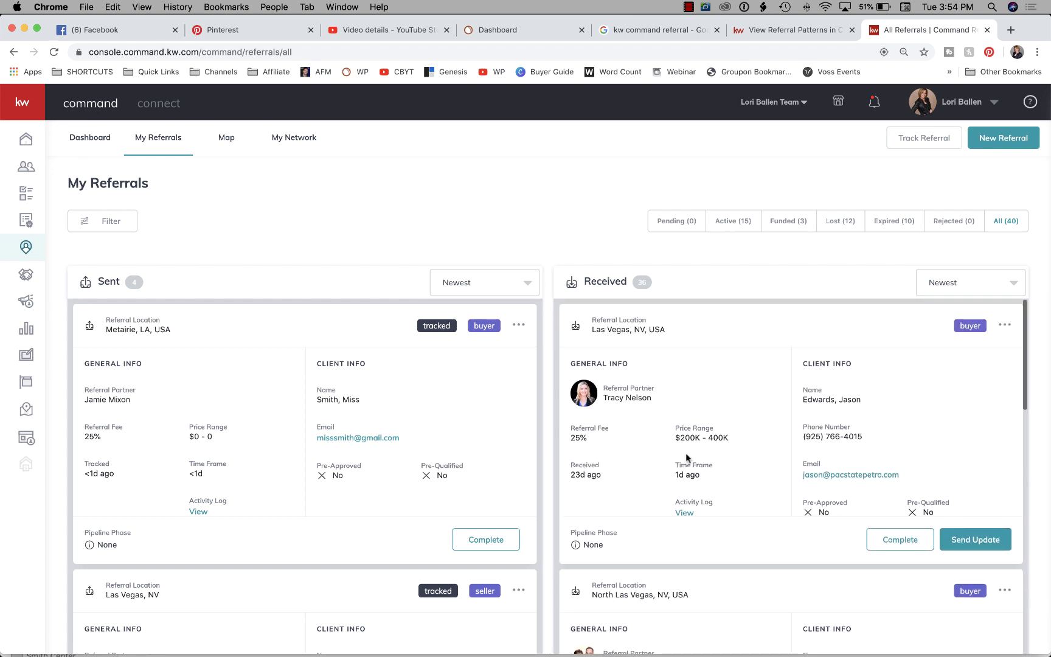
pyautogui.scroll(-2, 532, 248)
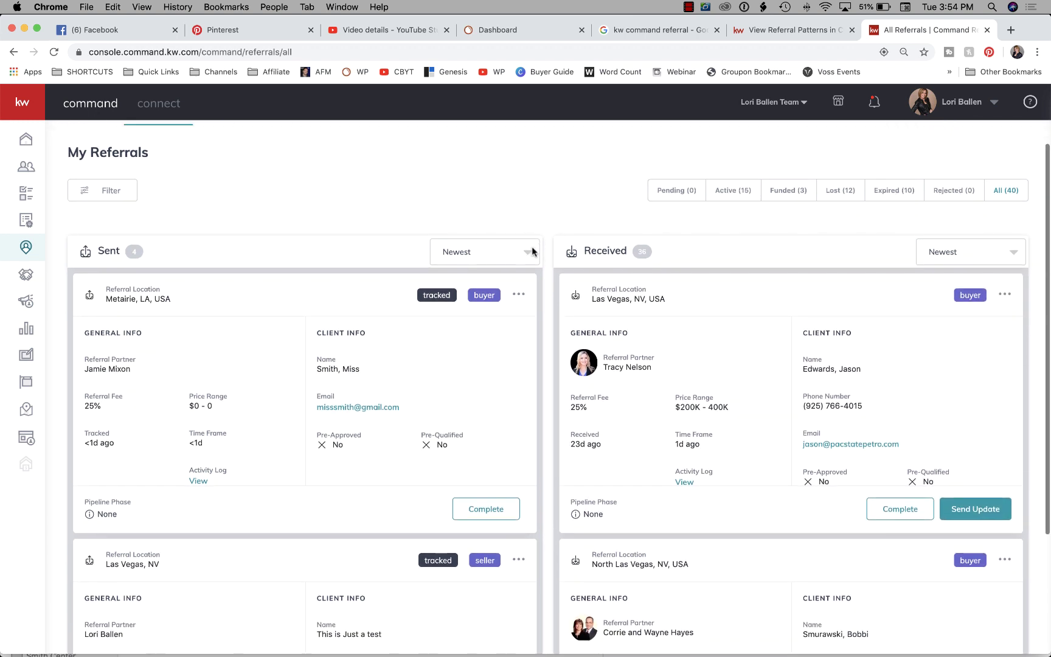
pyautogui.scroll(-2, 531, 249)
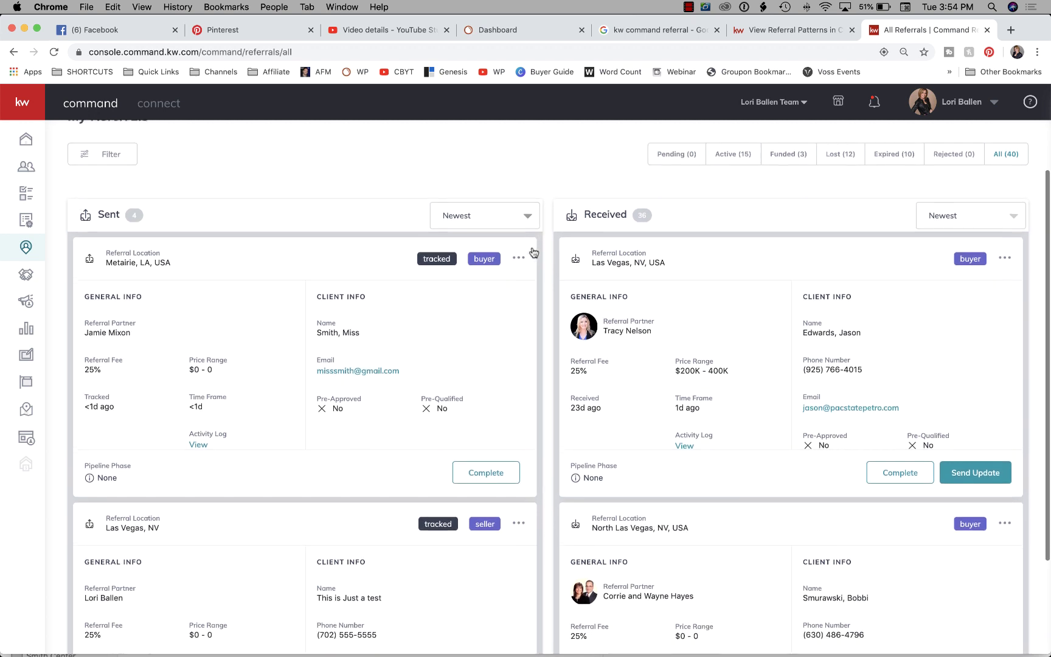
pyautogui.scroll(3, 532, 249)
pyautogui.scroll(-2, 479, 231)
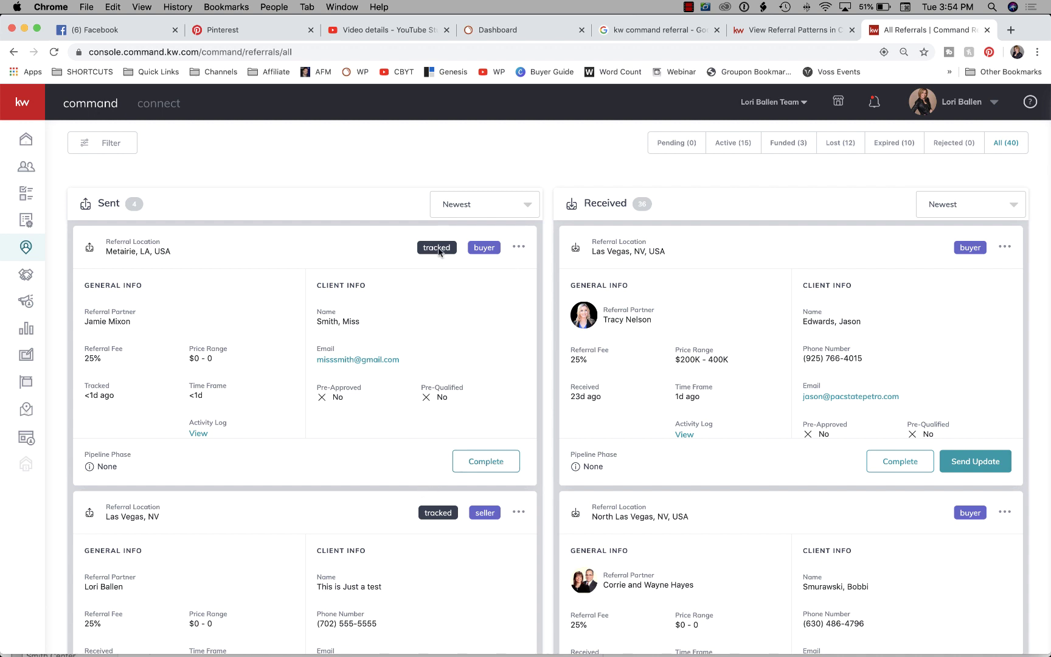
pyautogui.click(518, 250)
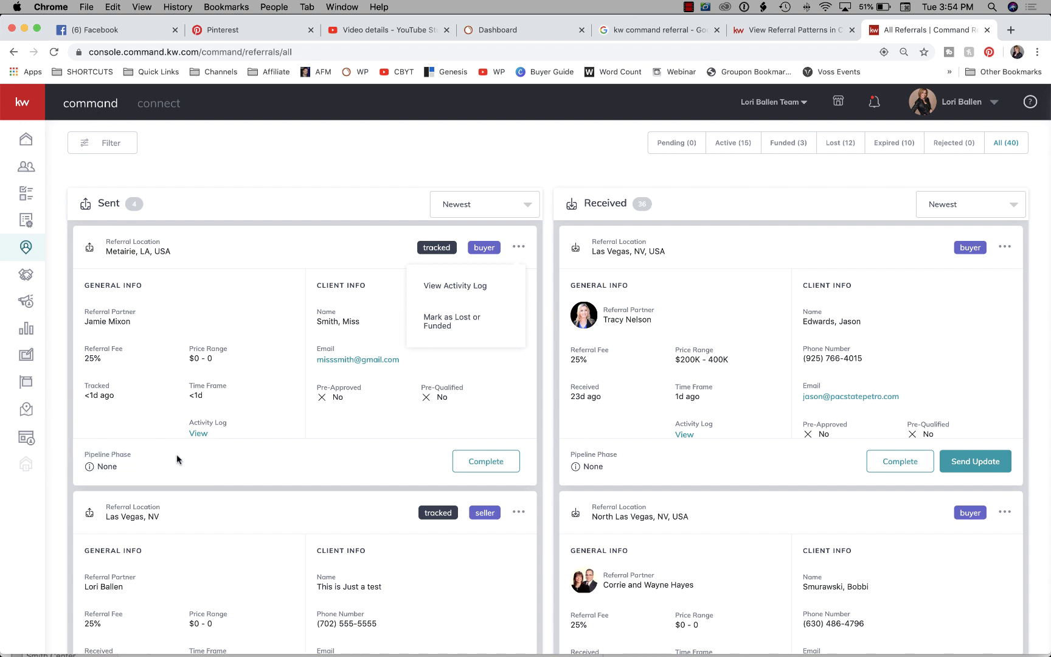
pyautogui.moveTo(90, 465)
# Scroll through the 4 sent and 36 received referrals on My Referrals.
pyautogui.scroll(3, 331, 281)
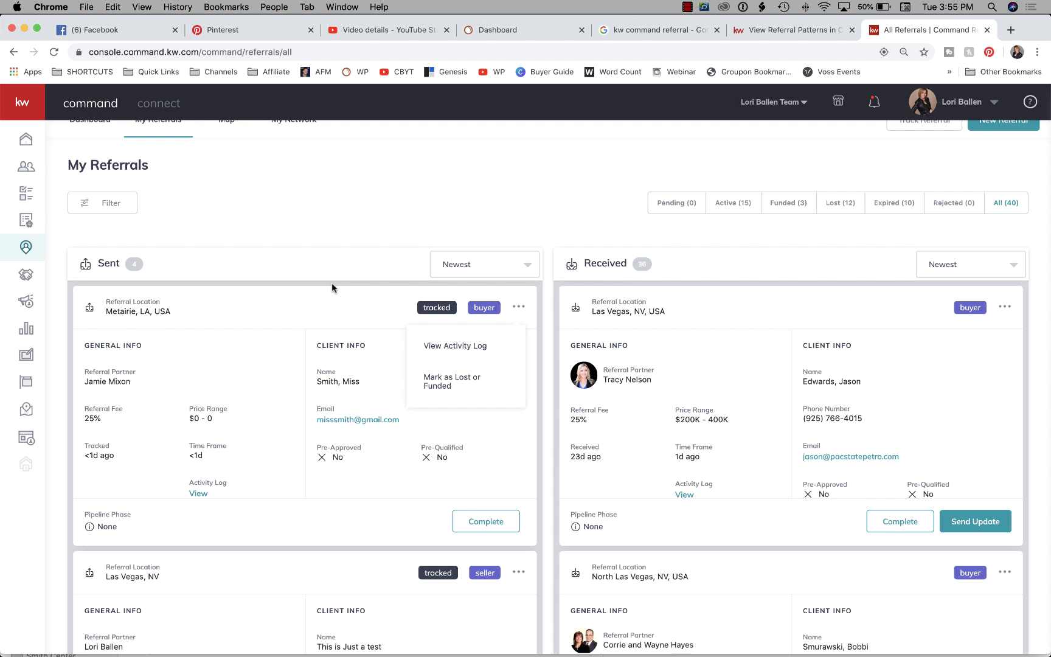
pyautogui.scroll(1, 332, 282)
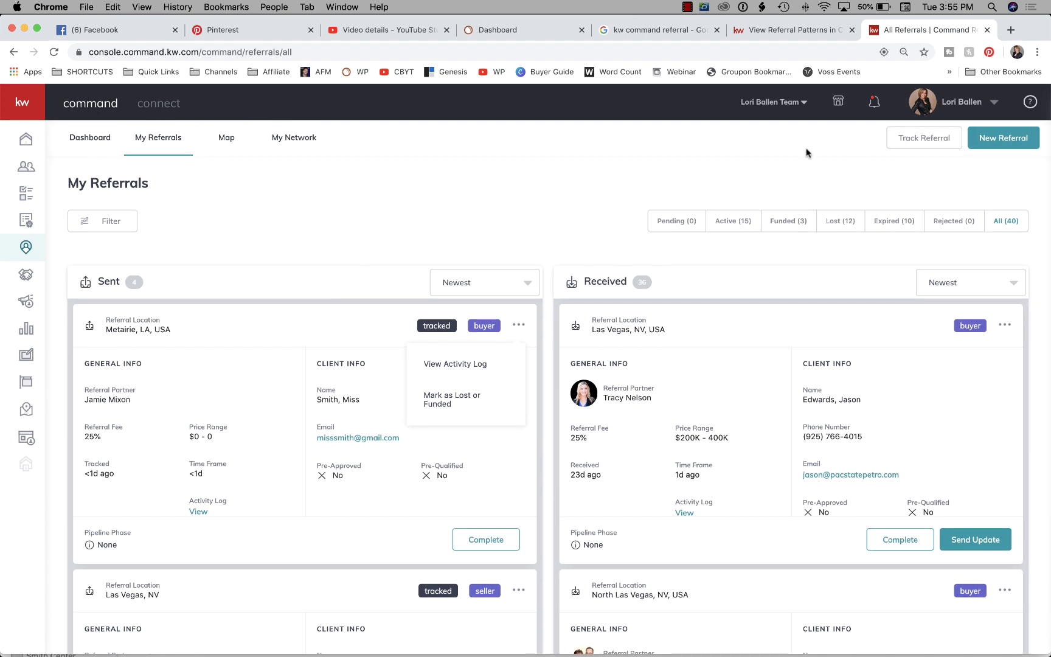
pyautogui.scroll(-3, 767, 382)
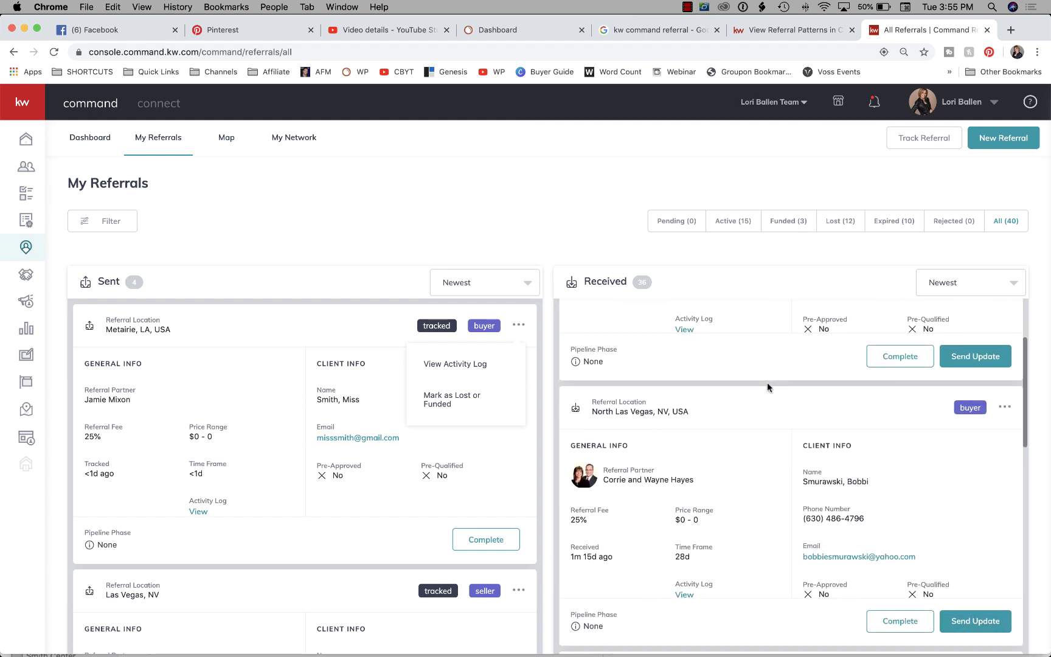
pyautogui.scroll(-2, 767, 382)
pyautogui.scroll(-5, 767, 382)
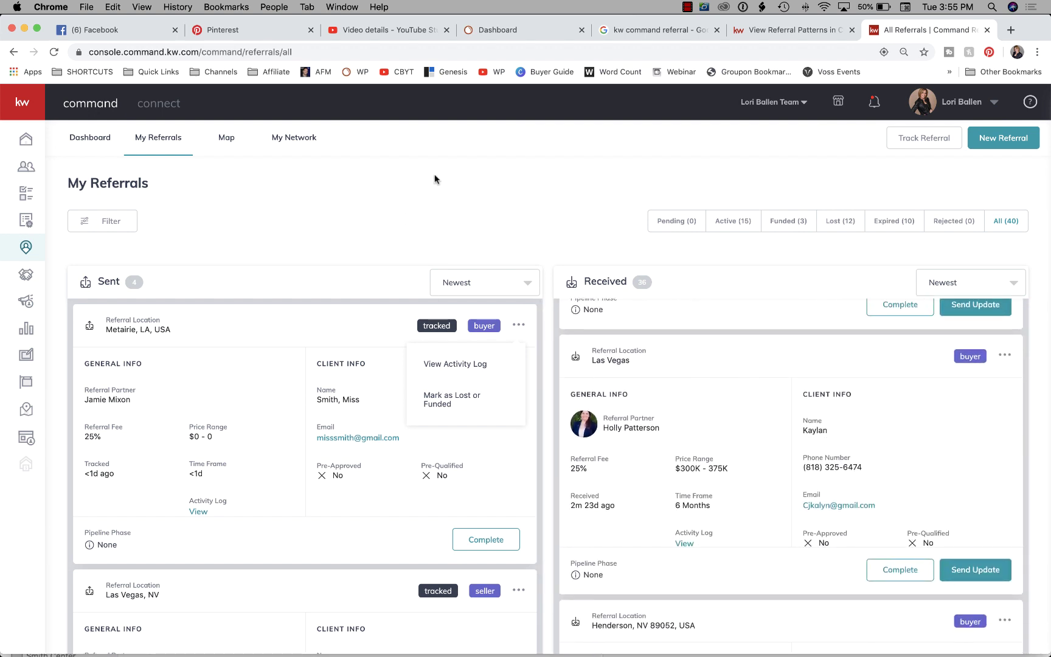
pyautogui.scroll(5, 780, 405)
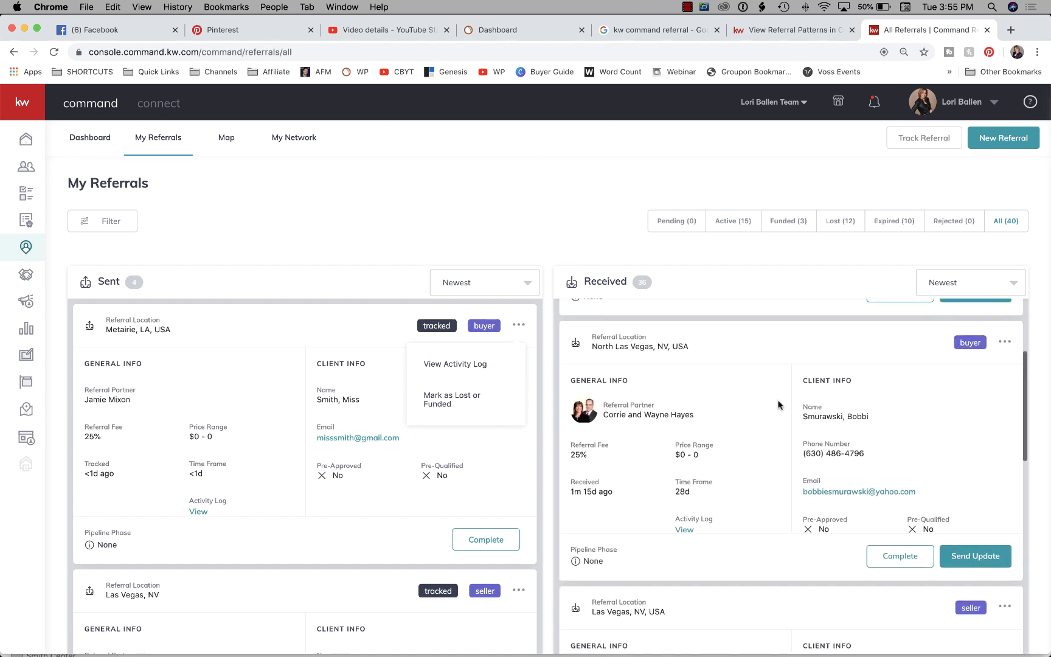
pyautogui.scroll(-10, 224, 438)
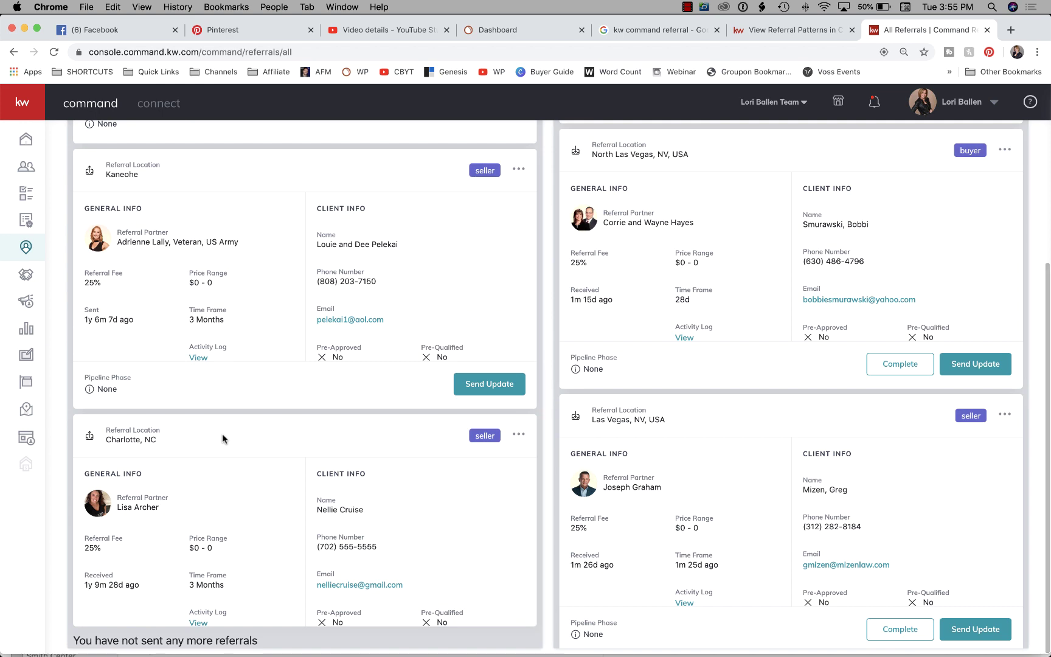
pyautogui.scroll(5, 614, 365)
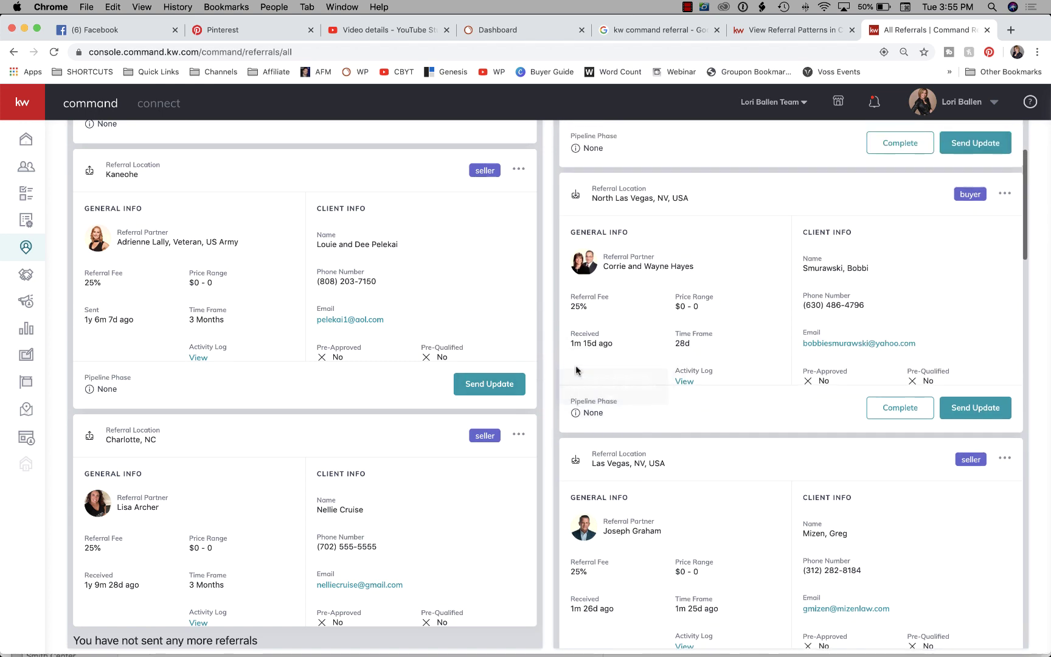
pyautogui.scroll(8, 385, 298)
pyautogui.scroll(3, 608, 280)
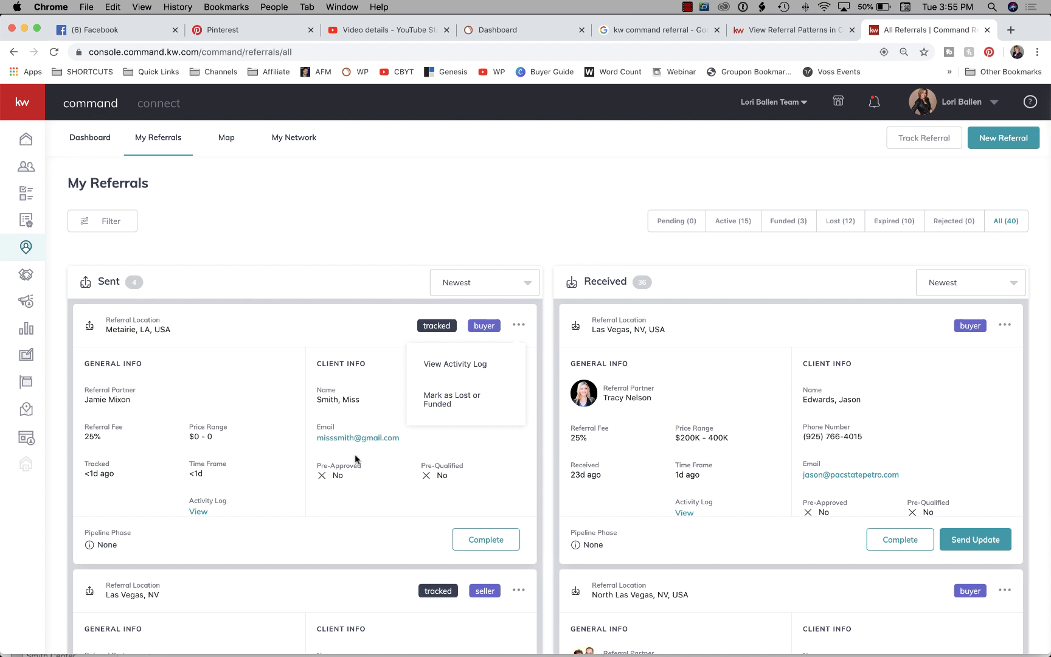
pyautogui.scroll(-2, 356, 460)
pyautogui.scroll(-4, 710, 425)
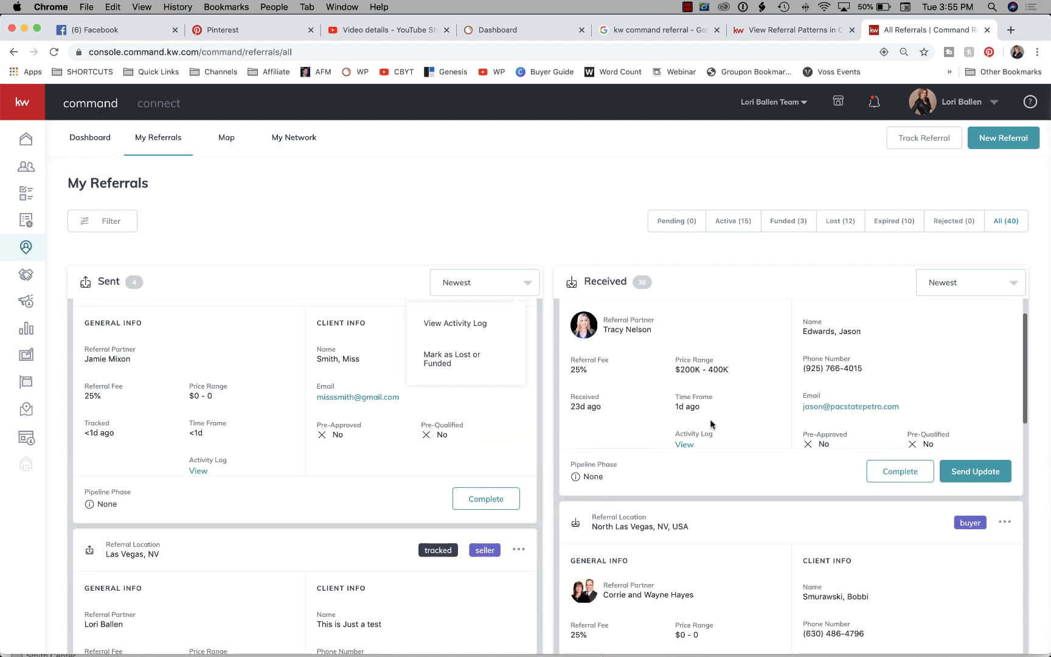
pyautogui.scroll(2, 271, 447)
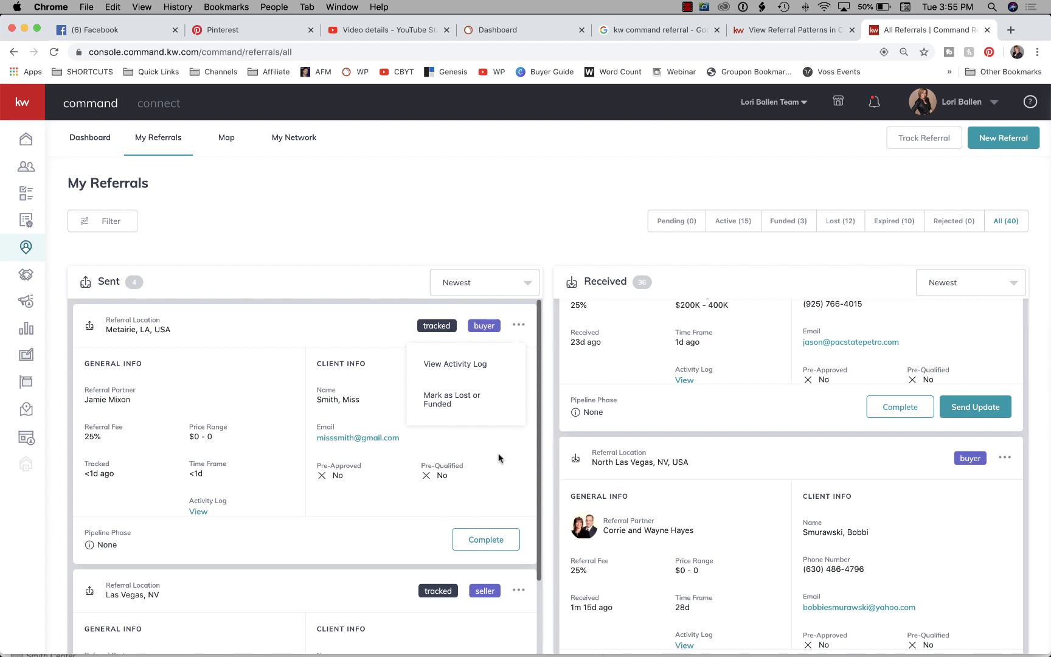
pyautogui.scroll(4, 797, 338)
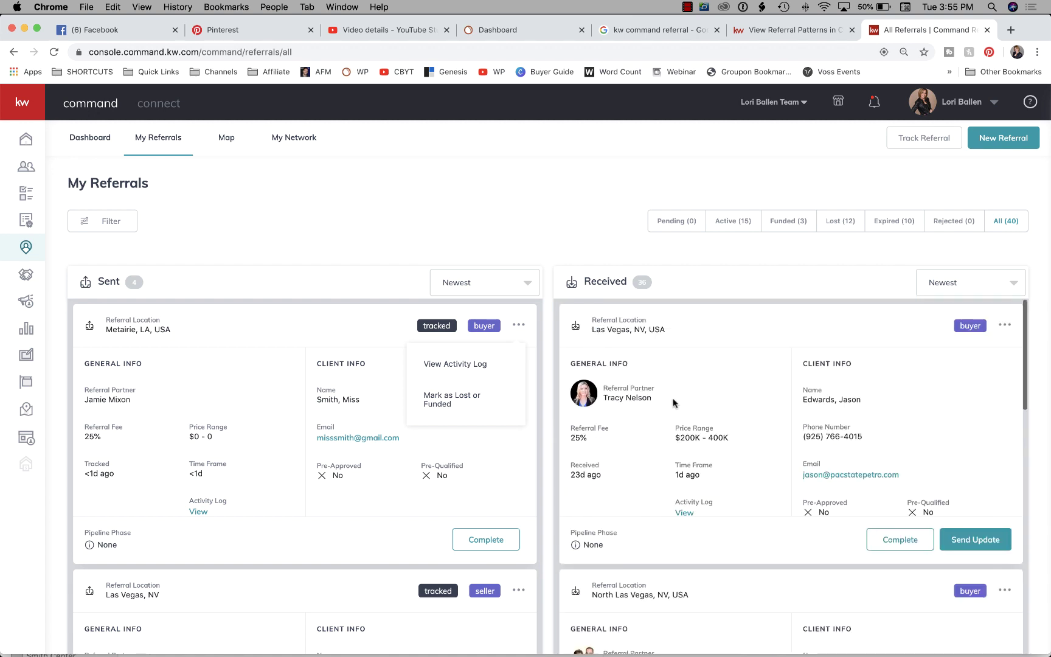
pyautogui.scroll(-3, 660, 397)
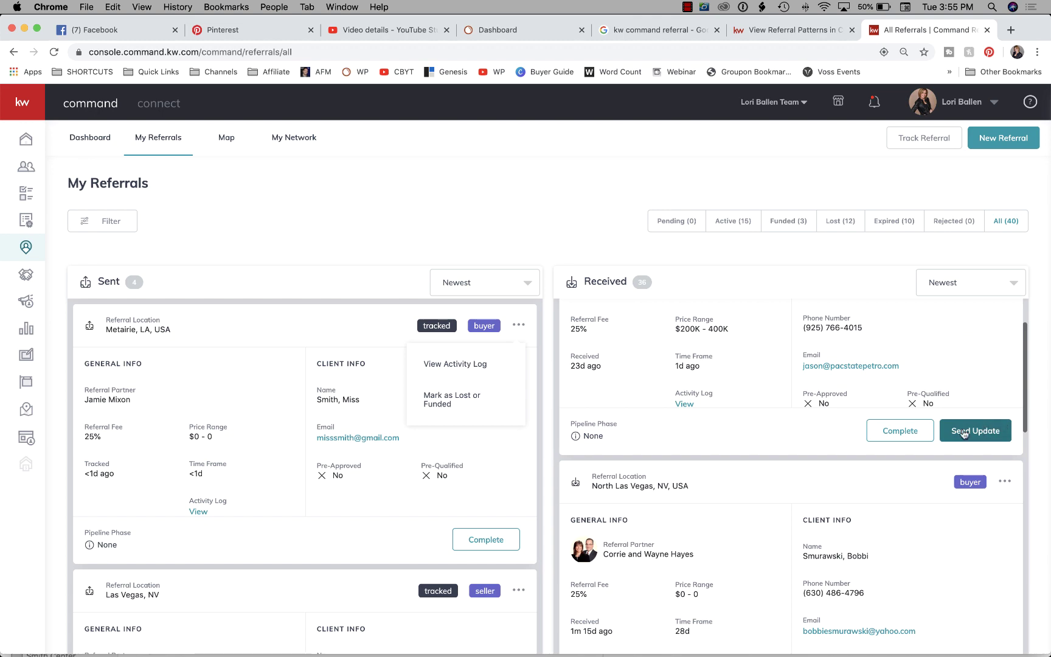
# Start an update on the Las Vegas received referral, then dismiss it unsent.
pyautogui.click(986, 430)
pyautogui.click(491, 352)
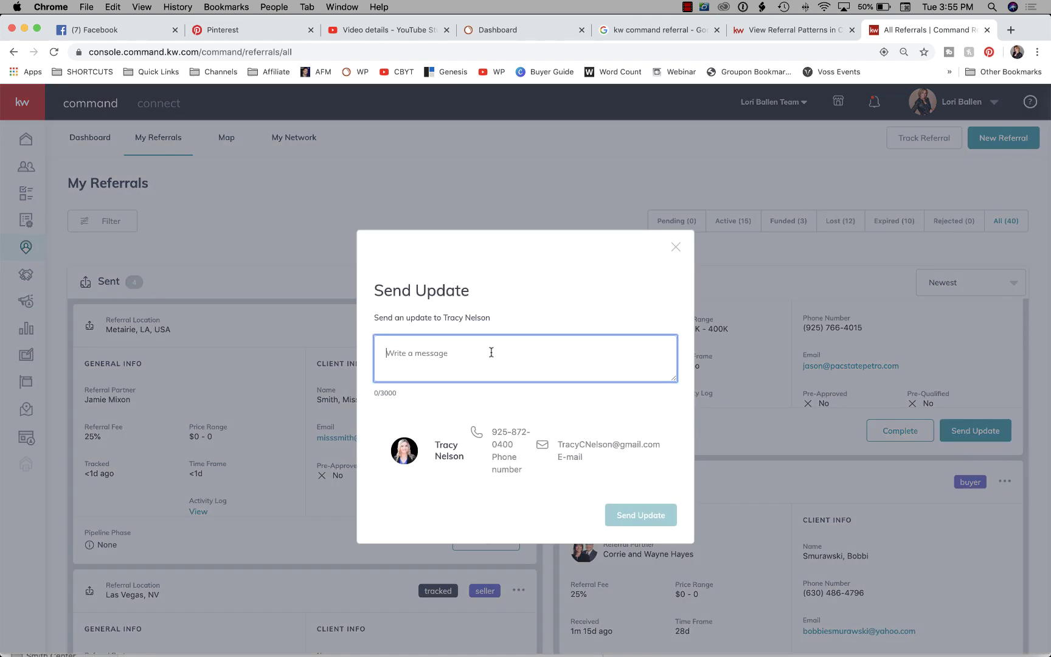
pyautogui.click(676, 248)
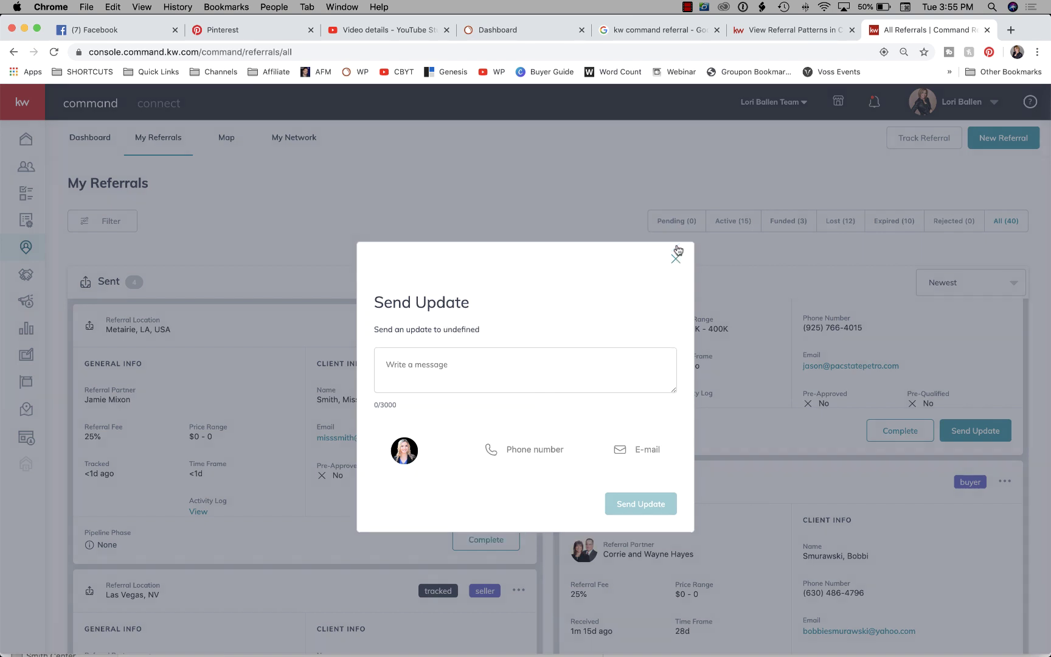
pyautogui.scroll(-3, 286, 407)
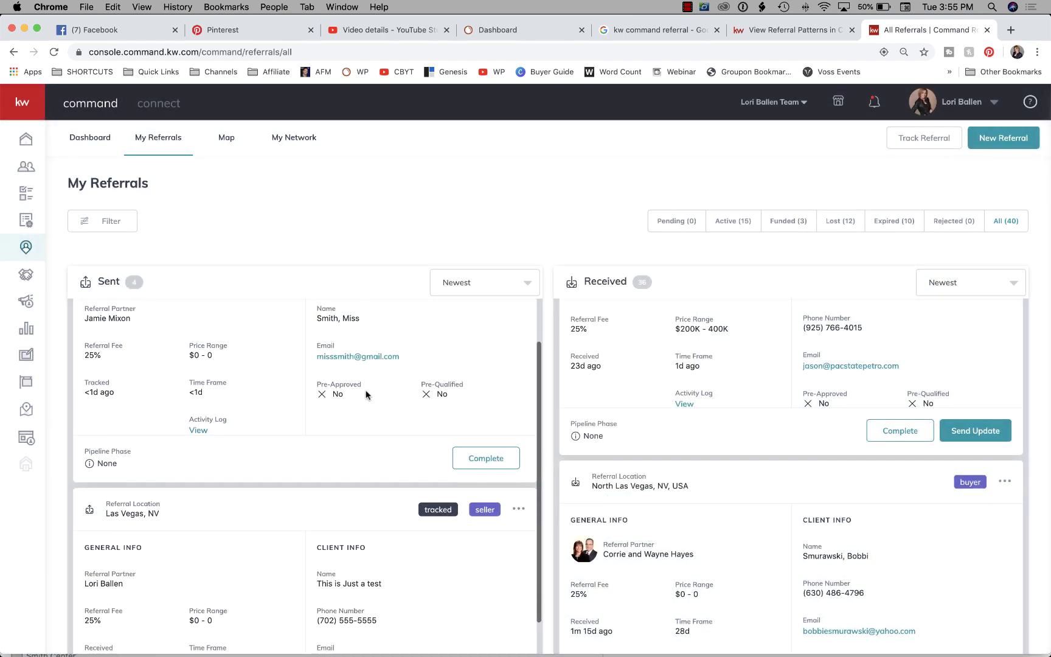
pyautogui.scroll(3, 358, 383)
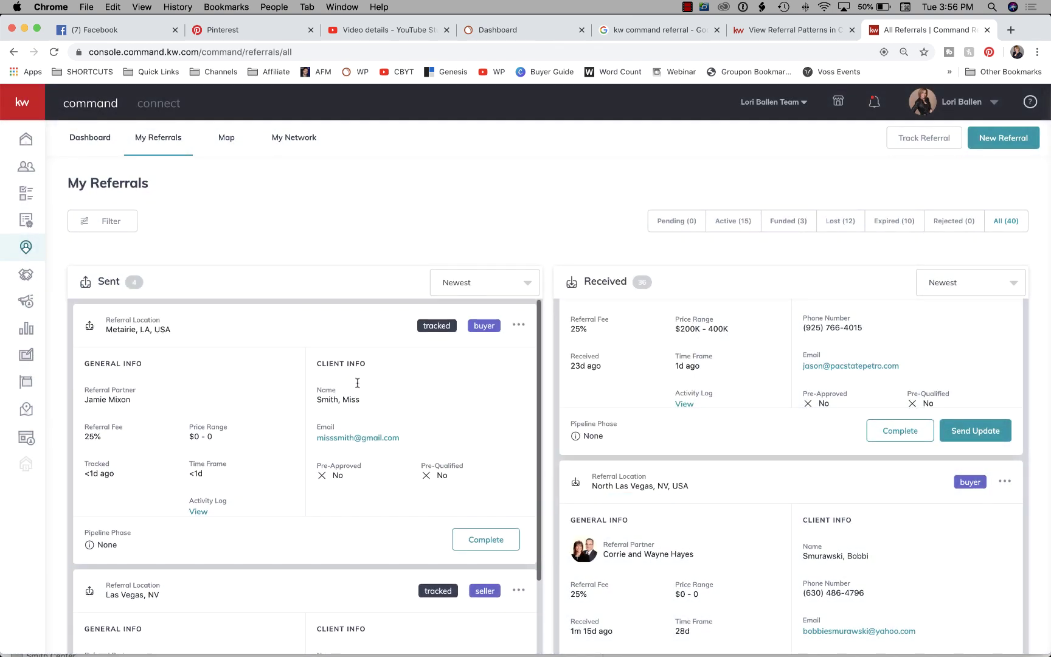
# View the Metairie referral's Activity Log showing its 25%-fee creation, then close it.
pyautogui.click(515, 325)
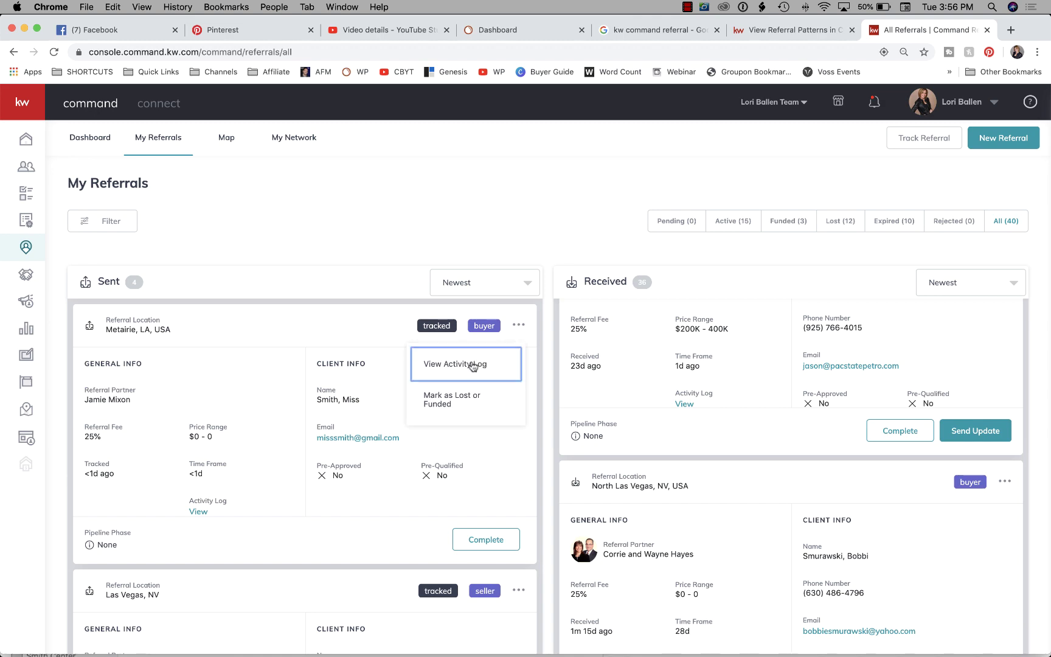
pyautogui.click(473, 365)
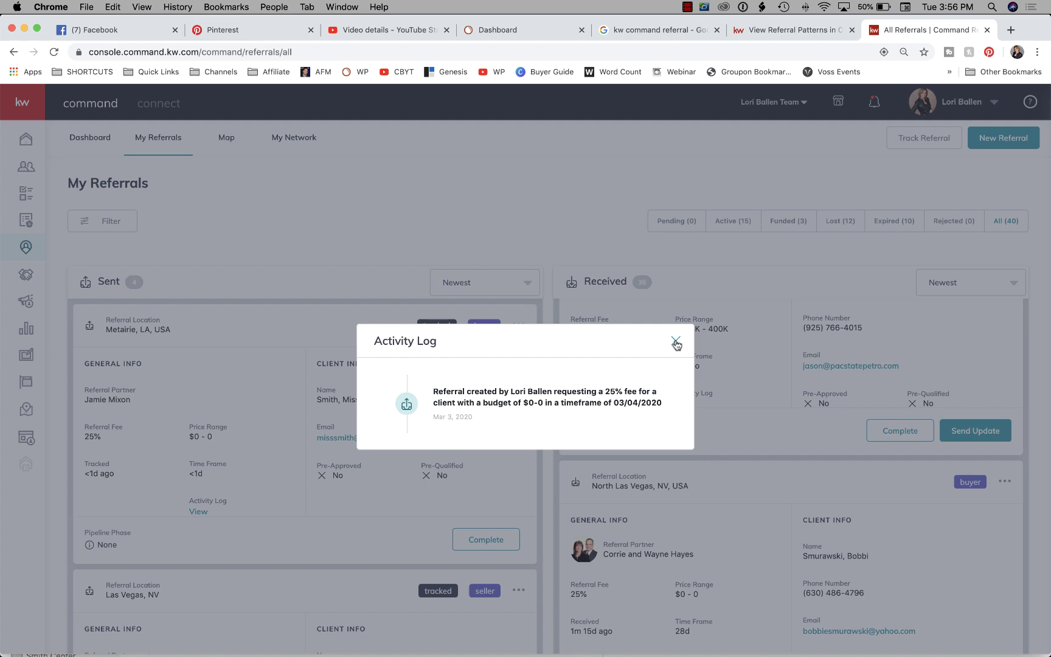
pyautogui.click(676, 343)
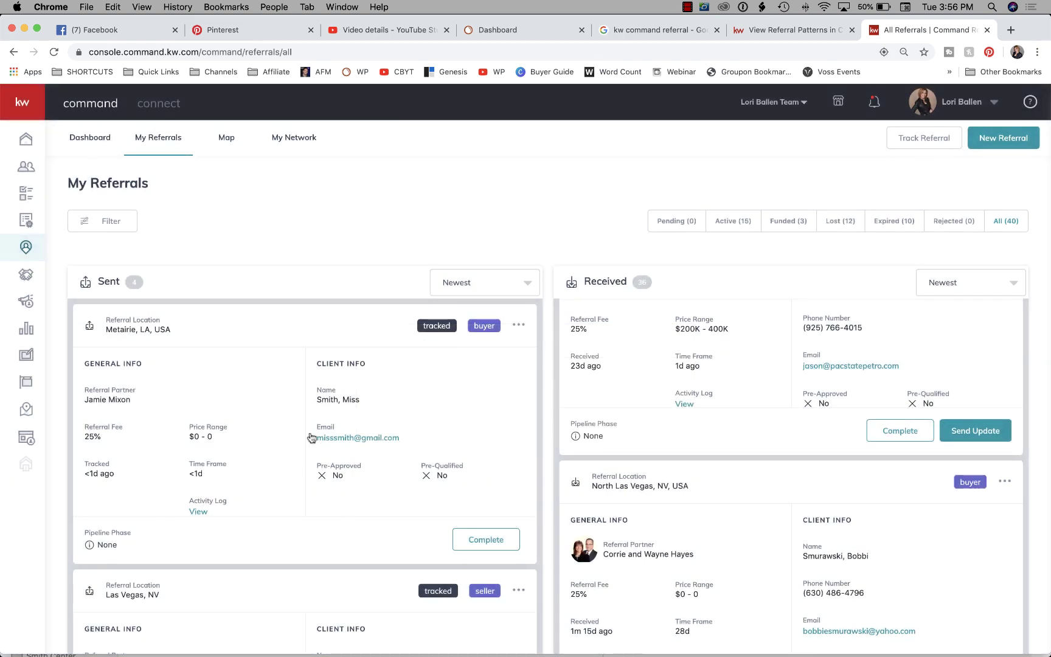
pyautogui.scroll(-1, 317, 460)
pyautogui.scroll(1, 317, 461)
pyautogui.scroll(-1, 239, 410)
pyautogui.scroll(1, 155, 315)
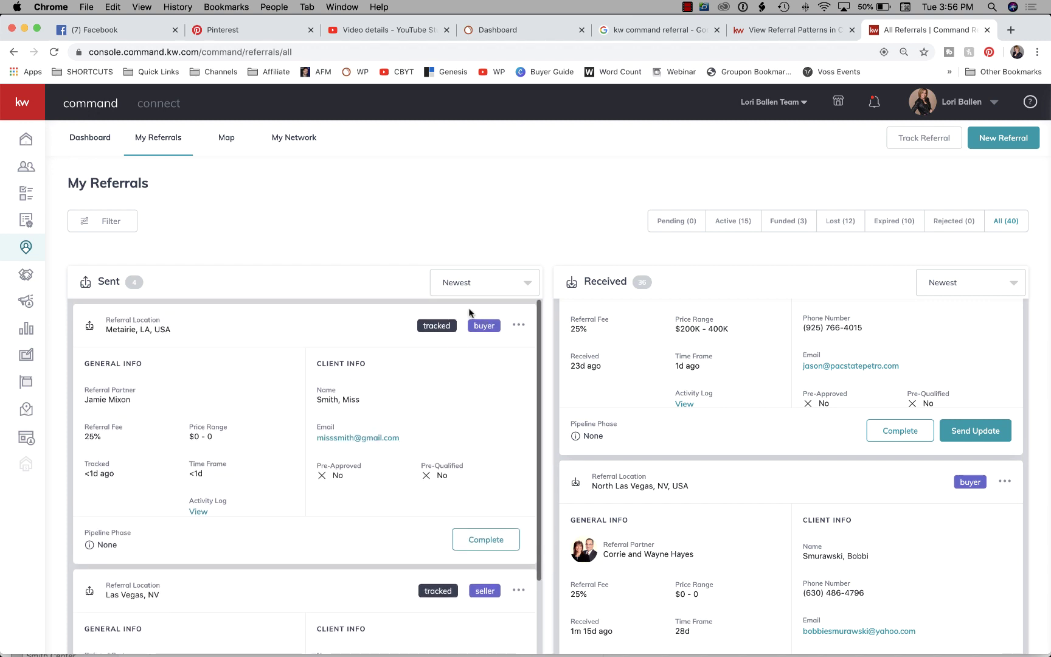
pyautogui.scroll(-5, 859, 348)
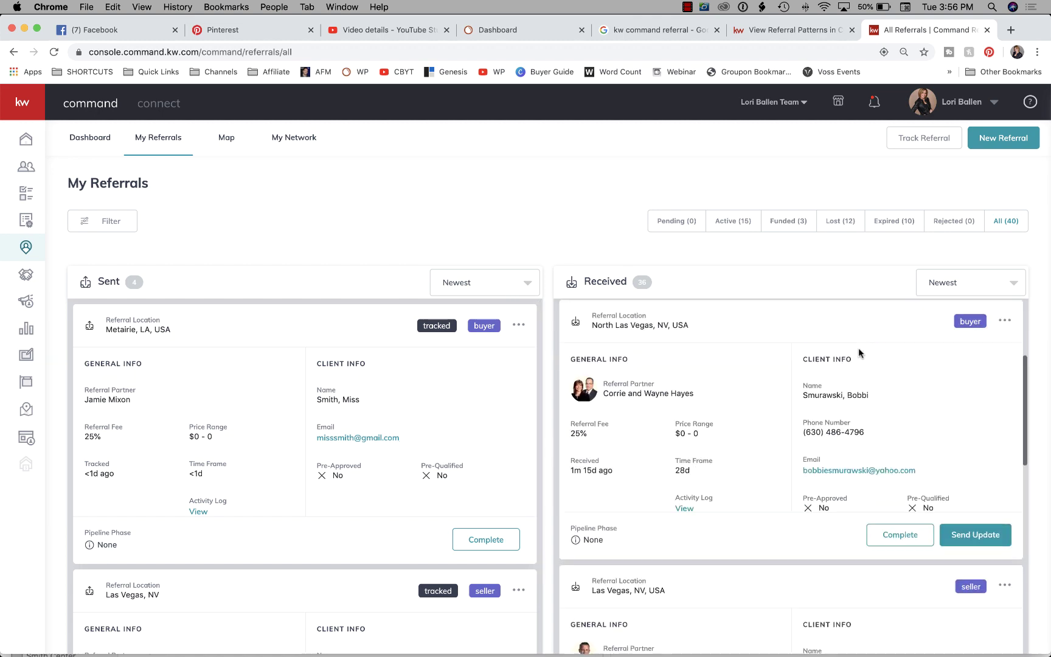
pyautogui.scroll(5, 856, 347)
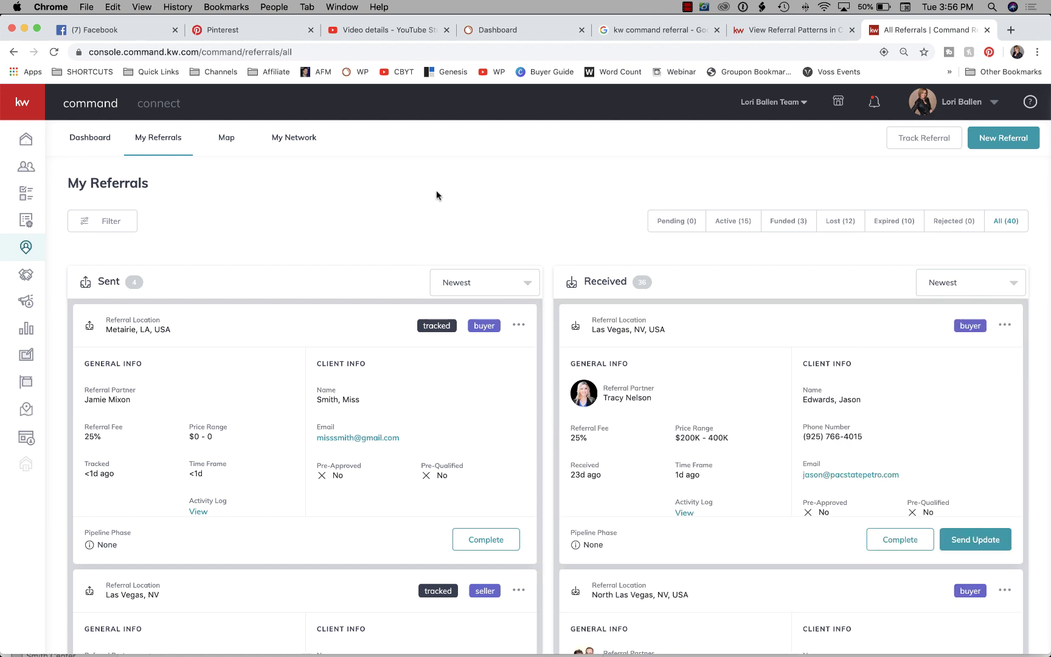
# Return to the referral map and keep the Production data layer selected nationwide.
pyautogui.click(224, 139)
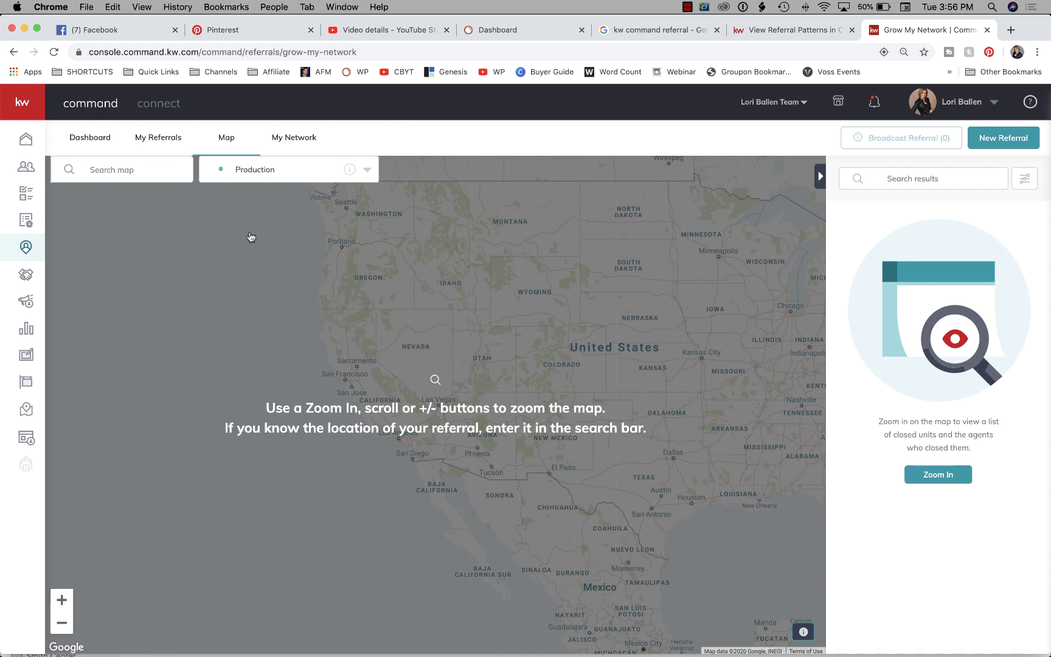
pyautogui.click(263, 170)
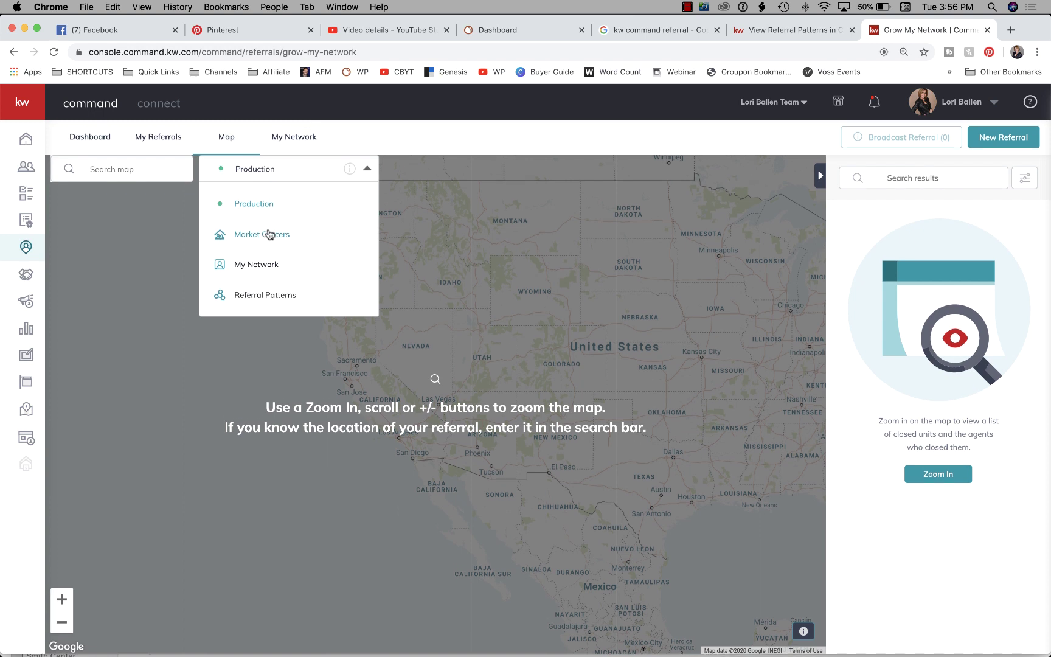
pyautogui.scroll(-1, 264, 244)
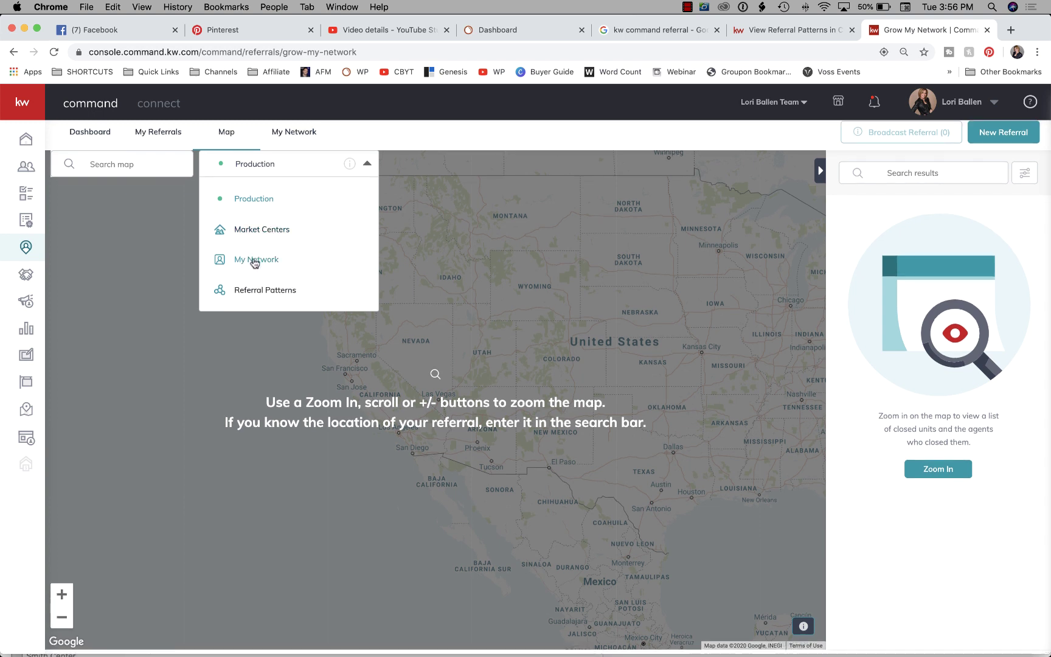
pyautogui.scroll(1, 257, 302)
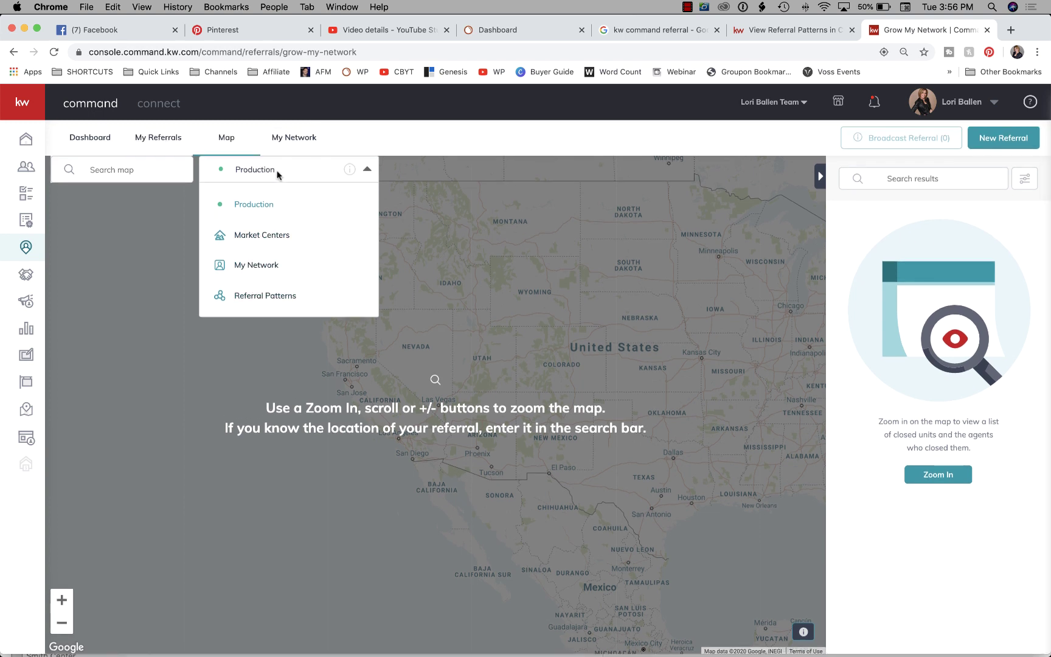
pyautogui.click(258, 207)
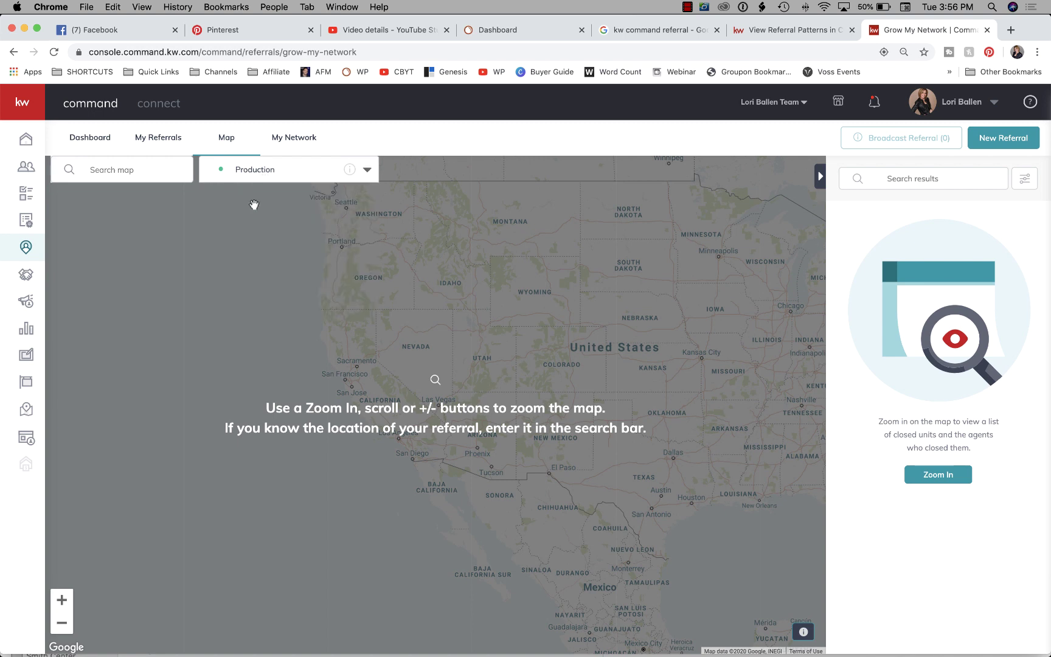
# Search the map for 'san diego' and go to San Diego, CA, USA.
pyautogui.click(149, 171)
pyautogui.write('la')
pyautogui.press('BackSpace')
pyautogui.press('BackSpace')
pyautogui.write('san ')
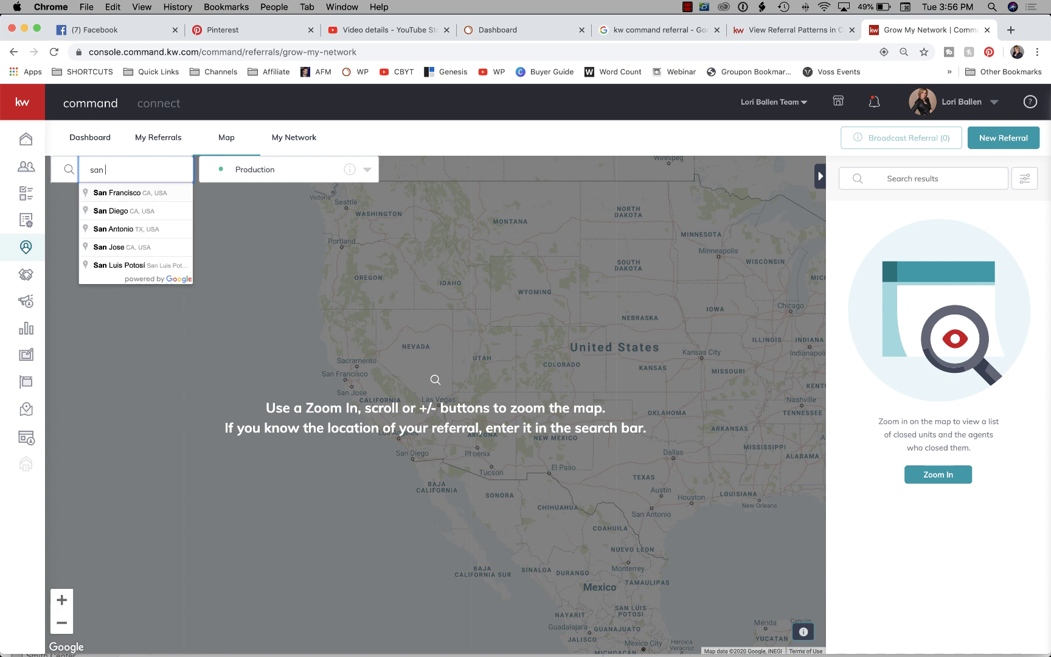
pyautogui.write('diego')
pyautogui.click(143, 193)
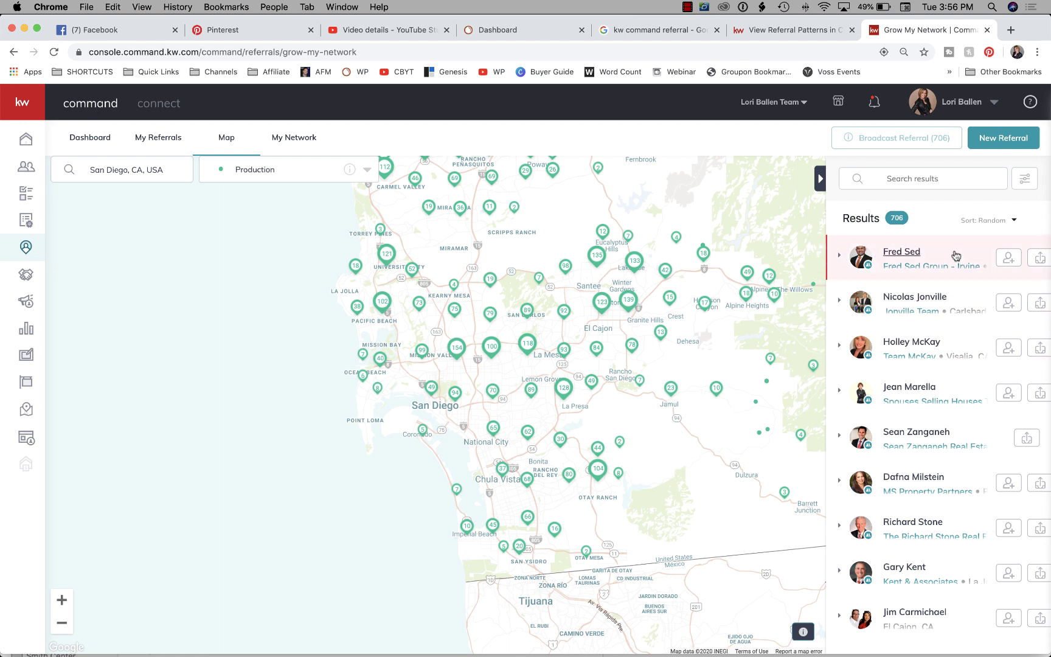
# Zoom in and centre the map on La Jolla and Clairemont.
pyautogui.moveTo(749, 223); pyautogui.dragTo(748, 294)
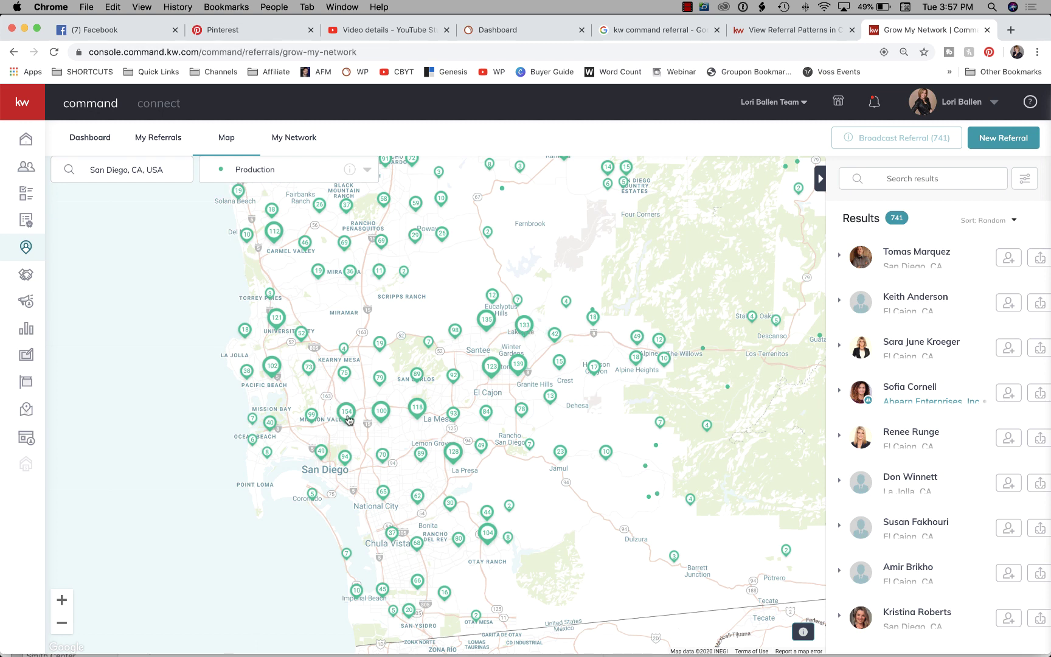
pyautogui.moveTo(437, 299); pyautogui.dragTo(510, 297)
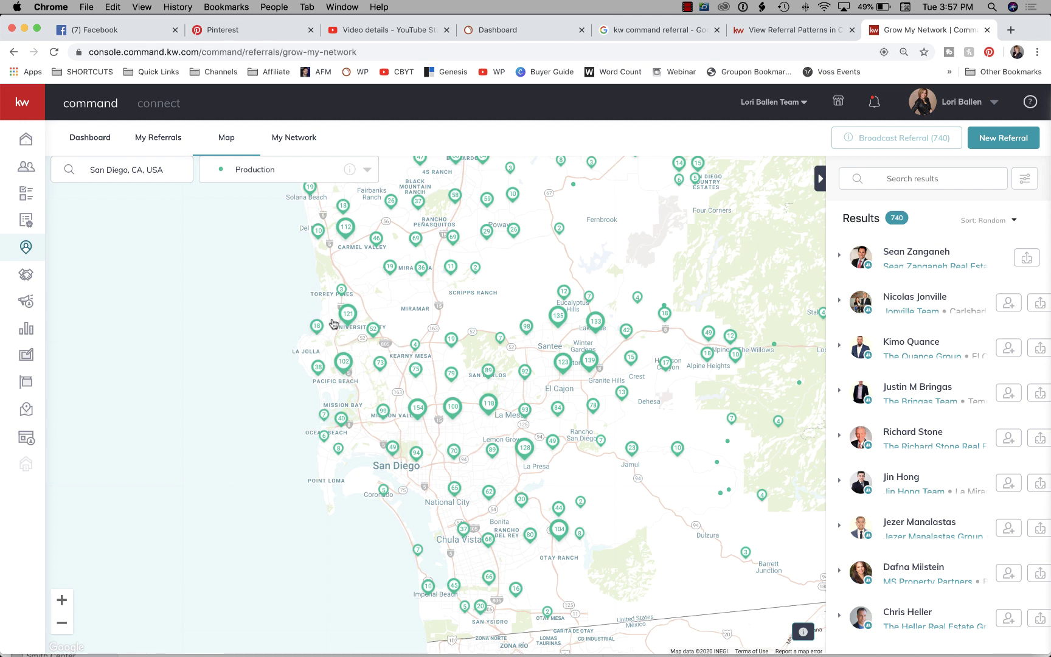
pyautogui.scroll(5, 348, 314)
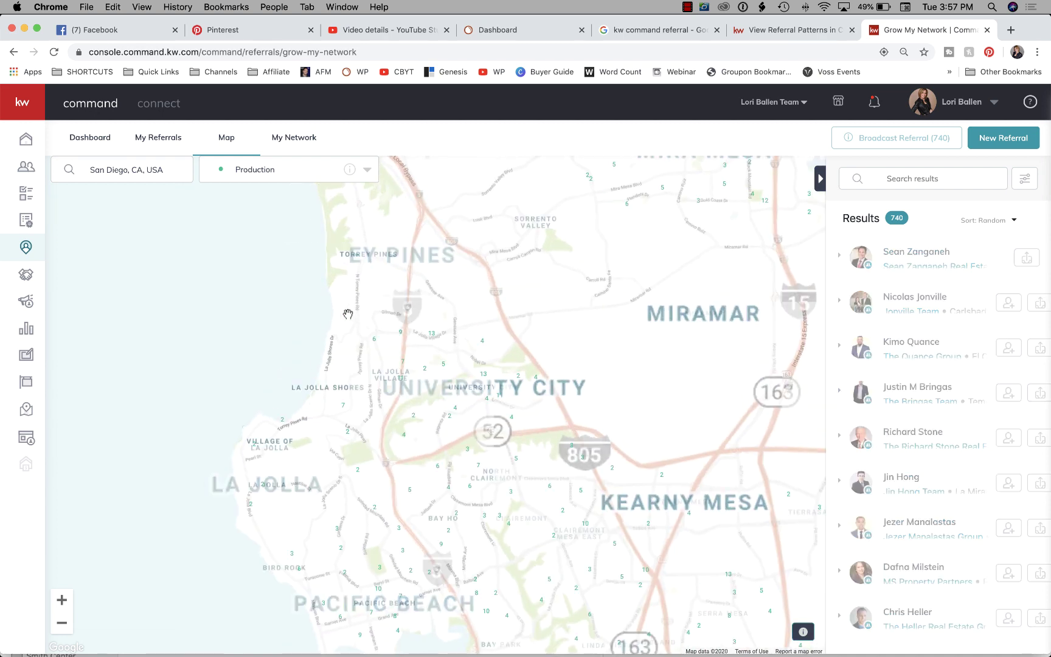
pyautogui.moveTo(619, 332); pyautogui.dragTo(587, 183)
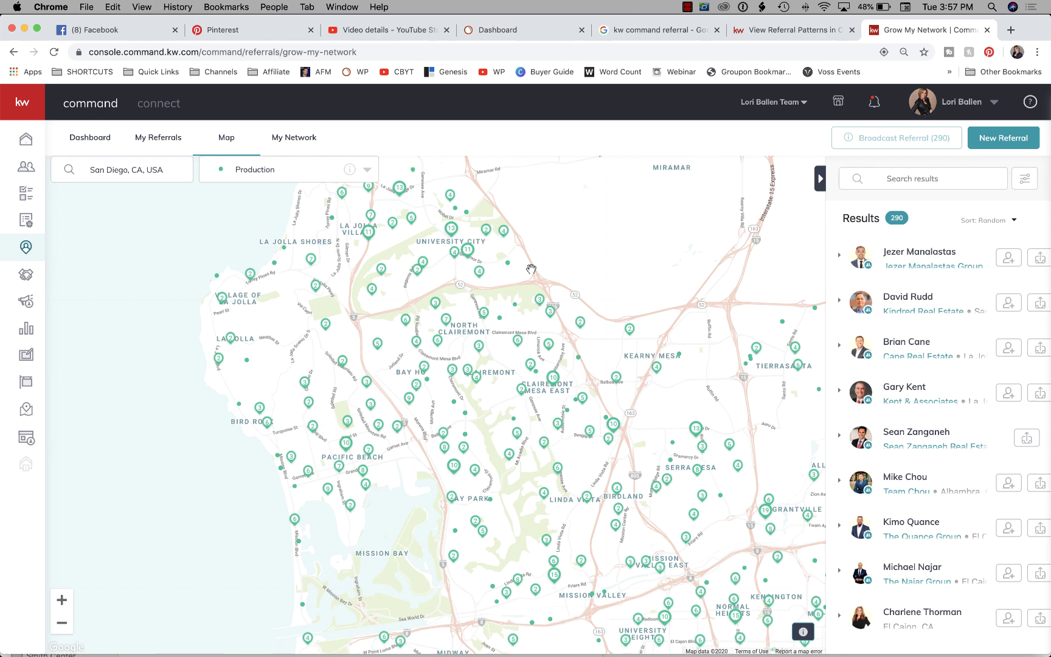
pyautogui.moveTo(610, 235); pyautogui.dragTo(559, 320)
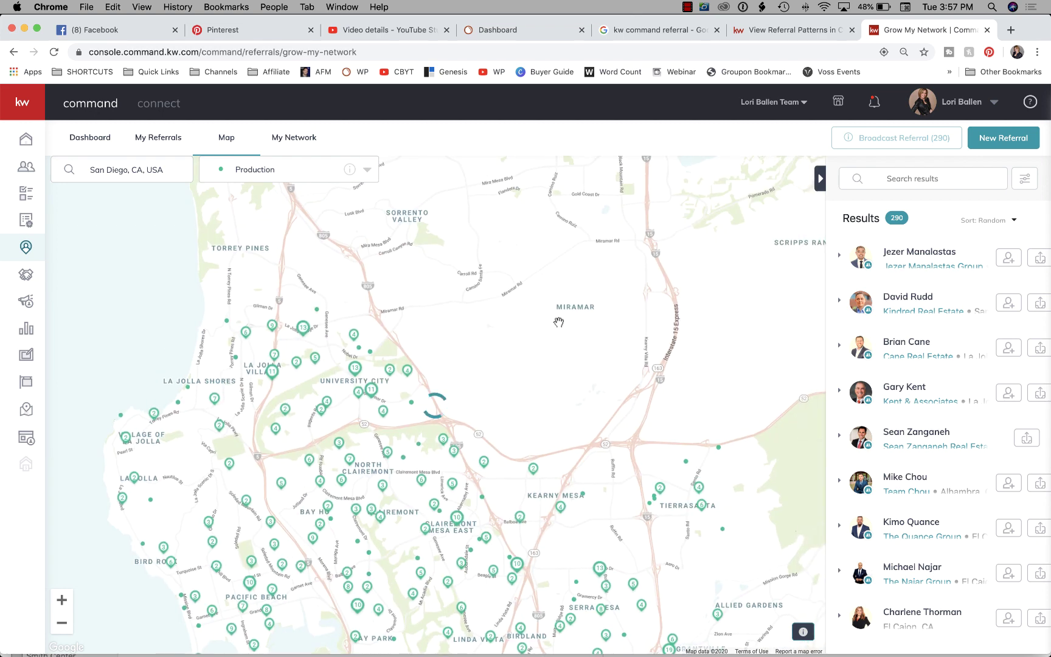
# Sort the 269 agent results by Listings Sold.
pyautogui.click(997, 223)
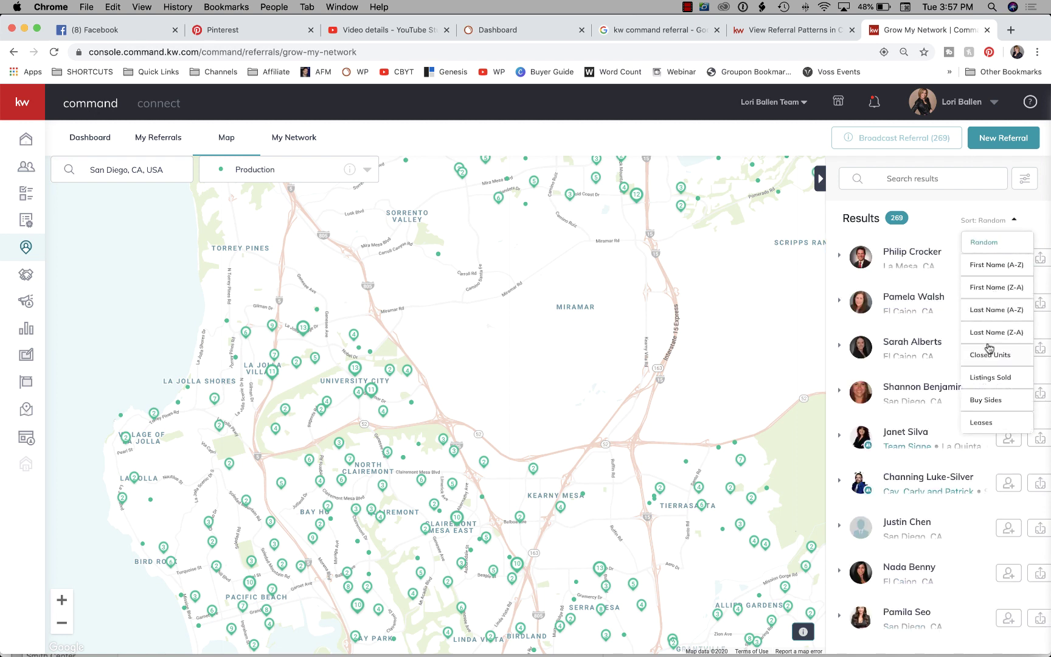
pyautogui.scroll(-1, 996, 344)
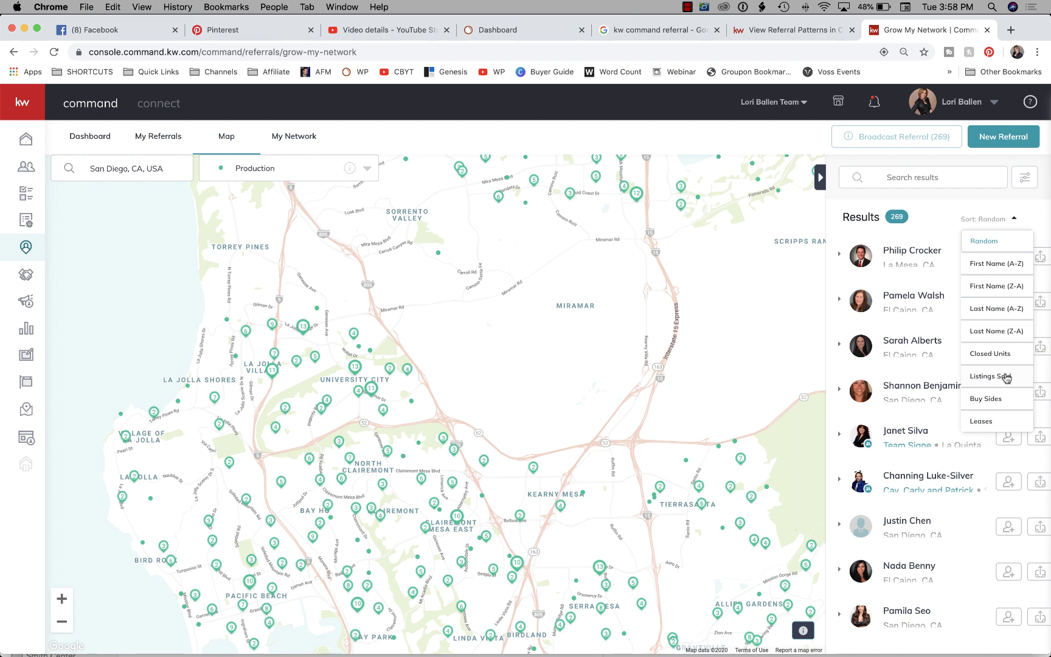
pyautogui.click(1005, 378)
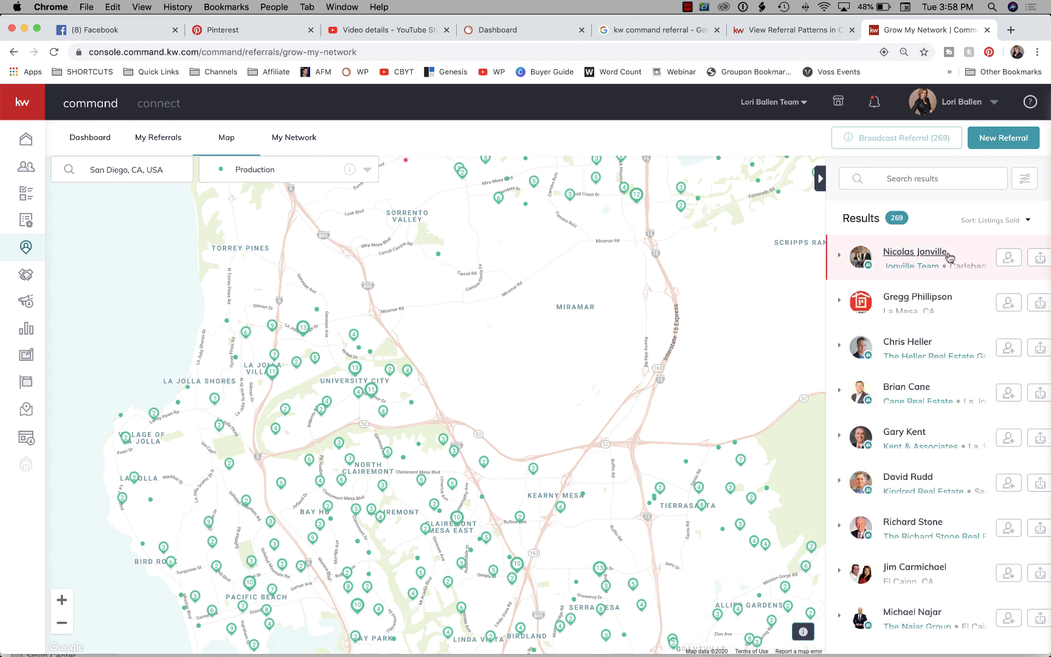
pyautogui.press('super+minus')
pyautogui.press('super+equal')
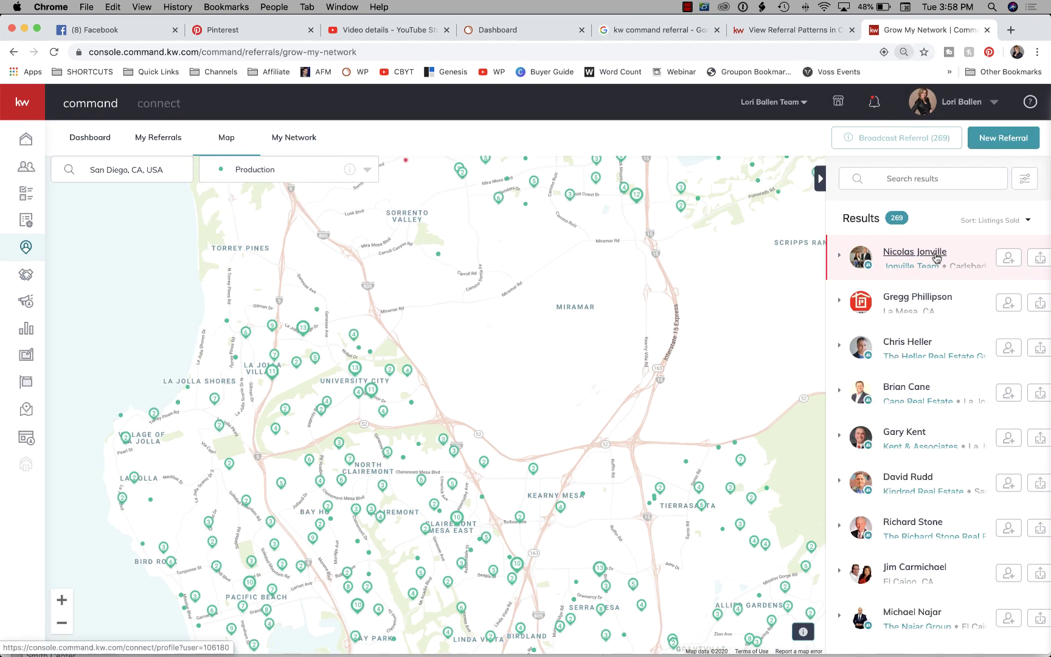
pyautogui.scroll(-1, 911, 259)
pyautogui.scroll(1, 910, 260)
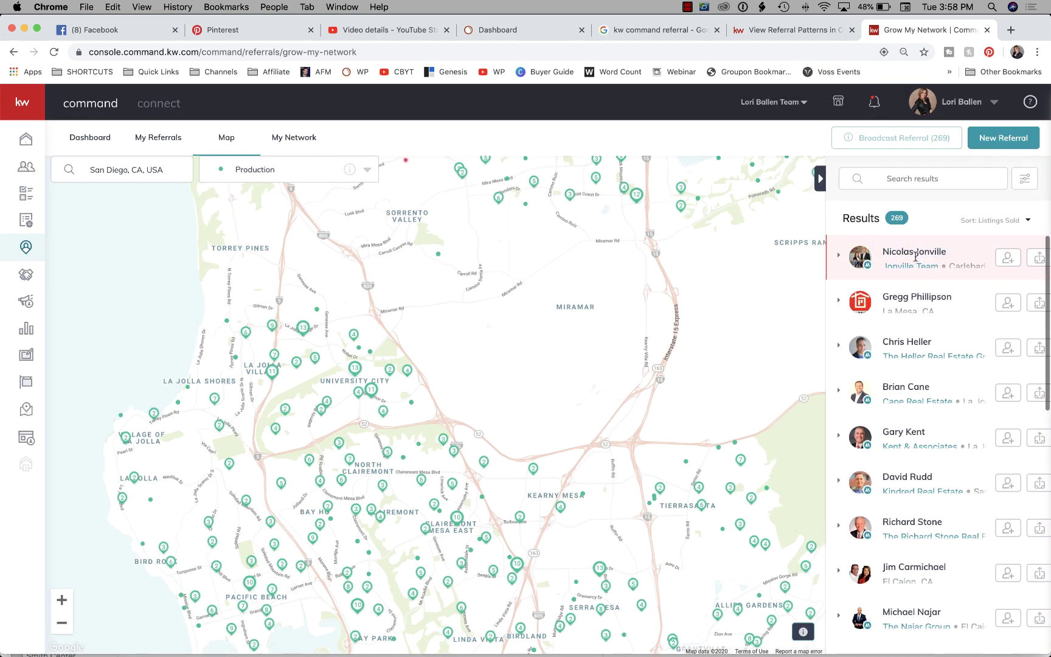
# Expand the top agent's About and Agent Stats: 172 closed units, 109 listings sold, $128.5M volume.
pyautogui.click(840, 260)
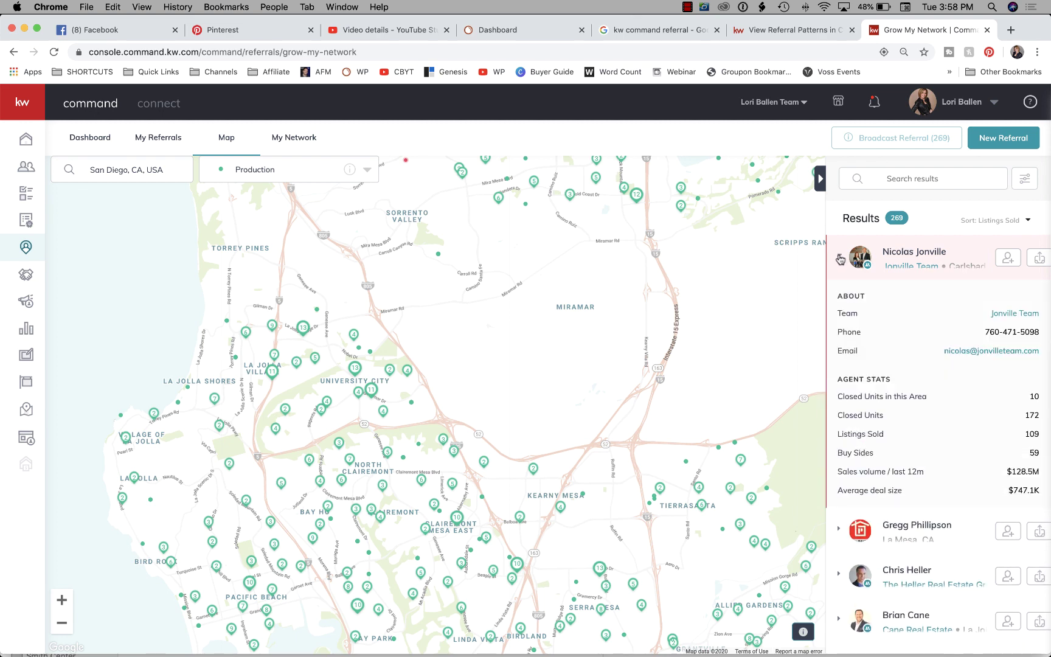
pyautogui.scroll(-1, 890, 339)
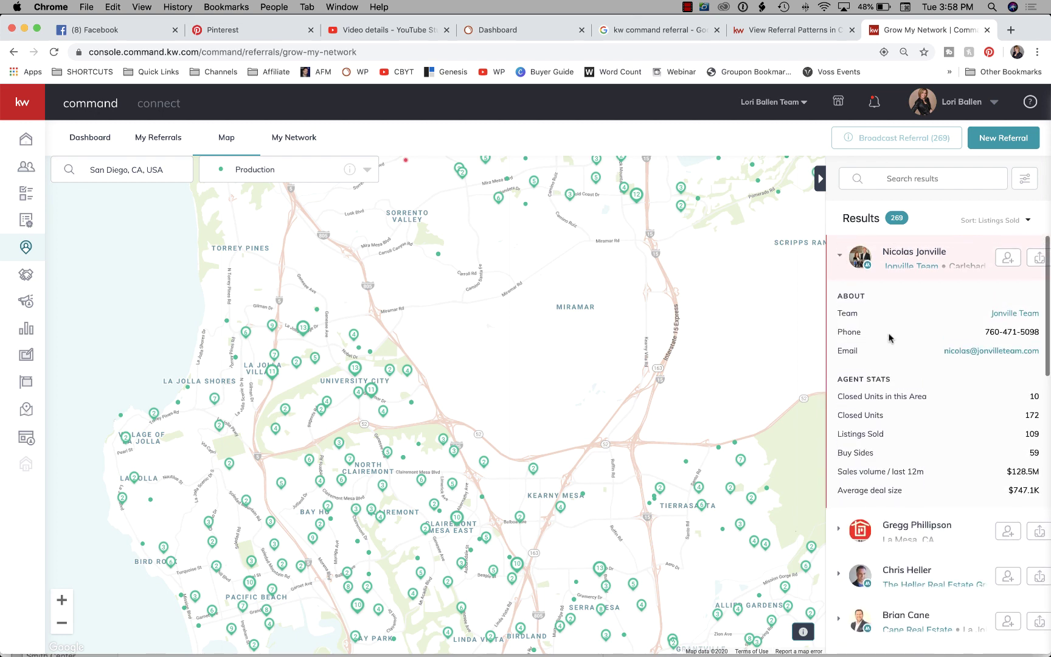
pyautogui.scroll(-1, 890, 339)
pyautogui.scroll(-1, 890, 338)
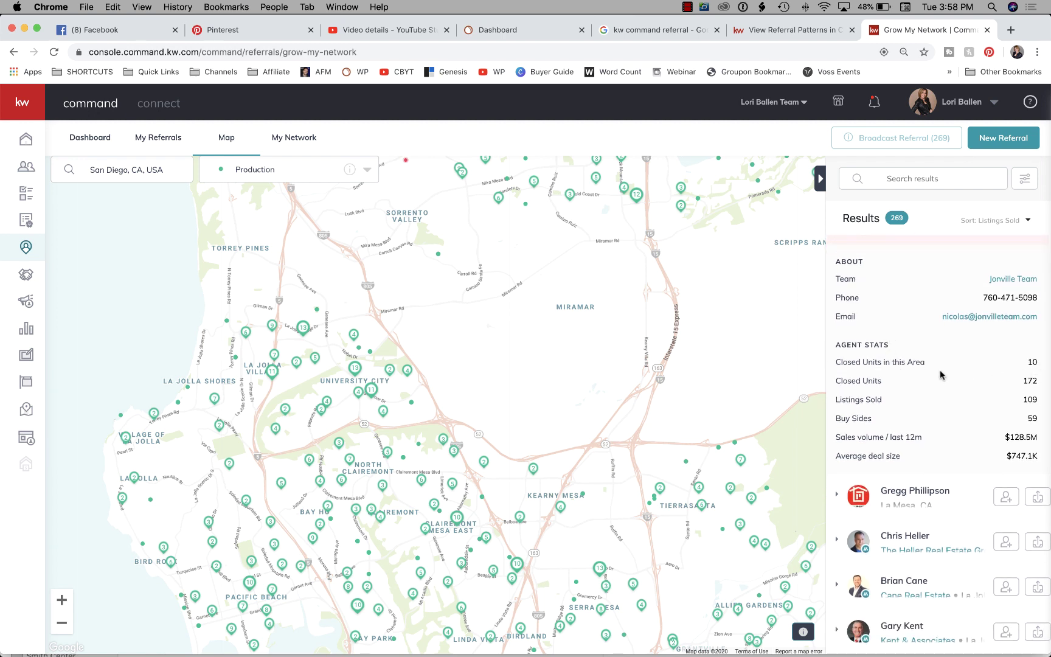
pyautogui.scroll(-1, 966, 373)
pyautogui.scroll(-1, 966, 374)
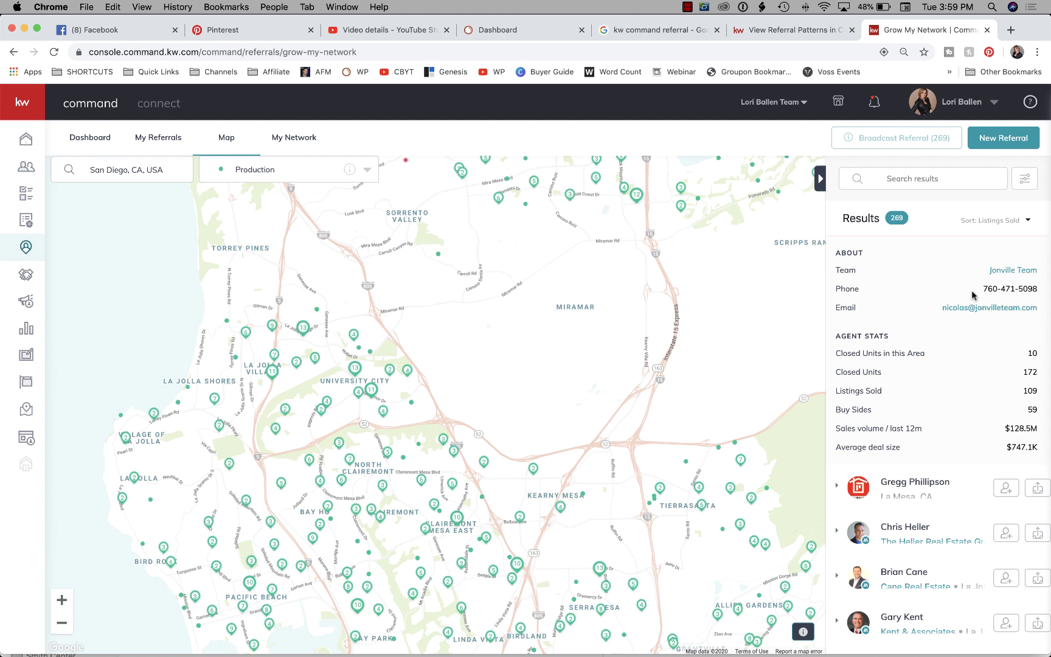
# Pan the map south to Mission Valley, raising the results to 315 agents.
pyautogui.moveTo(478, 458); pyautogui.dragTo(464, 333)
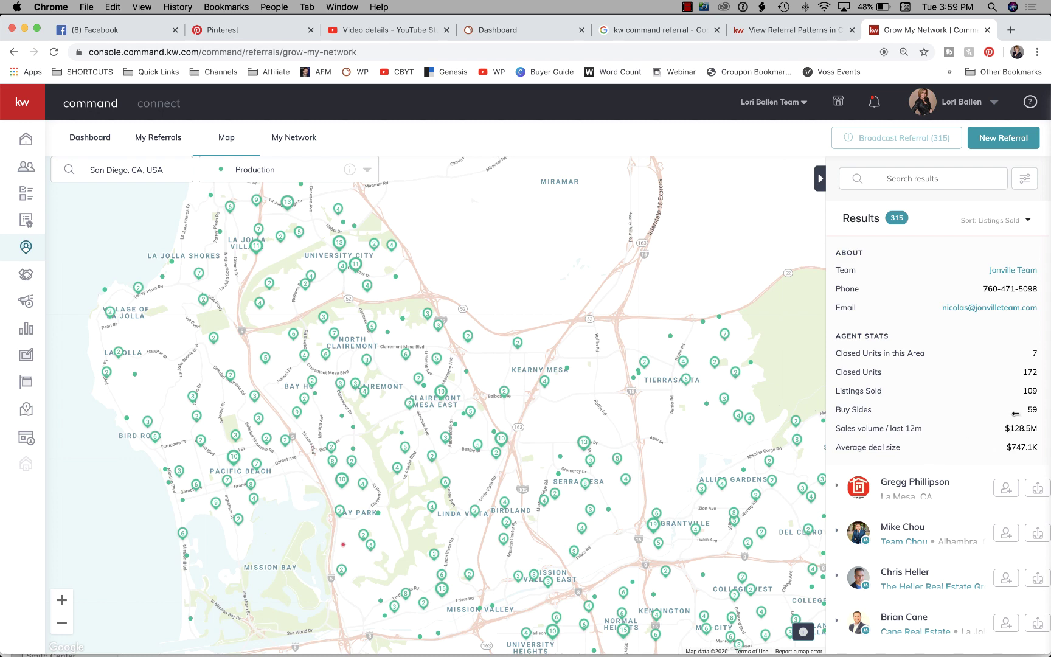
pyautogui.scroll(-2, 973, 378)
pyautogui.scroll(3, 974, 377)
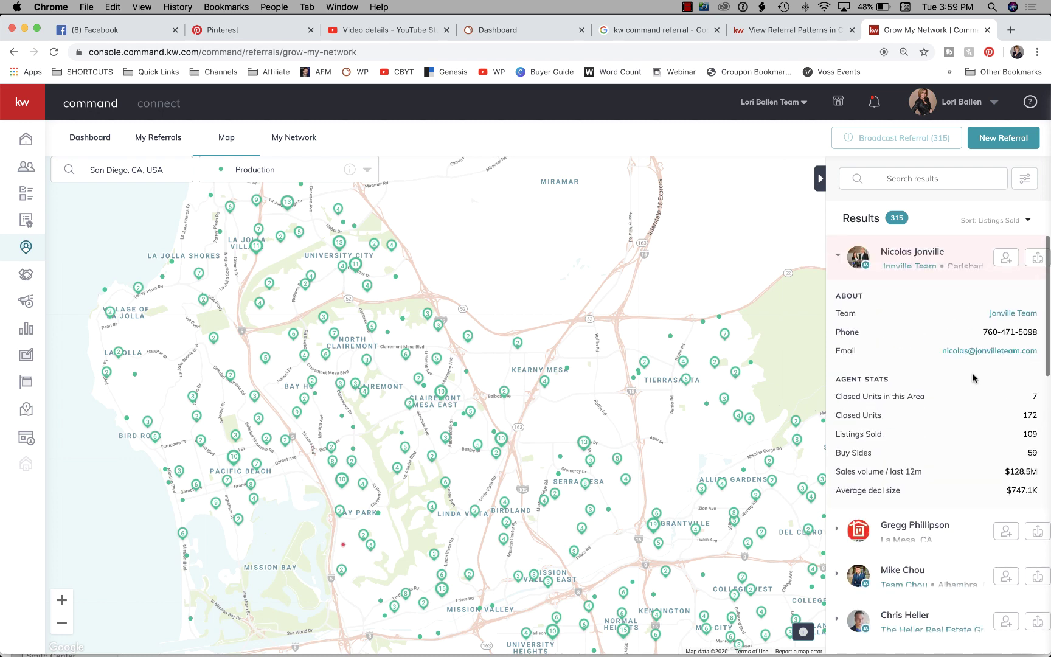
pyautogui.scroll(-2, 986, 353)
pyautogui.scroll(2, 986, 353)
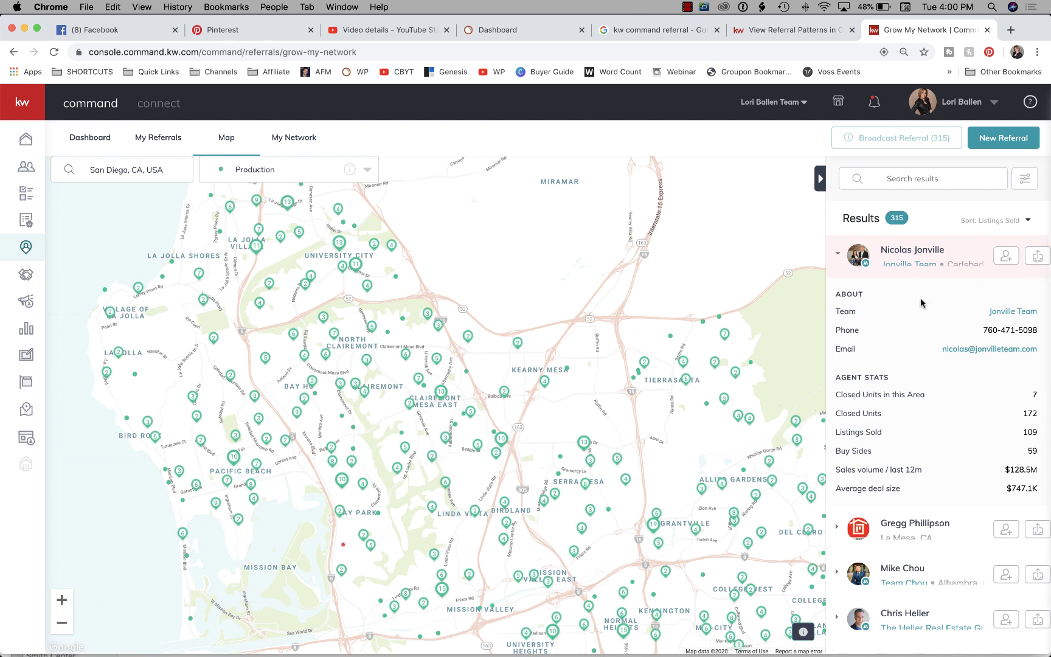
pyautogui.scroll(-1, 916, 373)
pyautogui.scroll(1, 915, 373)
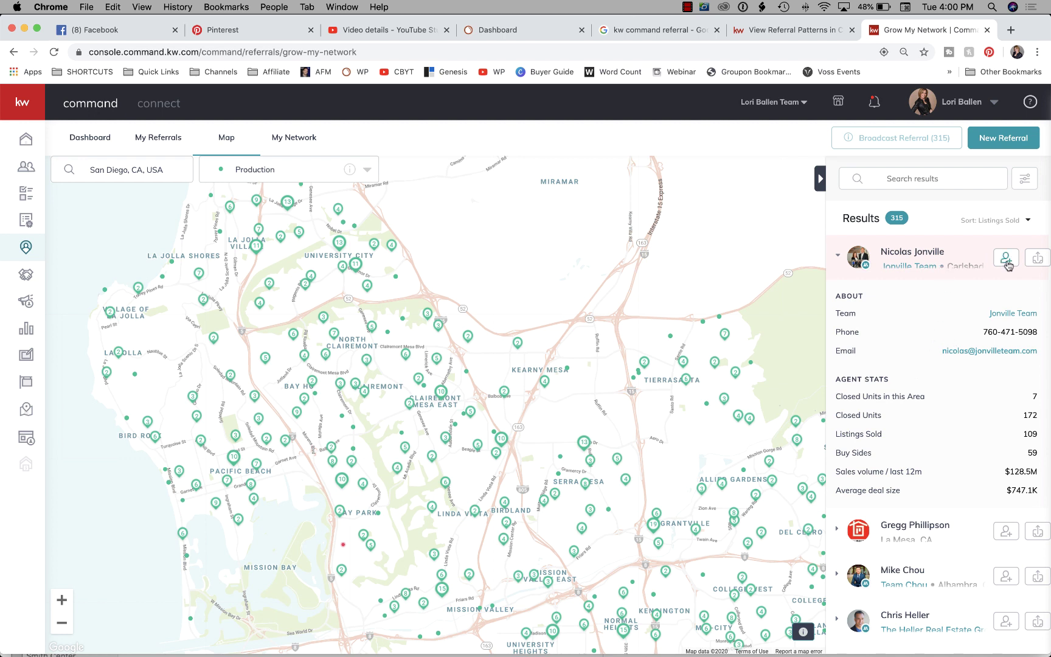
pyautogui.click(1006, 261)
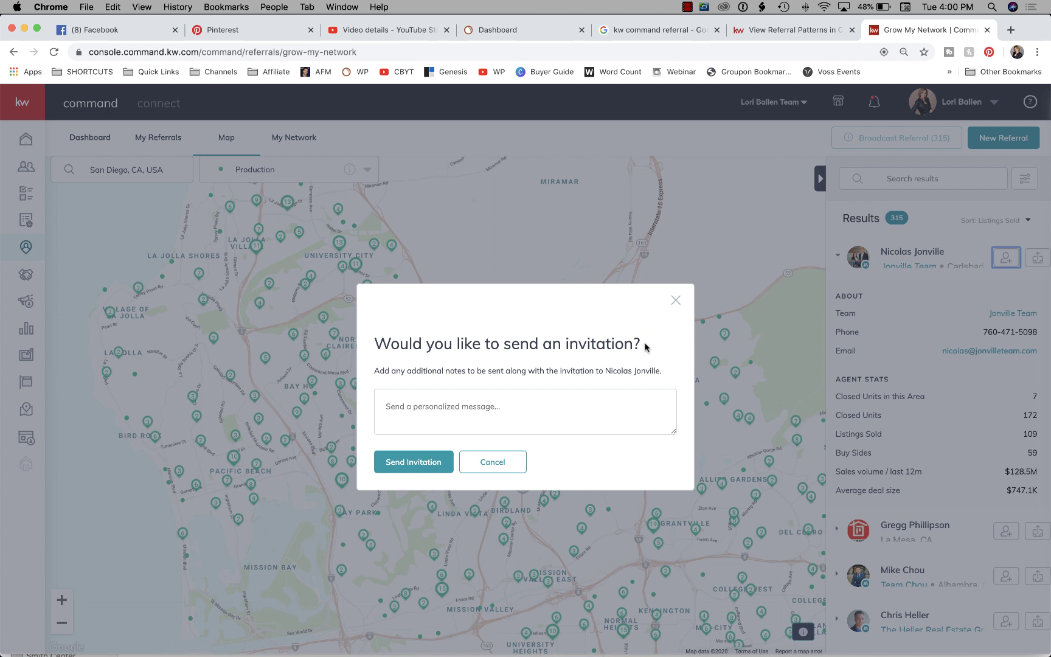
pyautogui.click(474, 411)
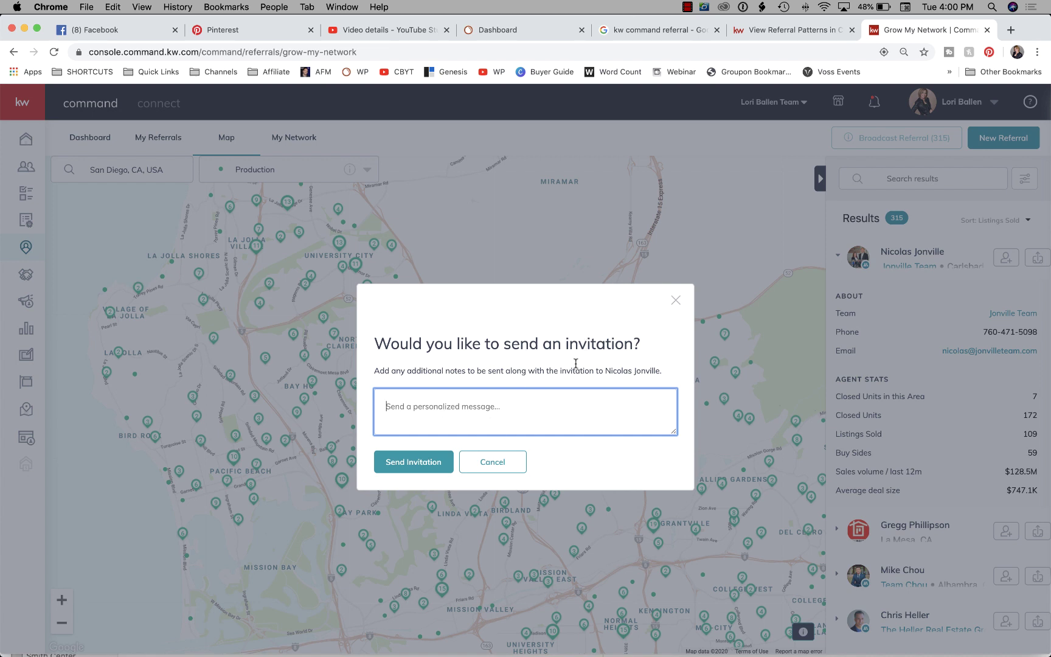
pyautogui.click(509, 464)
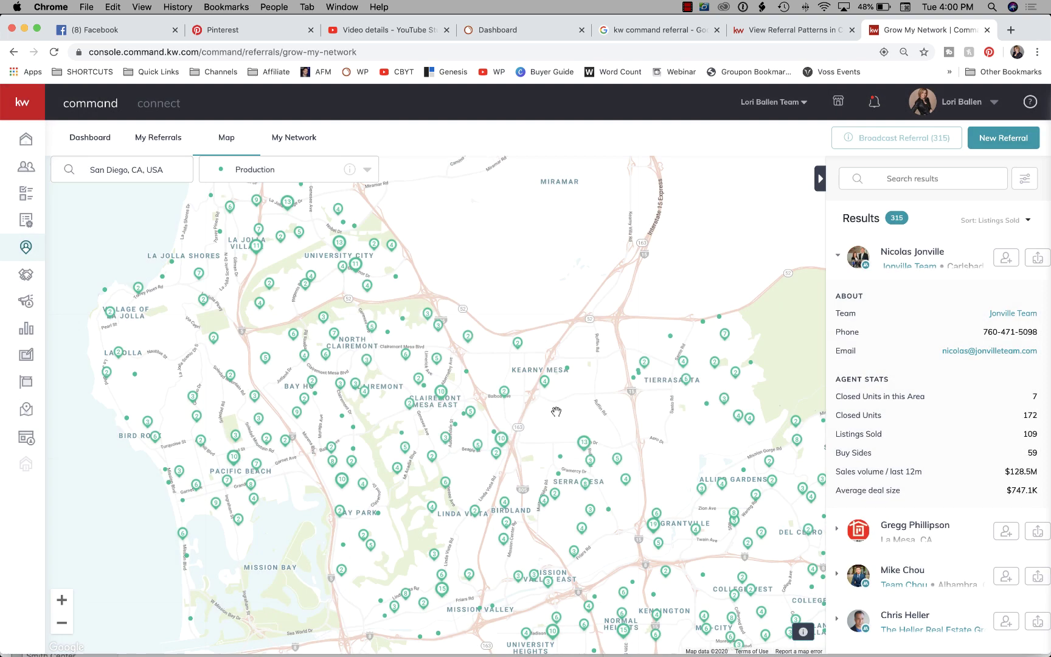
# Open a Referral Request to the top San Diego agent, defaulting to Buyer, 25% fee, 24-hour deadline.
pyautogui.click(1038, 262)
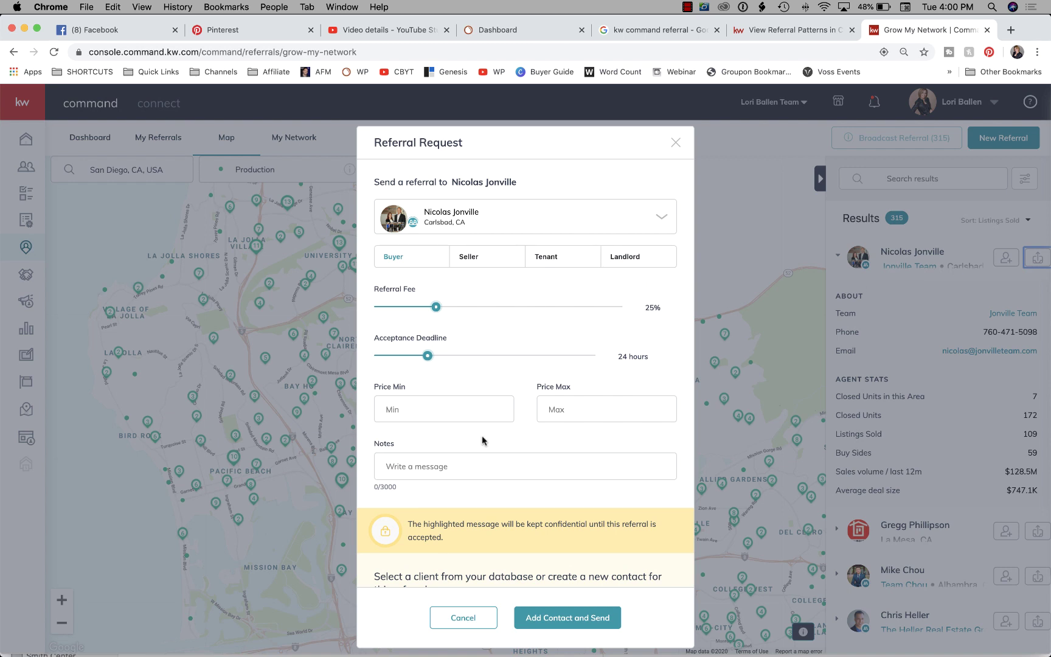
pyautogui.scroll(-5, 482, 441)
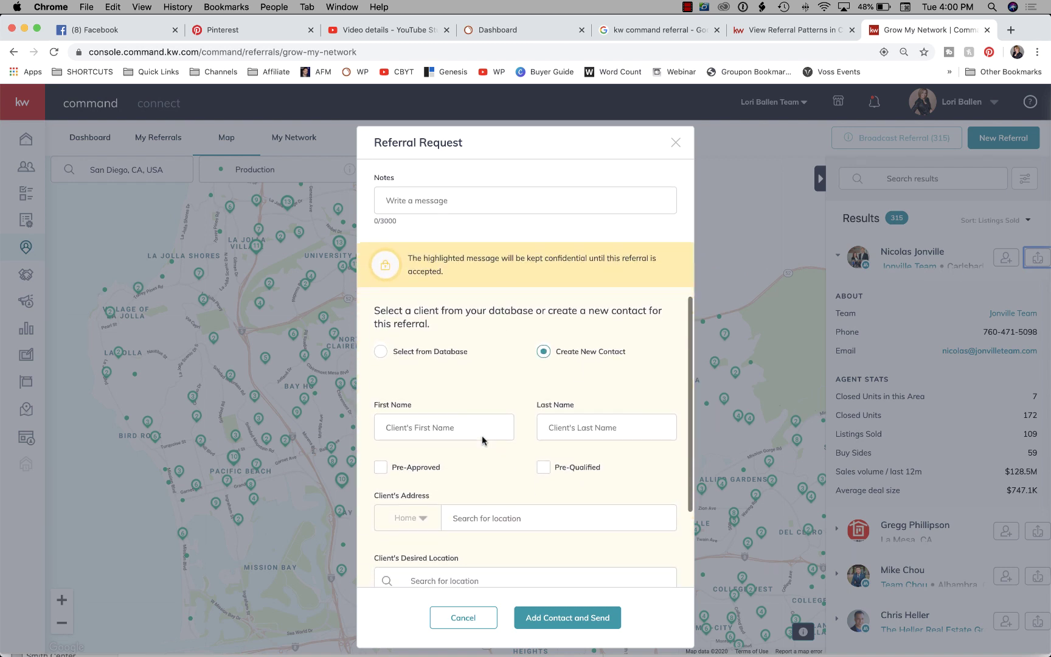
pyautogui.scroll(-2, 483, 438)
pyautogui.scroll(8, 483, 436)
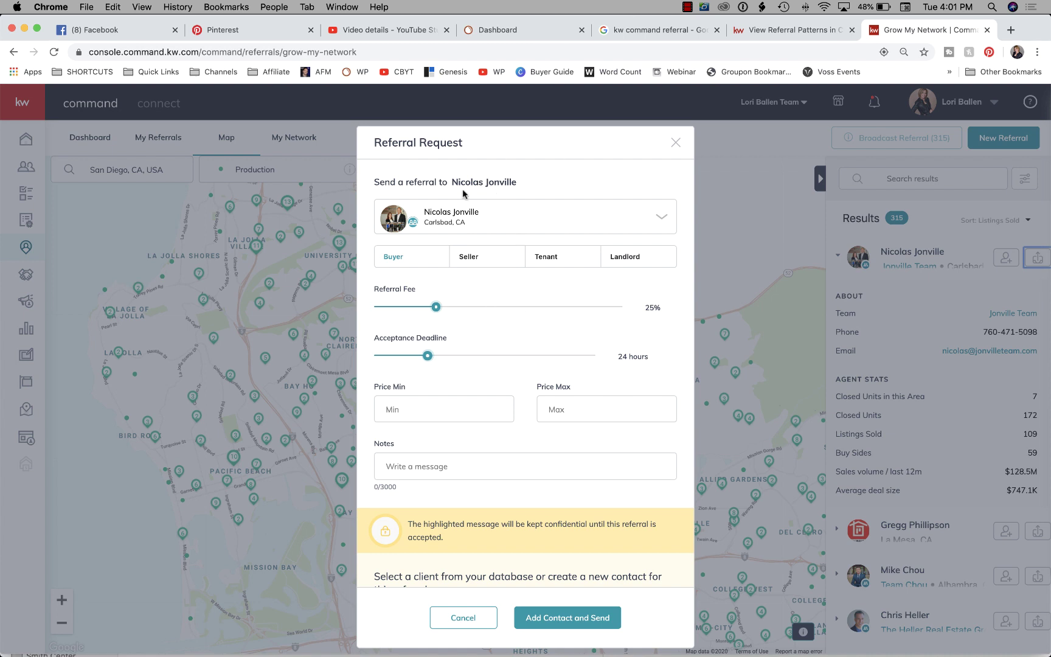
# Switch the referral to Seller, lower the fee percentage and lengthen the acceptance deadline.
pyautogui.click(487, 265)
pyautogui.moveTo(436, 307); pyautogui.dragTo(482, 332)
pyautogui.scroll(-2, 453, 358)
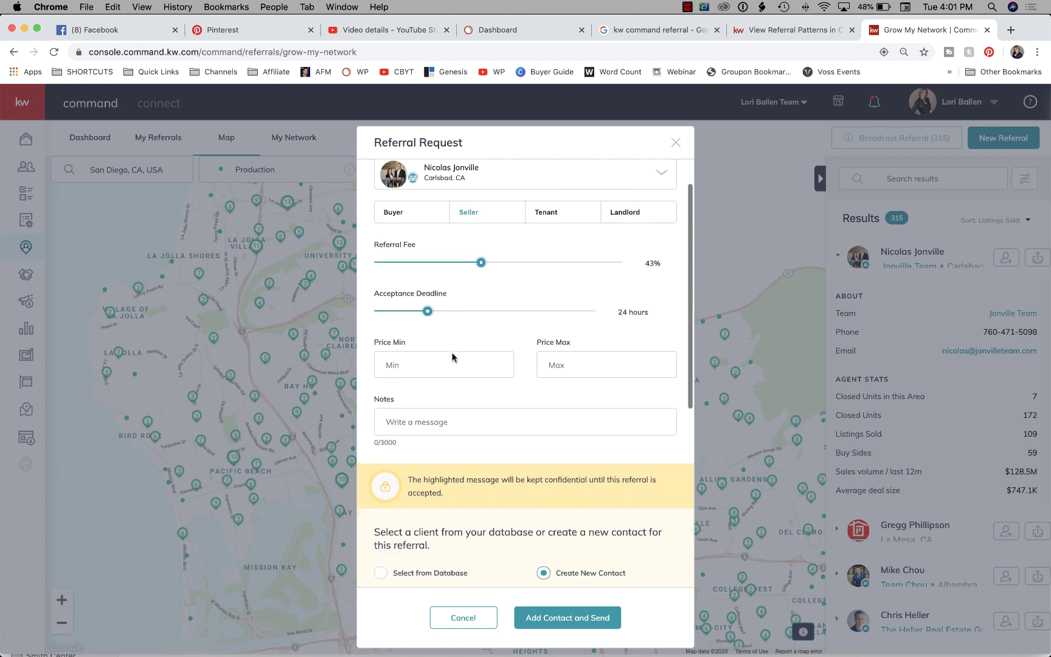
pyautogui.moveTo(427, 301); pyautogui.dragTo(483, 302)
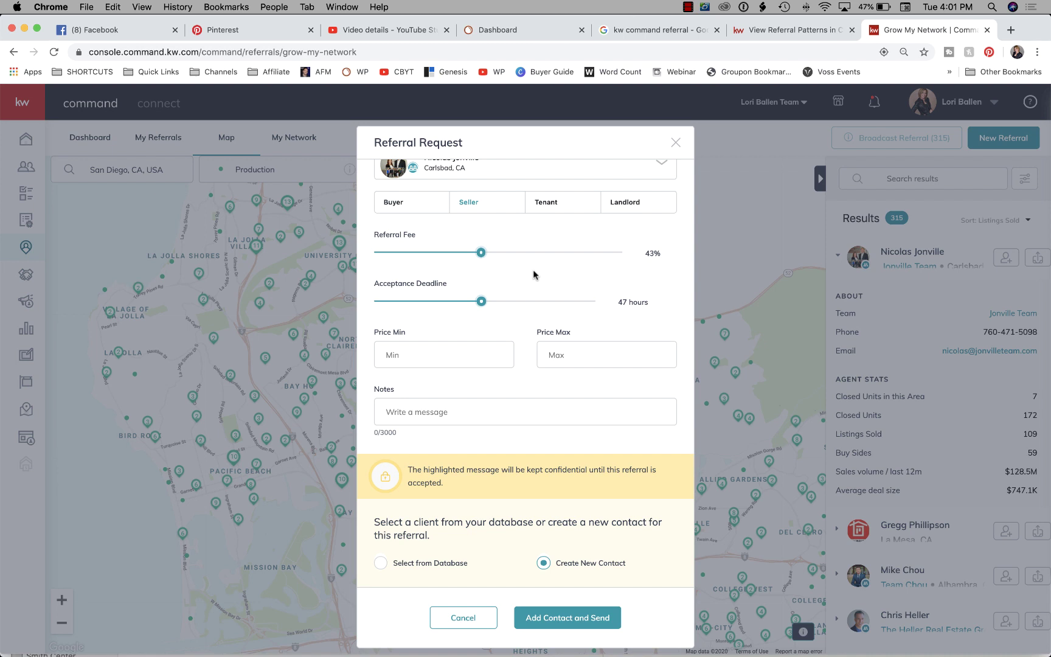
pyautogui.scroll(1, 534, 272)
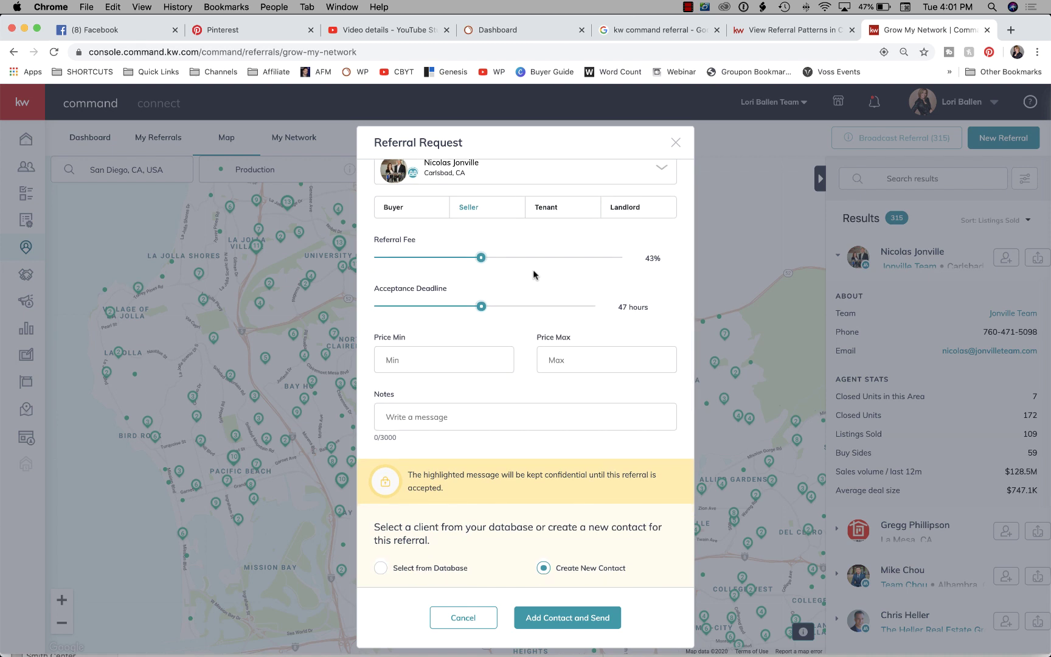
pyautogui.scroll(-2, 534, 272)
# Visit the minimum and maximum price and notes fields, then close the form without sending.
pyautogui.click(426, 342)
pyautogui.click(568, 342)
pyautogui.scroll(-5, 570, 343)
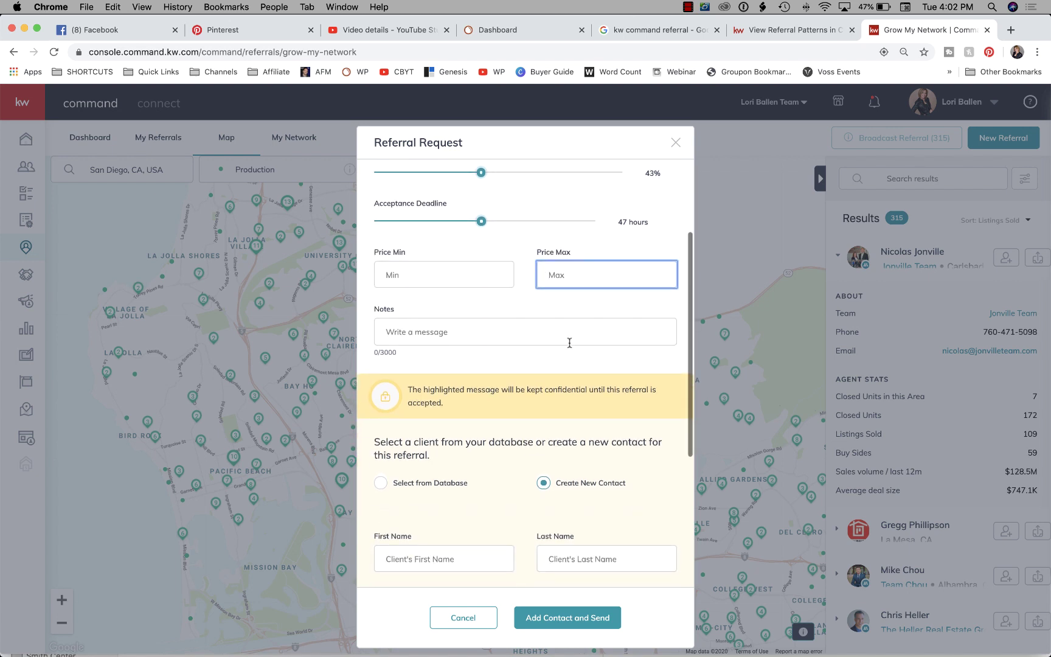
pyautogui.scroll(-1, 570, 343)
pyautogui.click(451, 324)
pyautogui.scroll(-10, 451, 324)
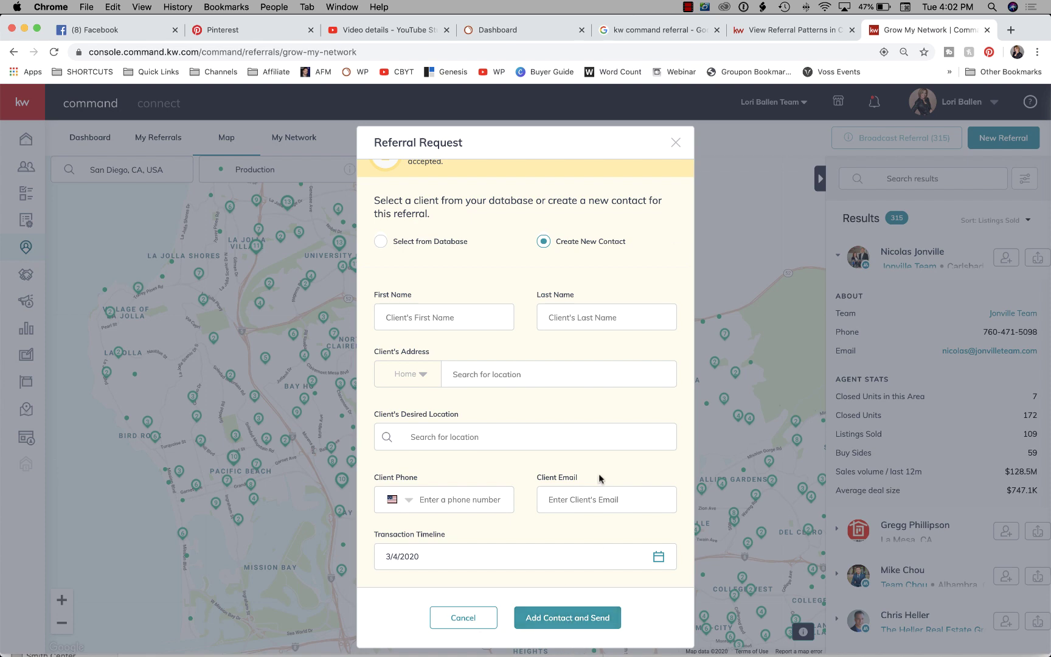
pyautogui.click(676, 144)
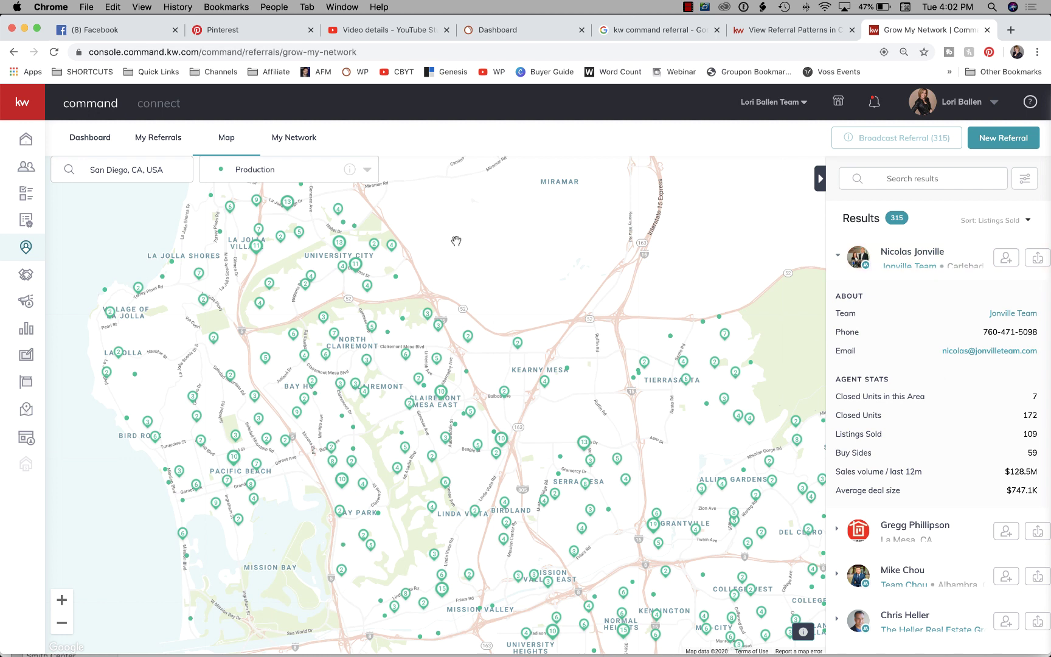
# Replace the map location with Ely, NV, USA.
pyautogui.moveTo(177, 179); pyautogui.dragTo(79, 167)
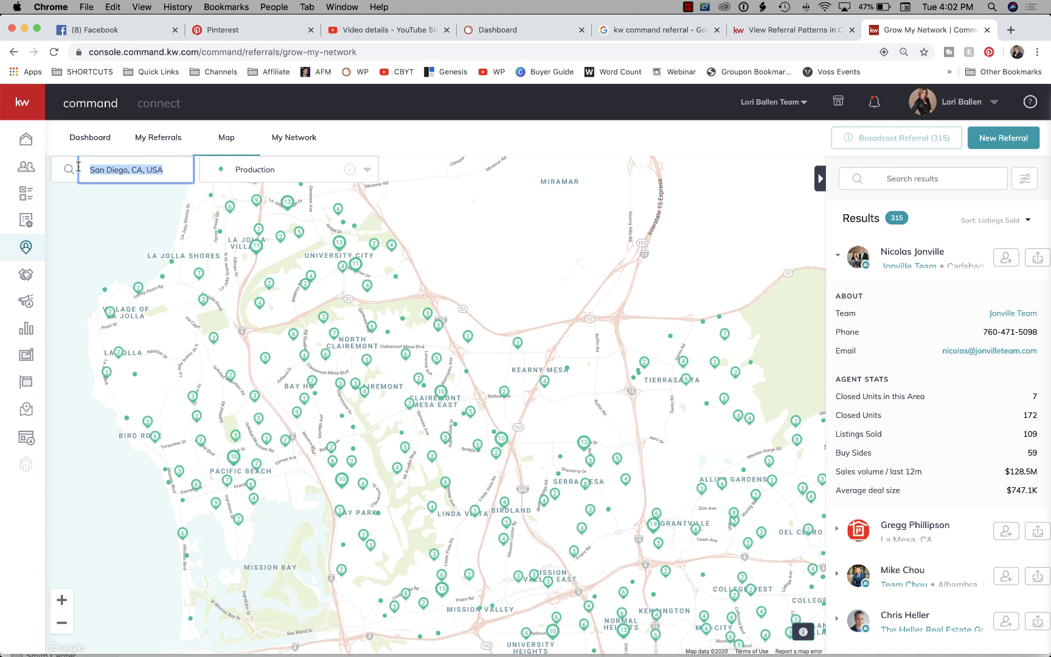
pyautogui.write('ely')
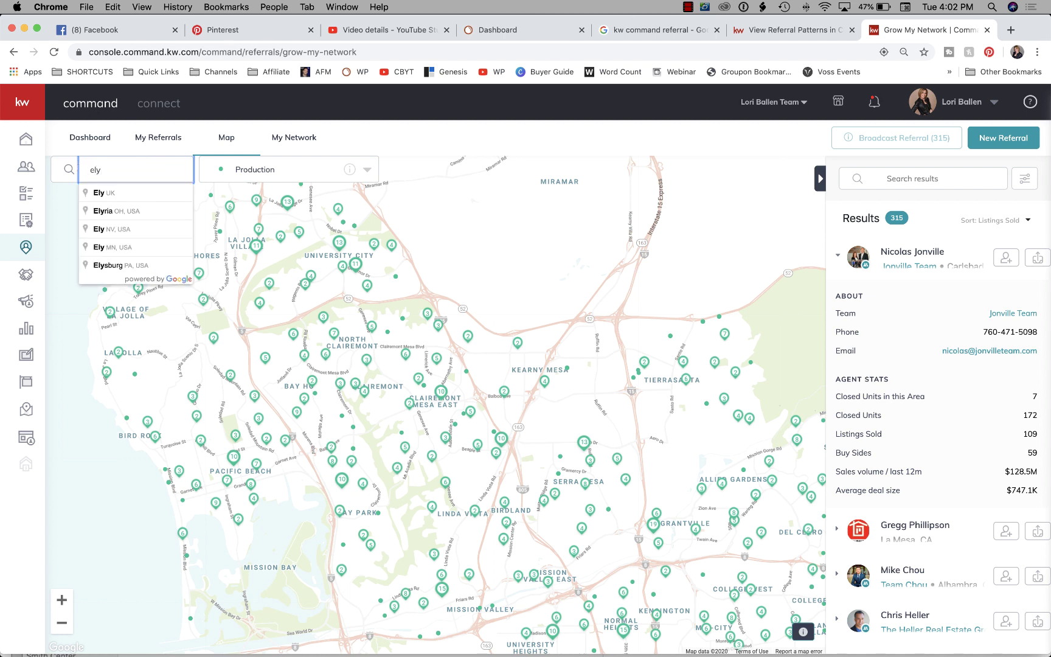
pyautogui.click(108, 229)
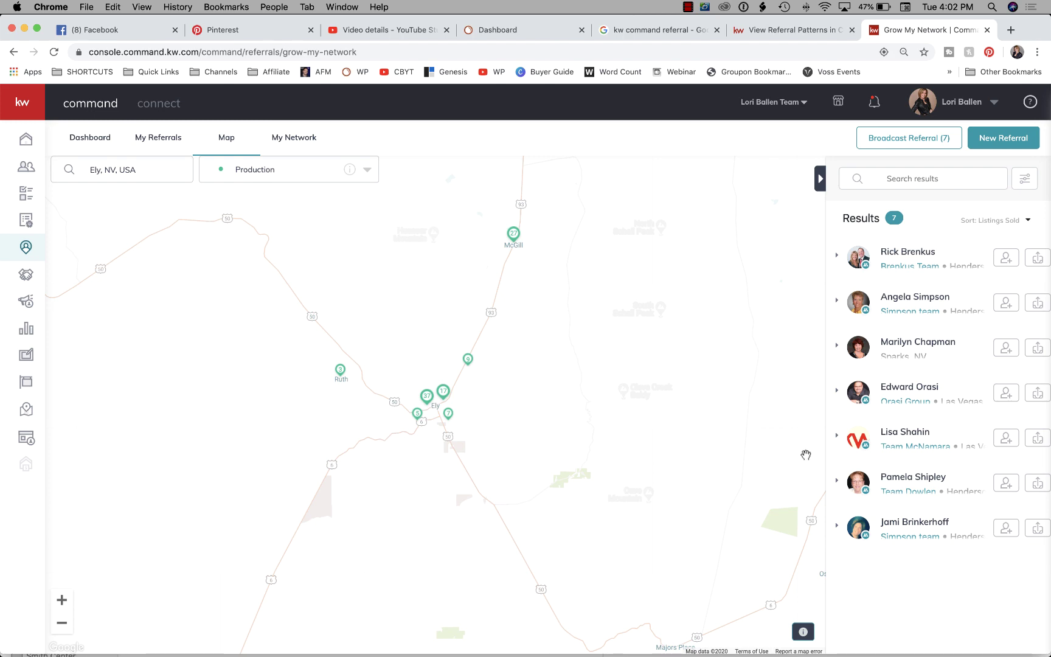
# Zoom the map out two levels and centre it on Idaho and Wyoming.
pyautogui.scroll(-1, 590, 339)
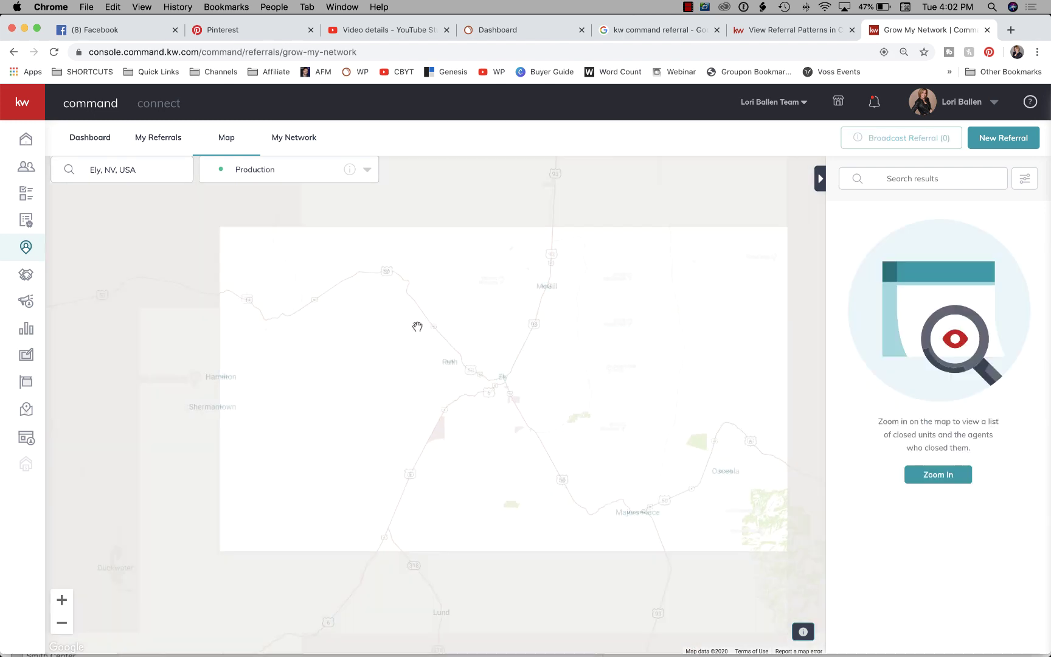
pyautogui.click(66, 629)
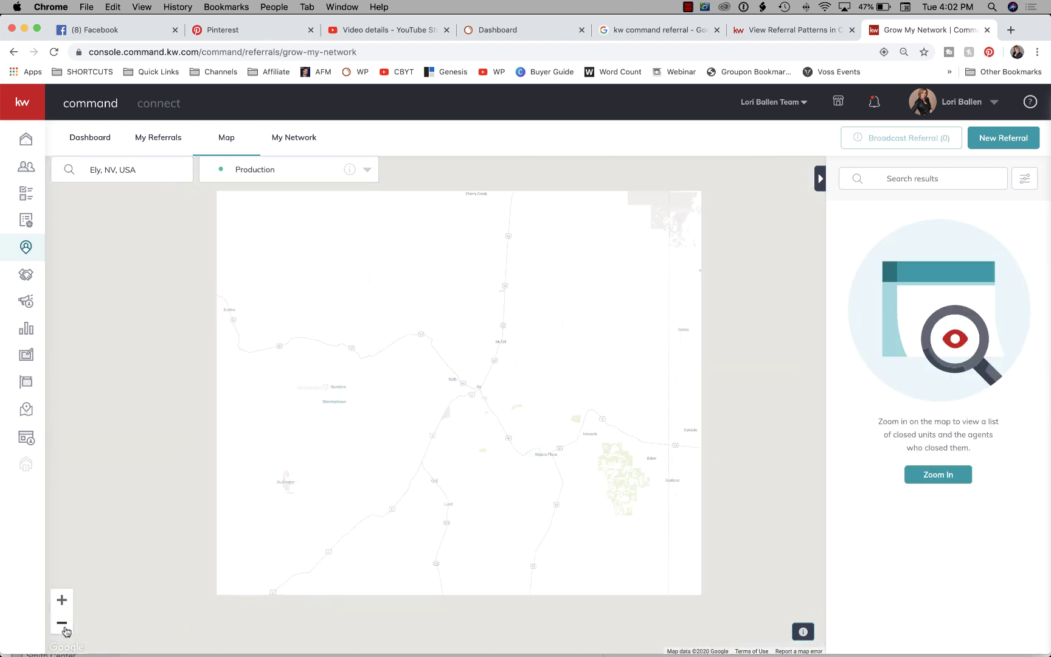
pyautogui.click(63, 626)
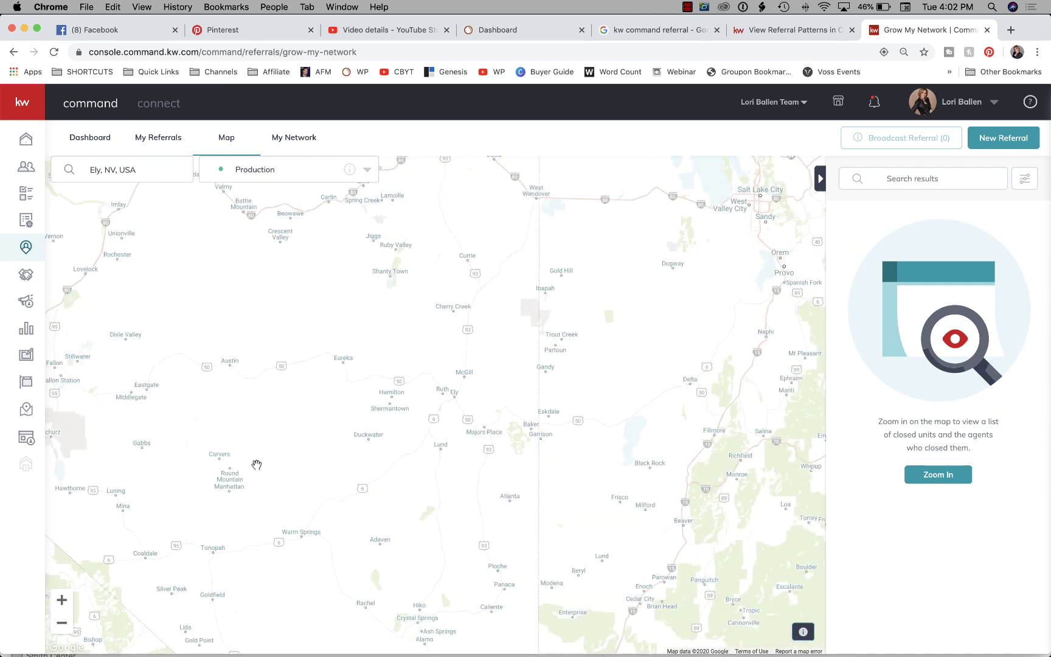
pyautogui.scroll(1, 256, 466)
pyautogui.scroll(-2, 257, 467)
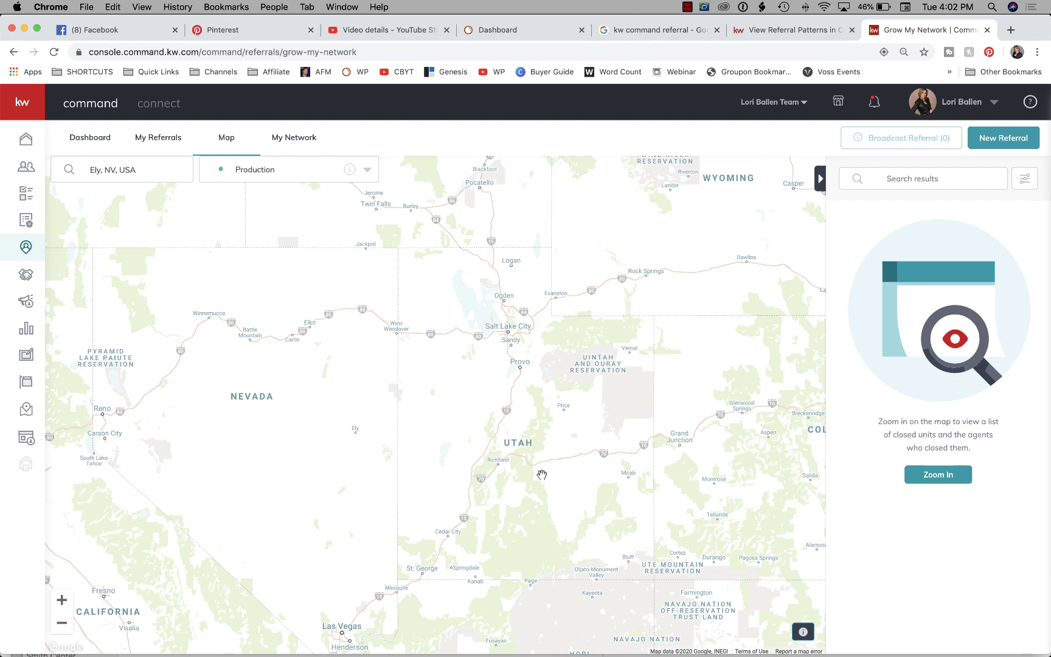
pyautogui.moveTo(667, 227); pyautogui.dragTo(584, 493)
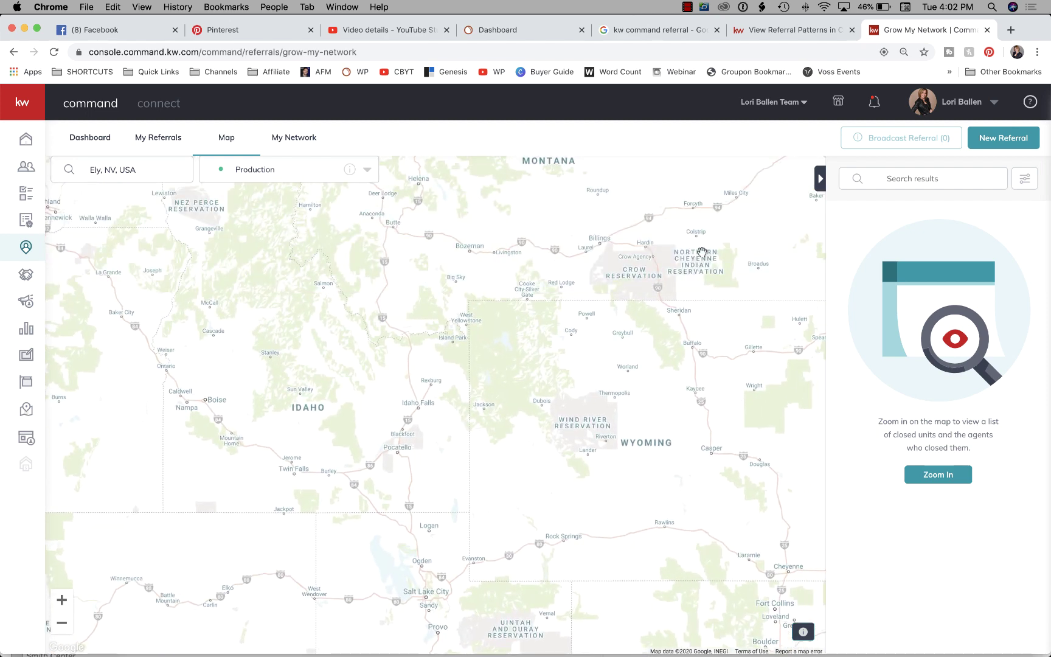
pyautogui.moveTo(418, 387); pyautogui.dragTo(514, 469)
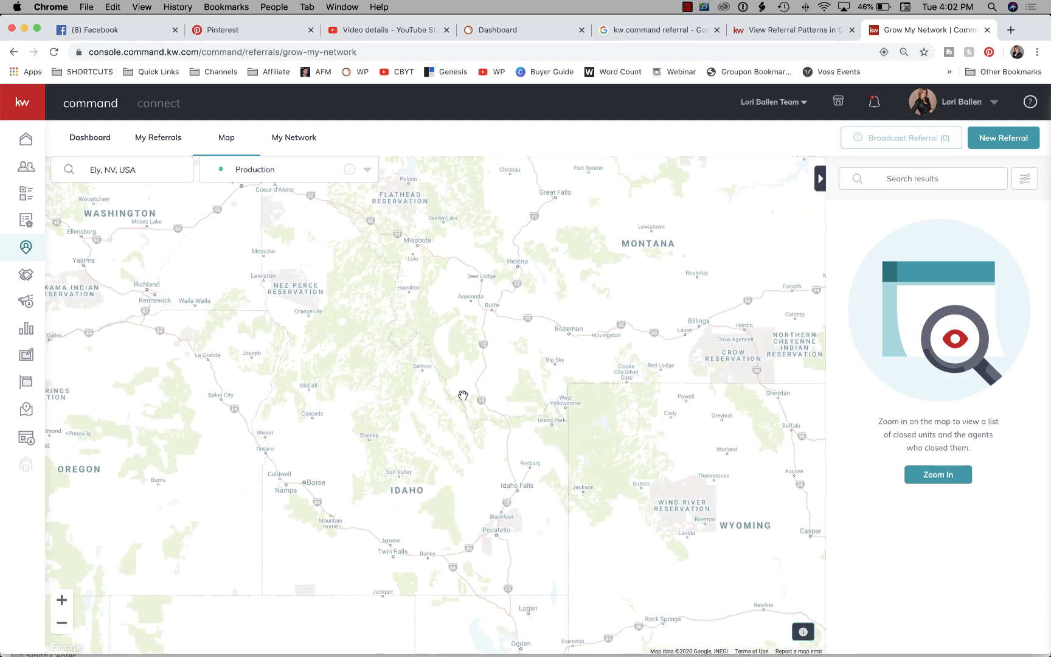
pyautogui.moveTo(465, 399); pyautogui.dragTo(453, 295)
# Google 'how far is las vegas from ely nv' in a new tab: 3 h 47 min, 244.1 mi.
pyautogui.click(1011, 30)
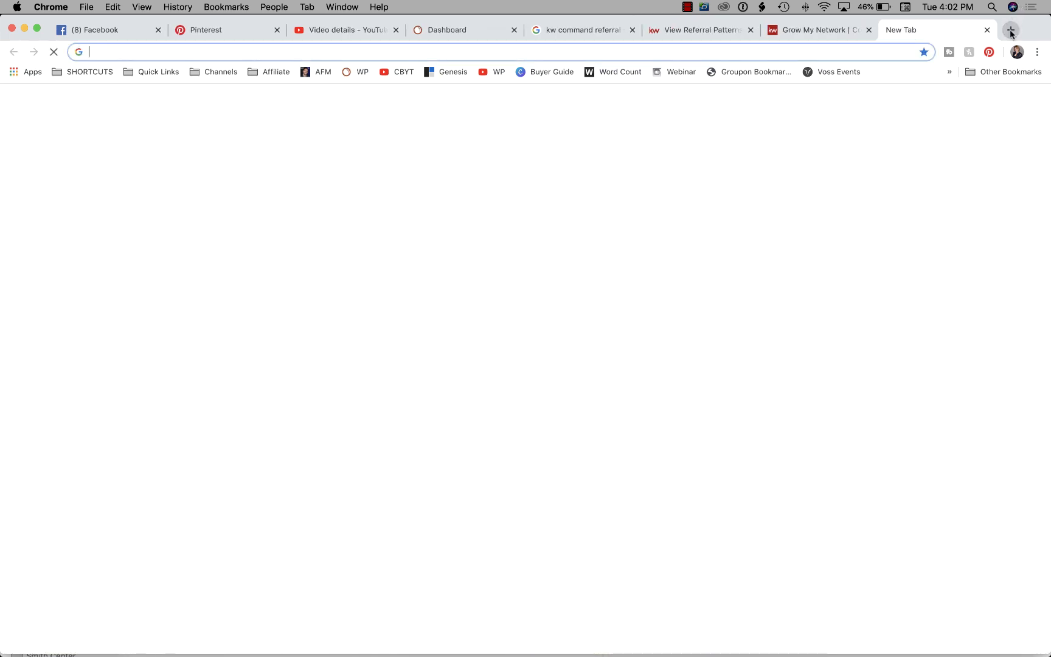
pyautogui.write('how far is las ve')
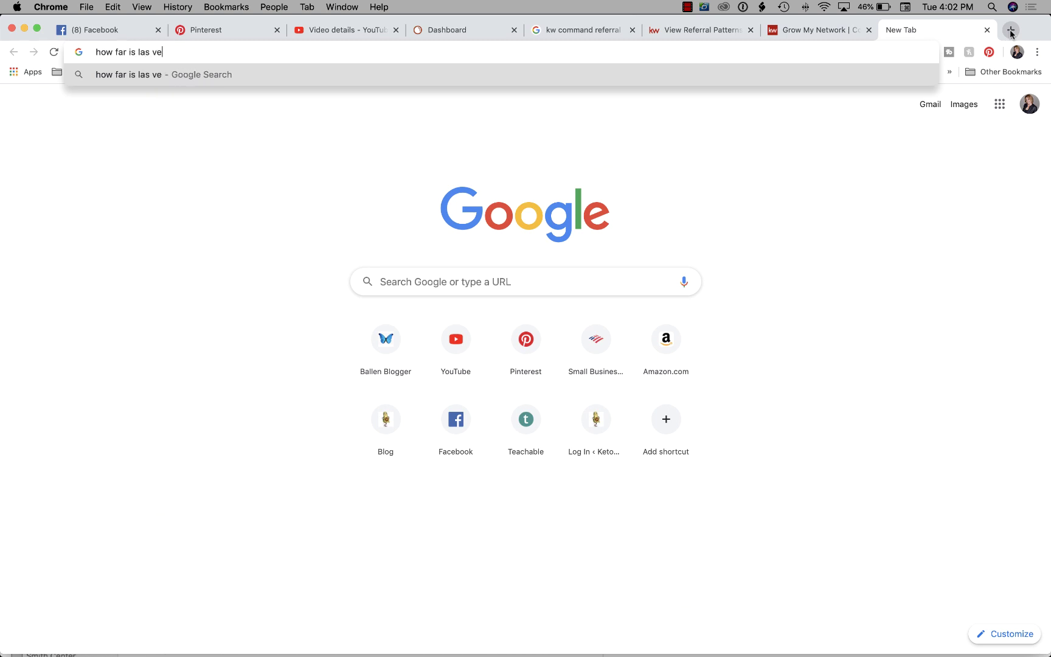
pyautogui.write('gas from ely nv')
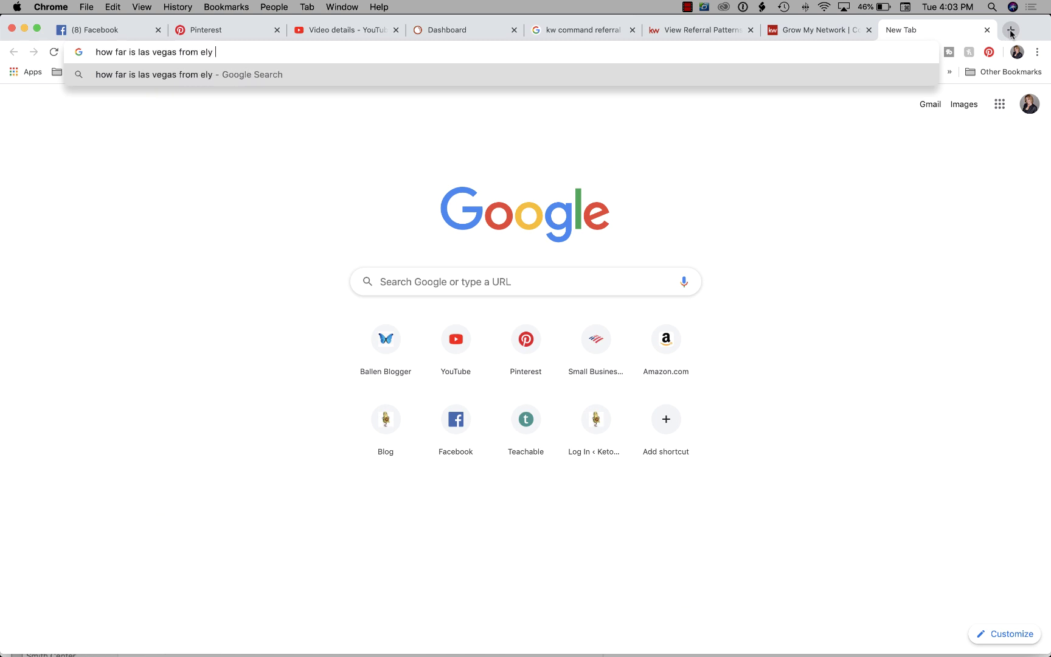
pyautogui.press('Return')
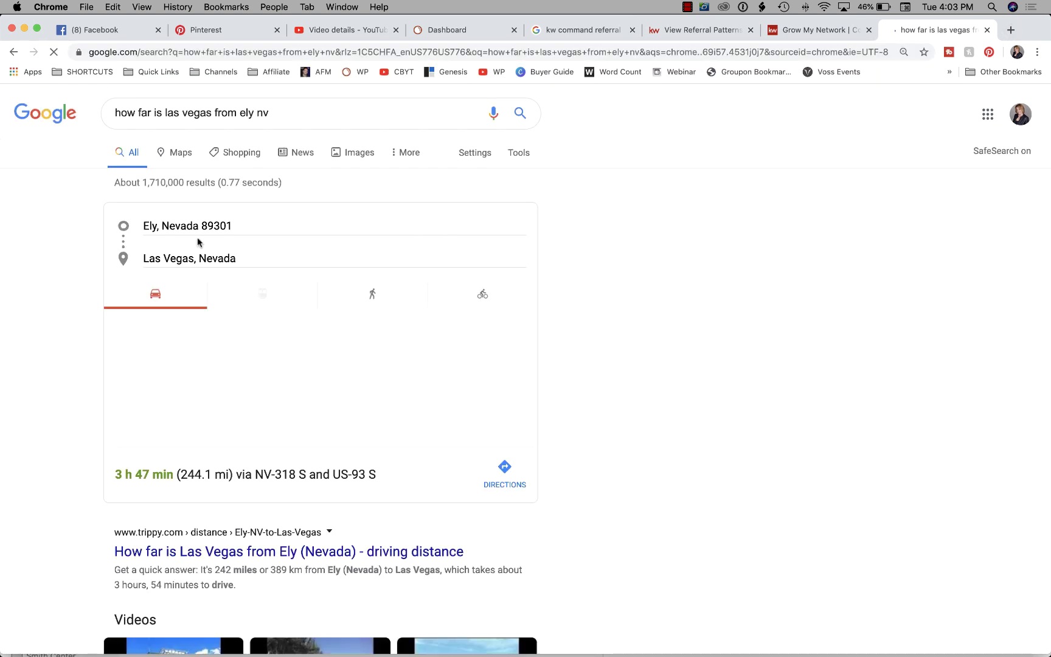
pyautogui.scroll(-1, 200, 412)
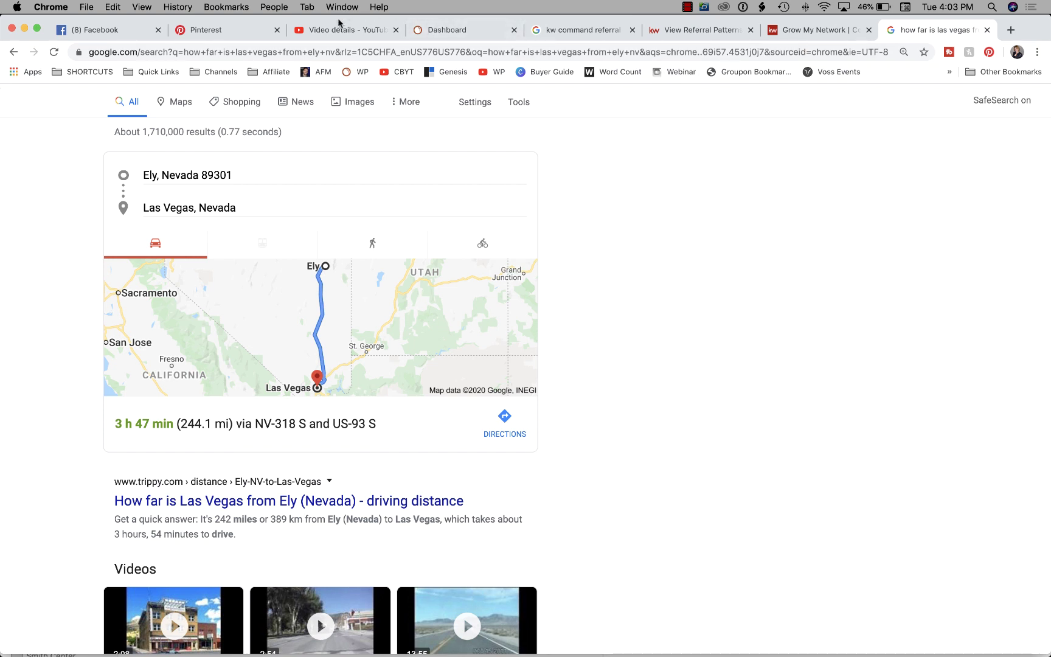
pyautogui.click(697, 33)
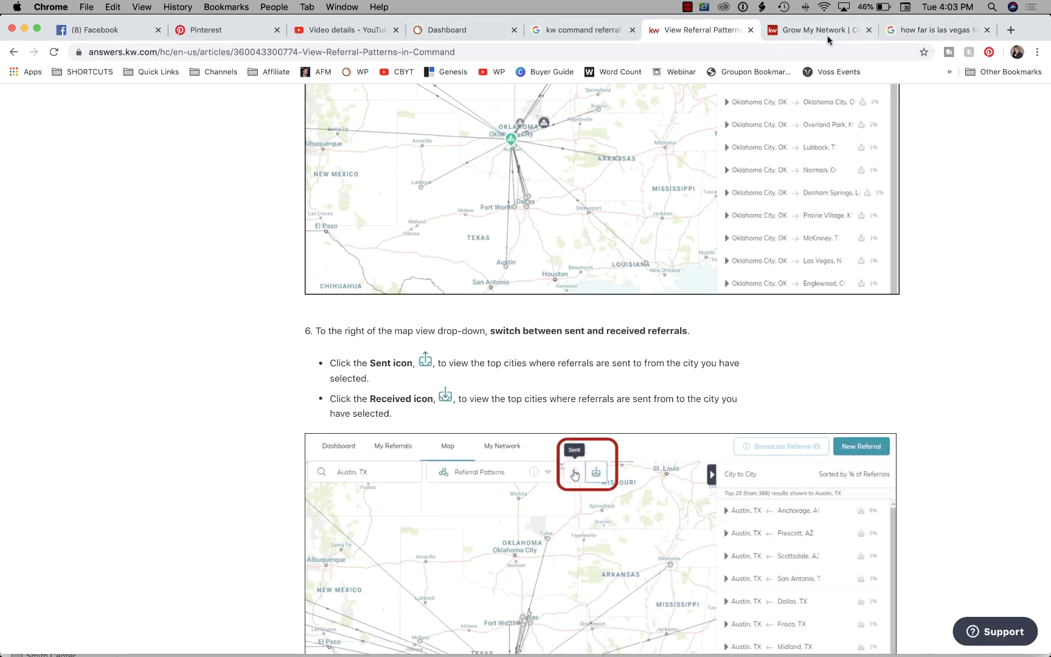
# Return to the Grow My Network map and select the Ely, NV, USA location text.
pyautogui.click(829, 30)
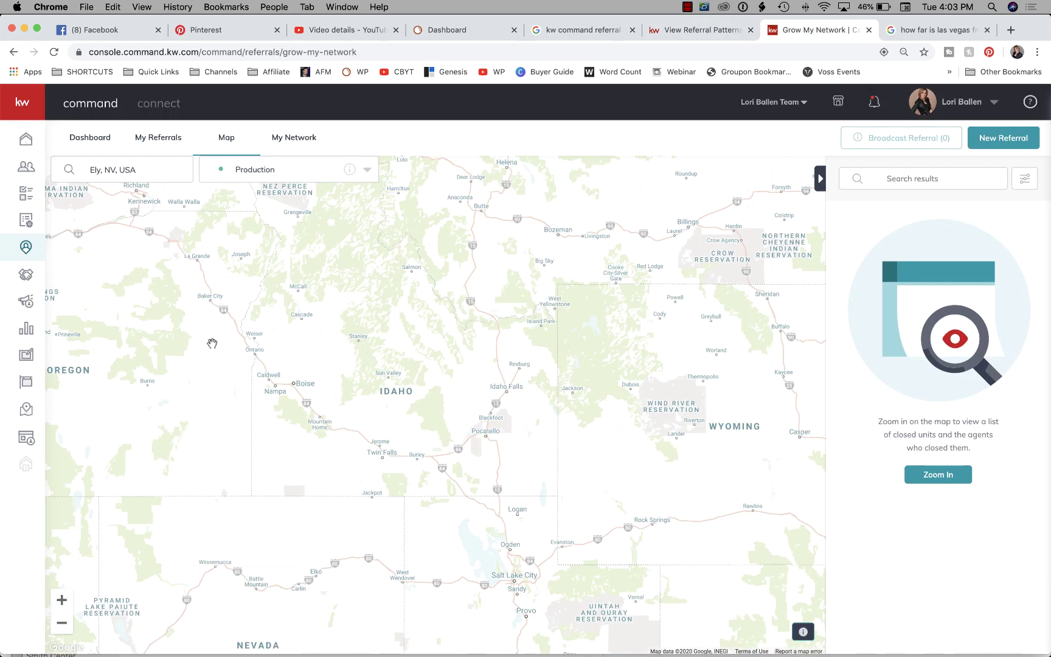
pyautogui.click(158, 172)
pyautogui.moveTo(152, 171); pyautogui.dragTo(78, 171)
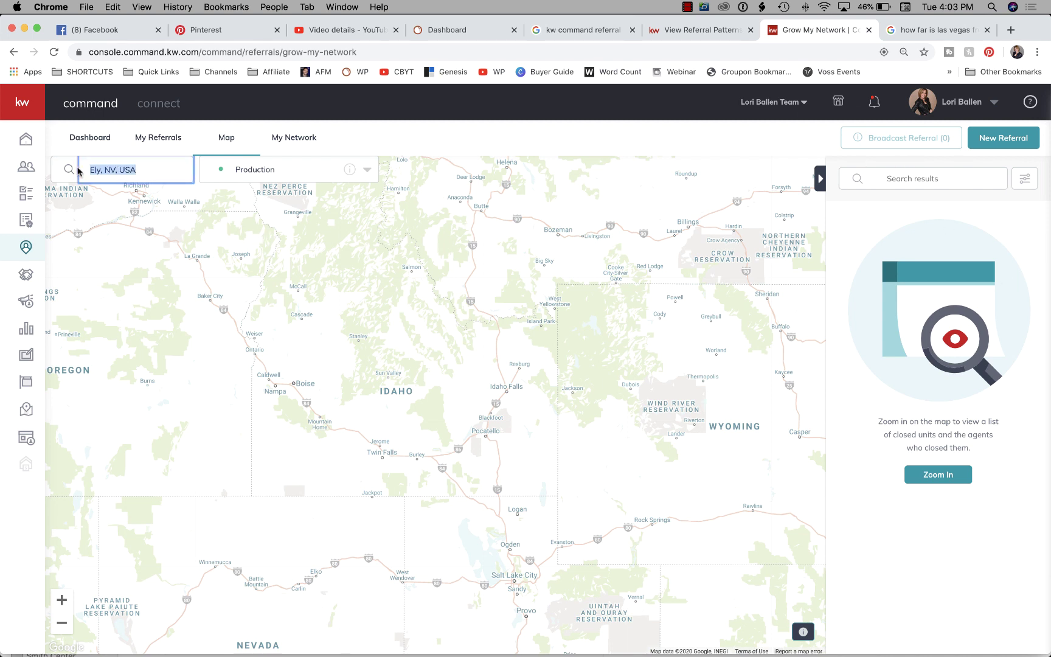
# Search San Diego, CA, USA and switch the map layer to Market Centers.
pyautogui.write('san dieego')
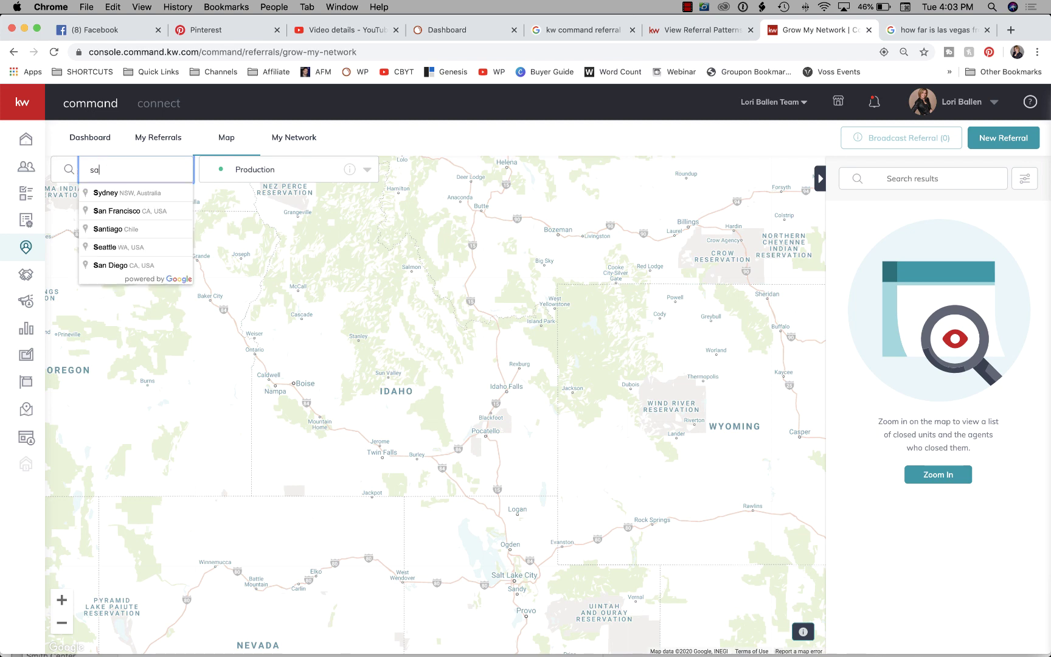
pyautogui.click(113, 194)
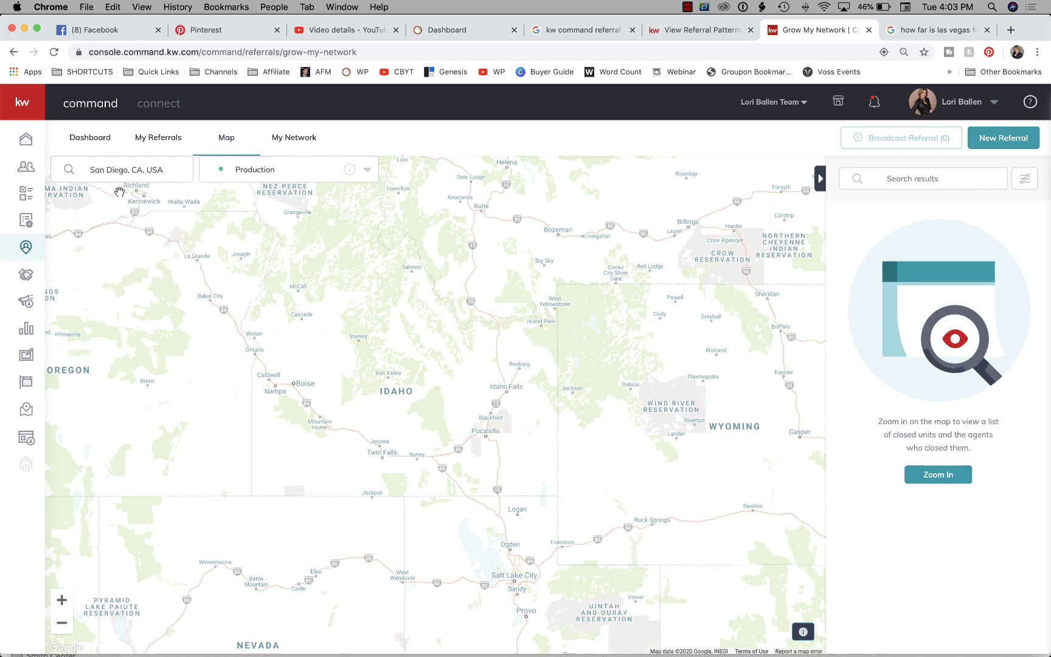
pyautogui.click(305, 175)
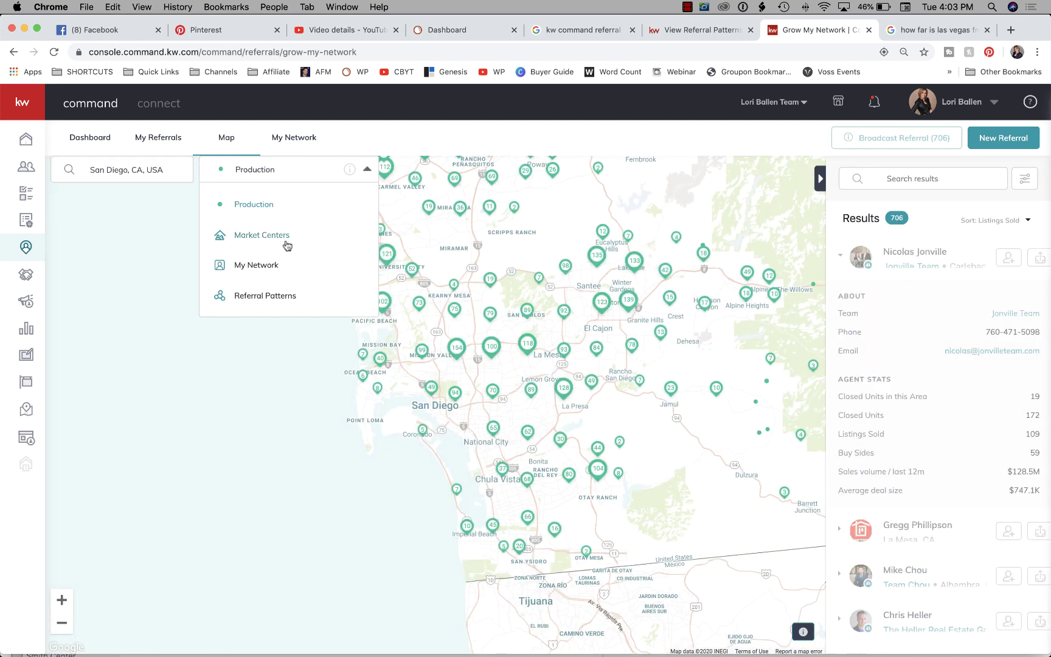
pyautogui.click(282, 236)
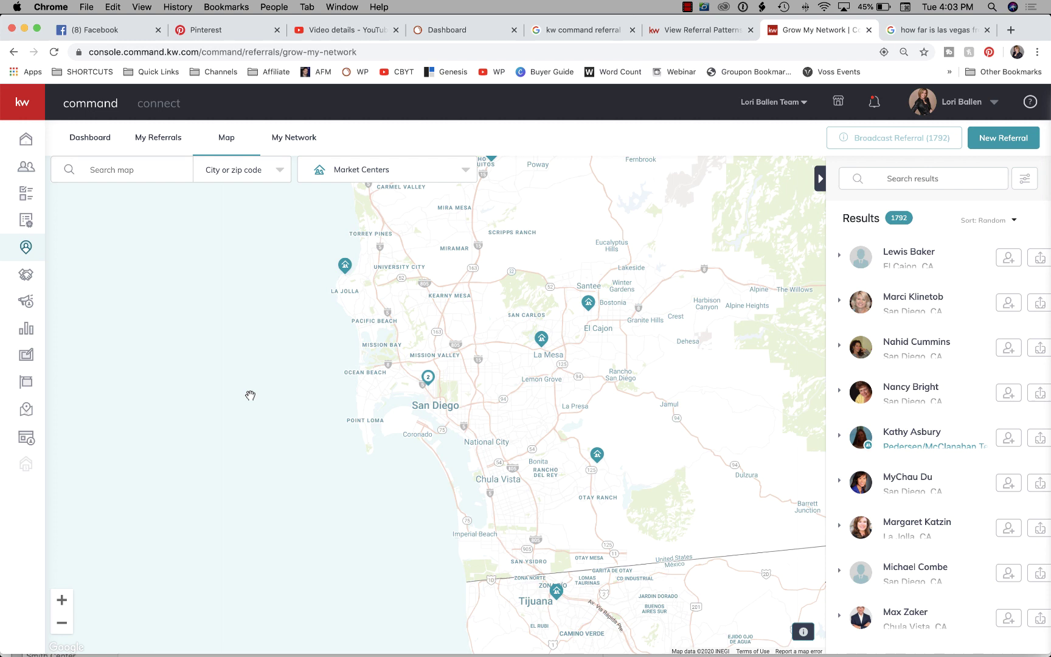
# Re-search San Diego and open the Mission Valley West market center's 114 agents.
pyautogui.moveTo(263, 301); pyautogui.dragTo(178, 386)
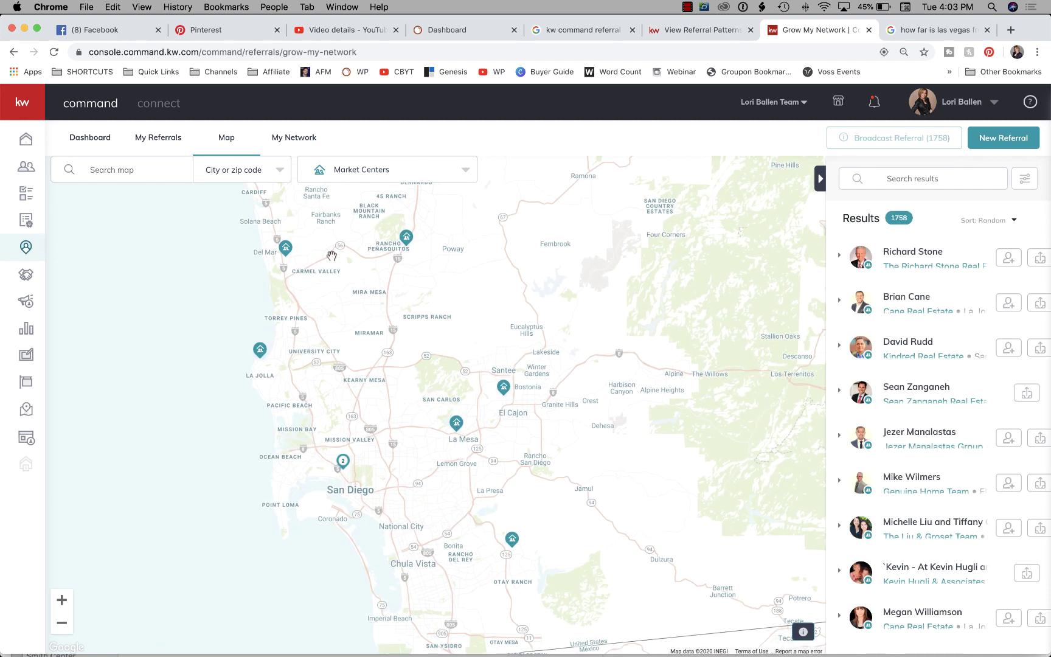
pyautogui.click(168, 171)
pyautogui.write('san die')
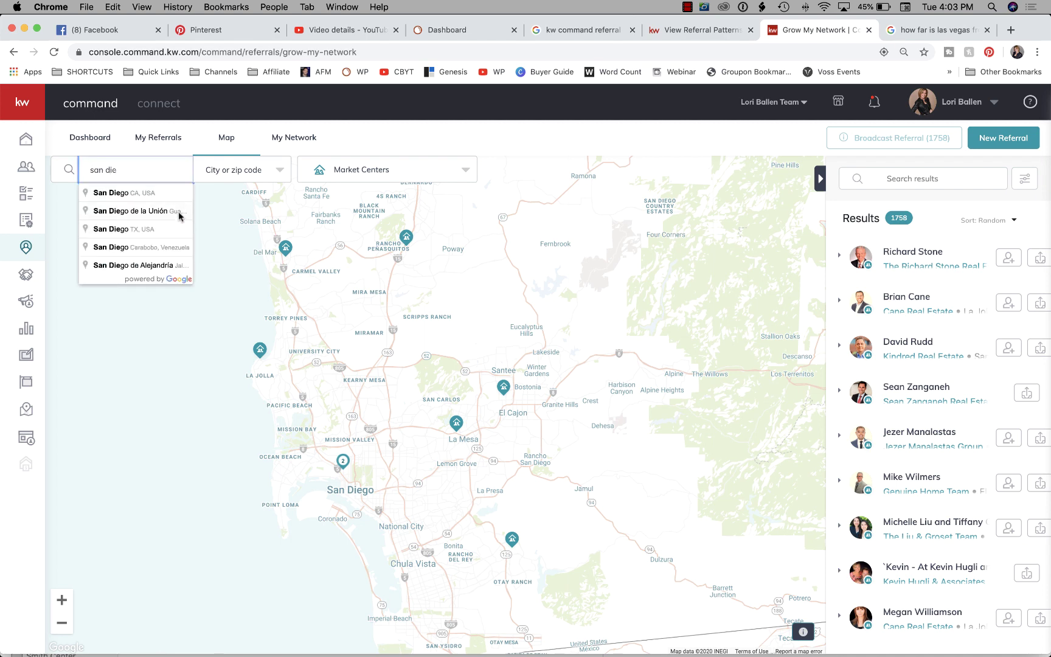
pyautogui.click(153, 194)
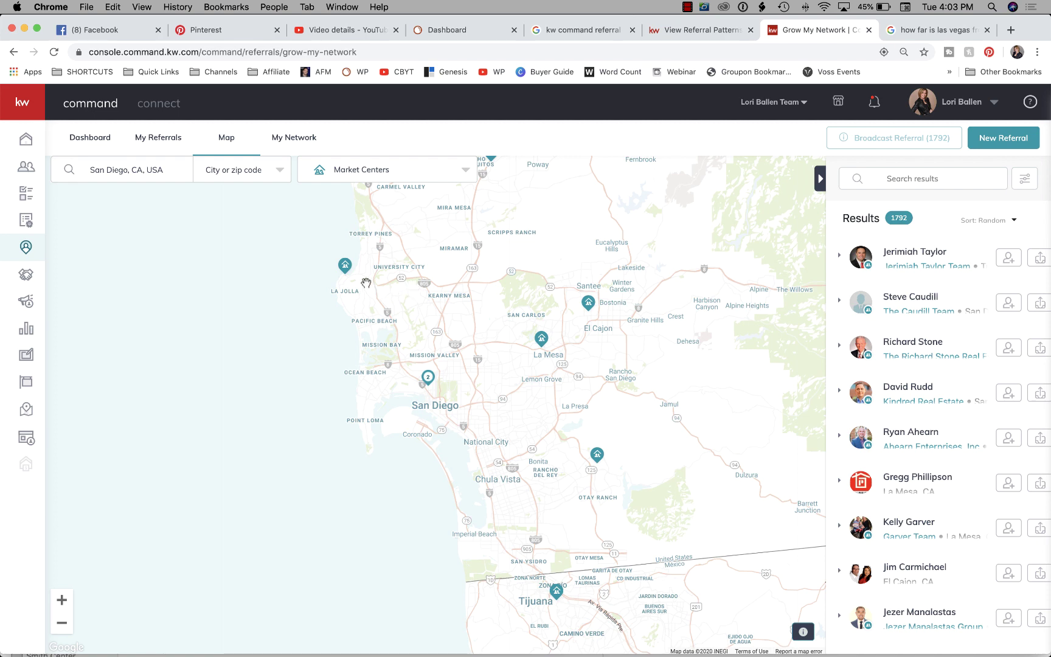
pyautogui.click(429, 378)
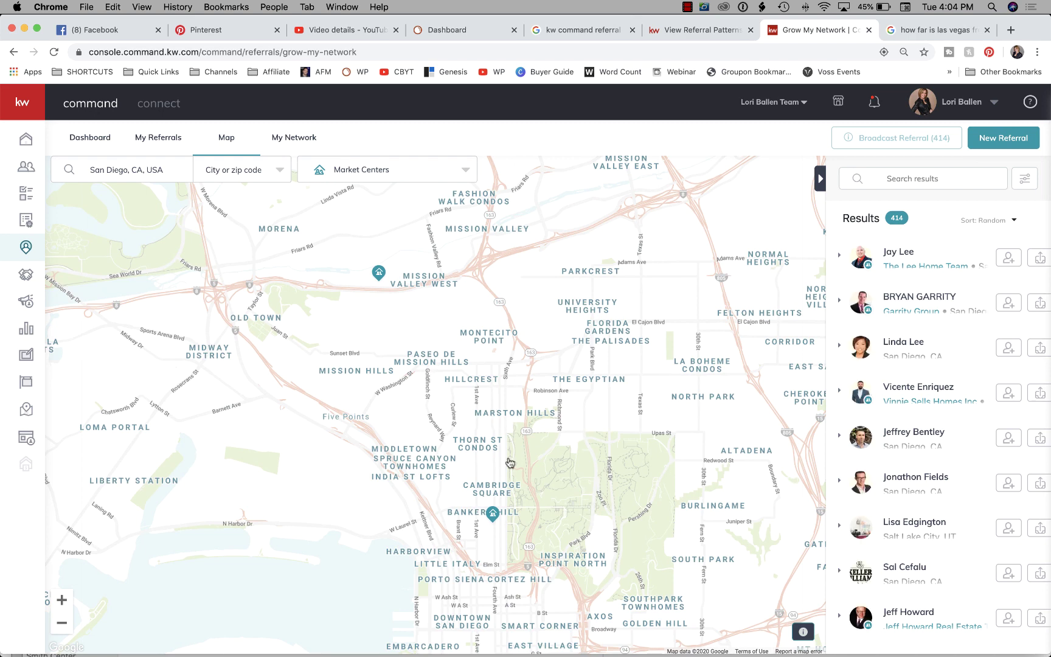
pyautogui.click(378, 275)
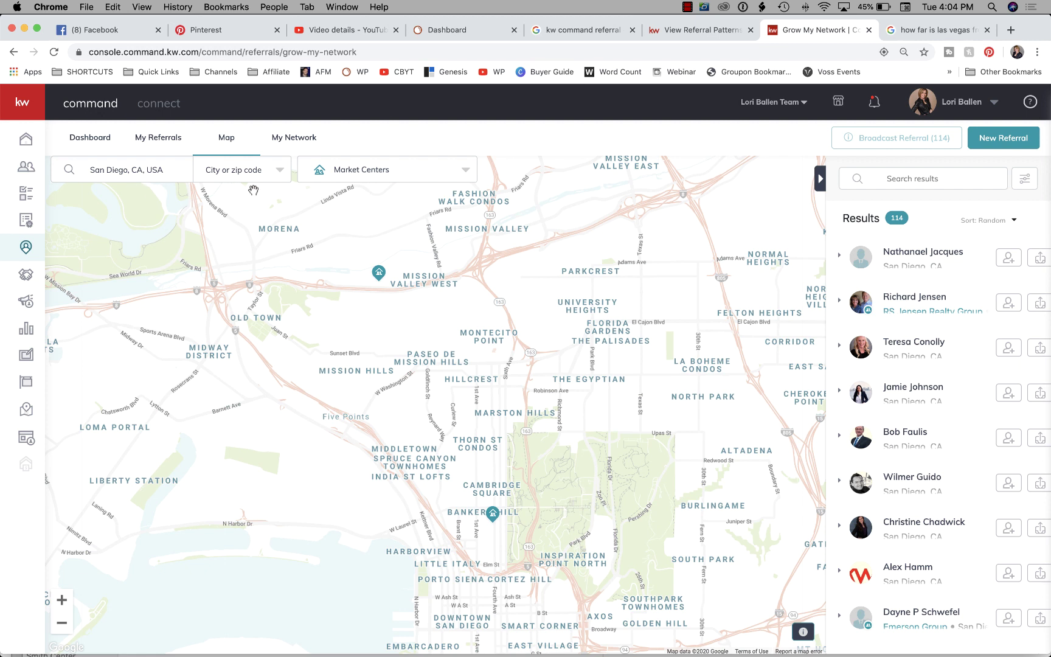
pyautogui.click(239, 171)
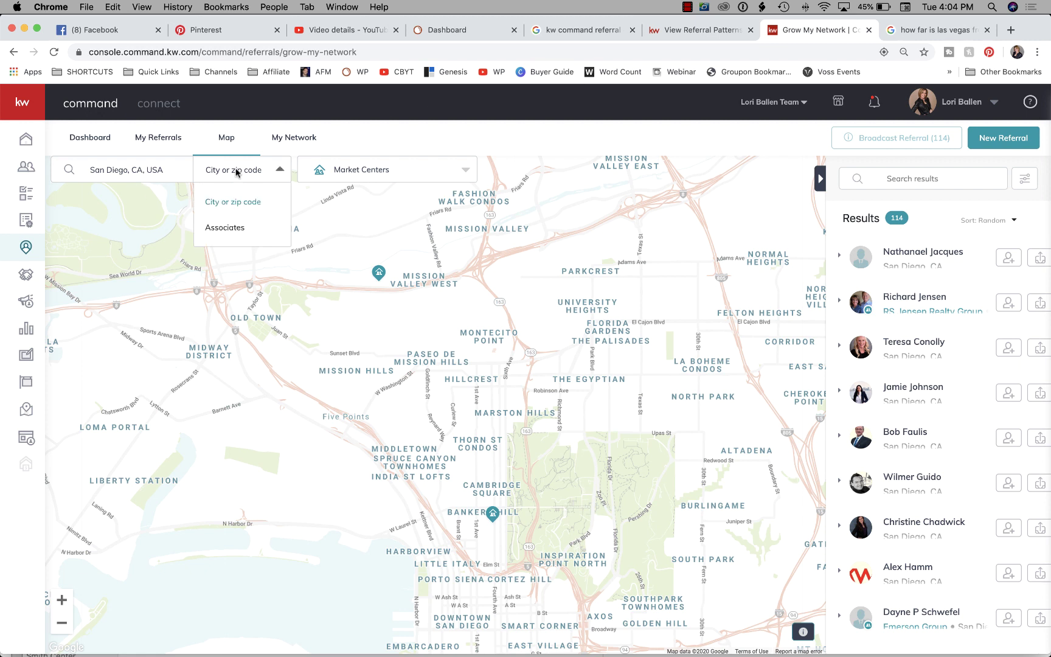
pyautogui.click(236, 230)
pyautogui.click(156, 171)
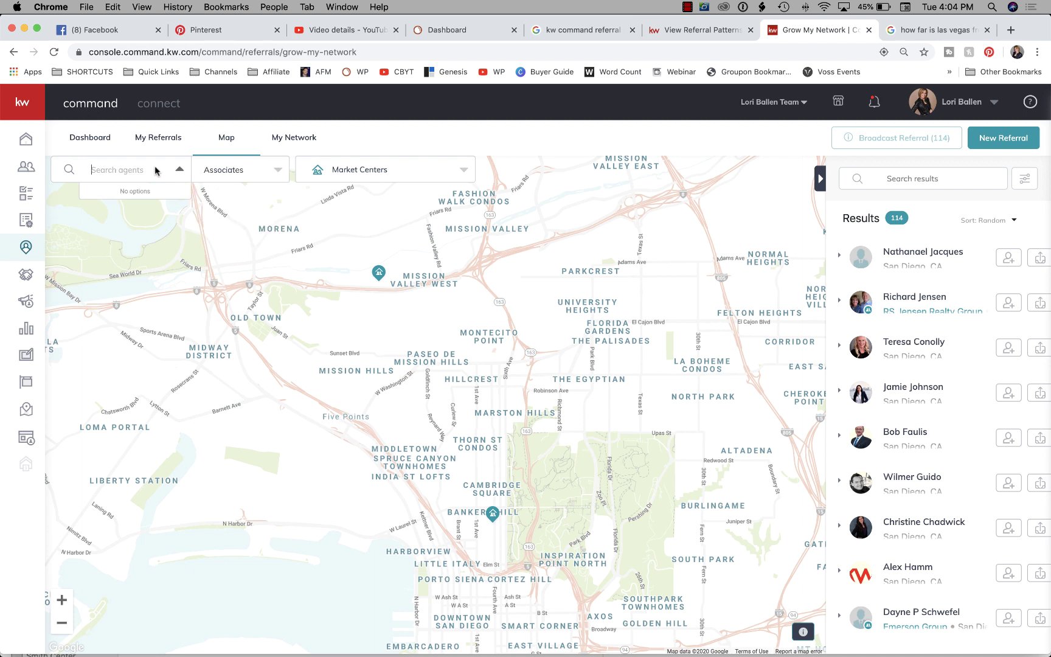
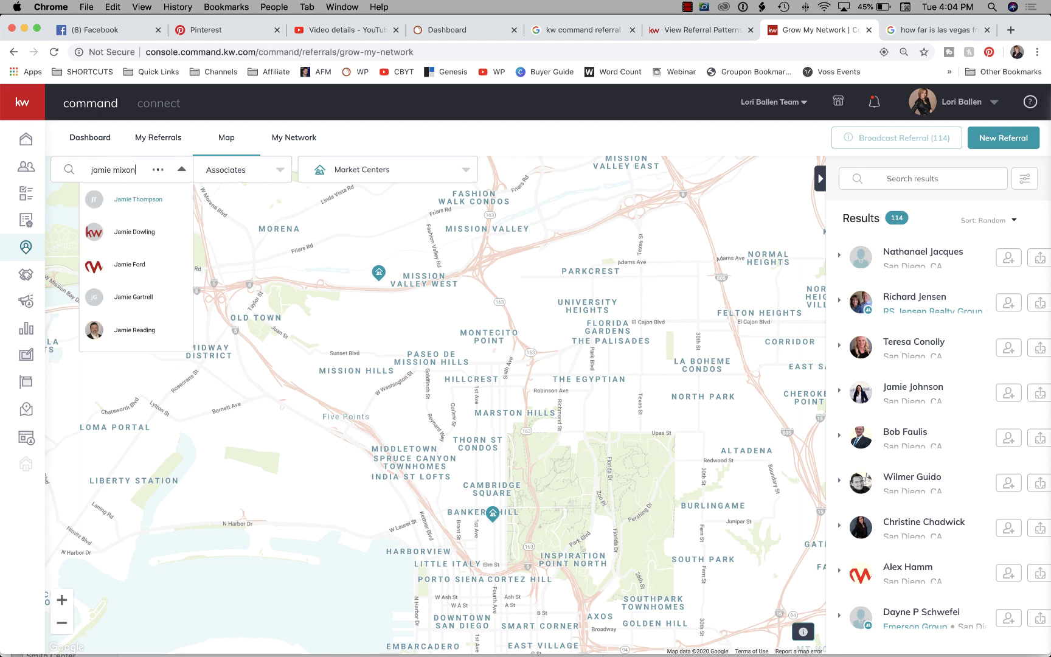
pyautogui.click(139, 199)
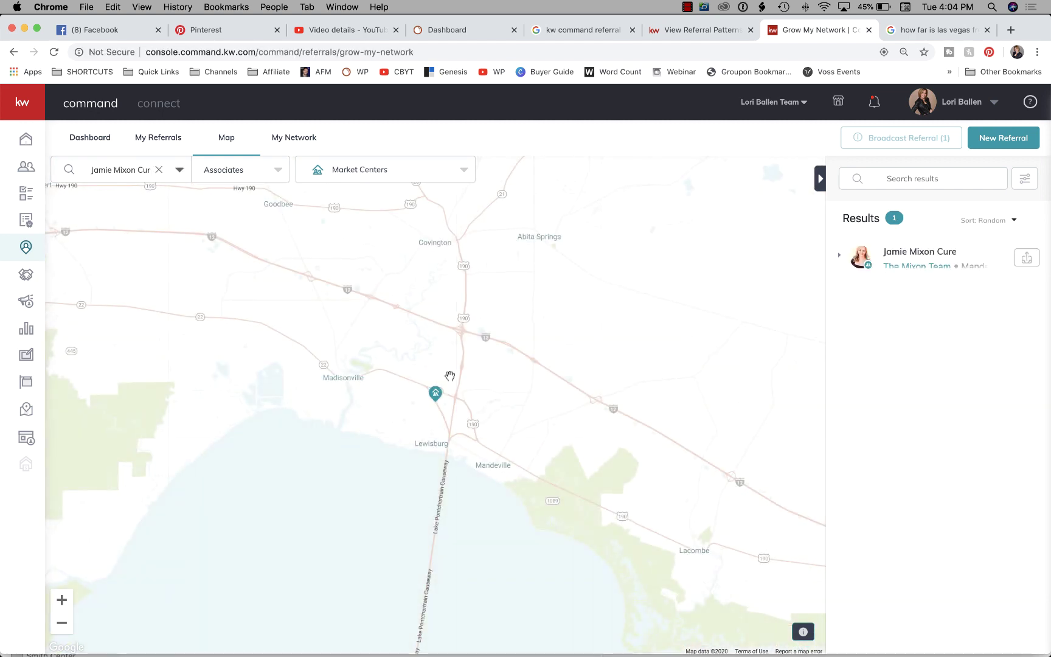
pyautogui.click(62, 623)
pyautogui.click(62, 627)
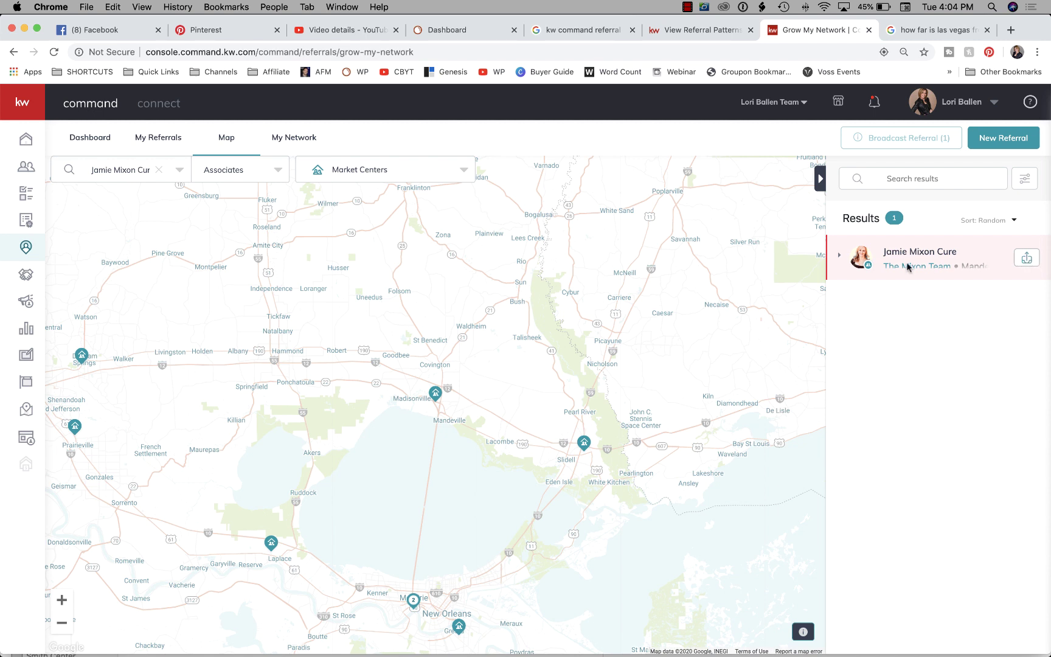
pyautogui.click(840, 258)
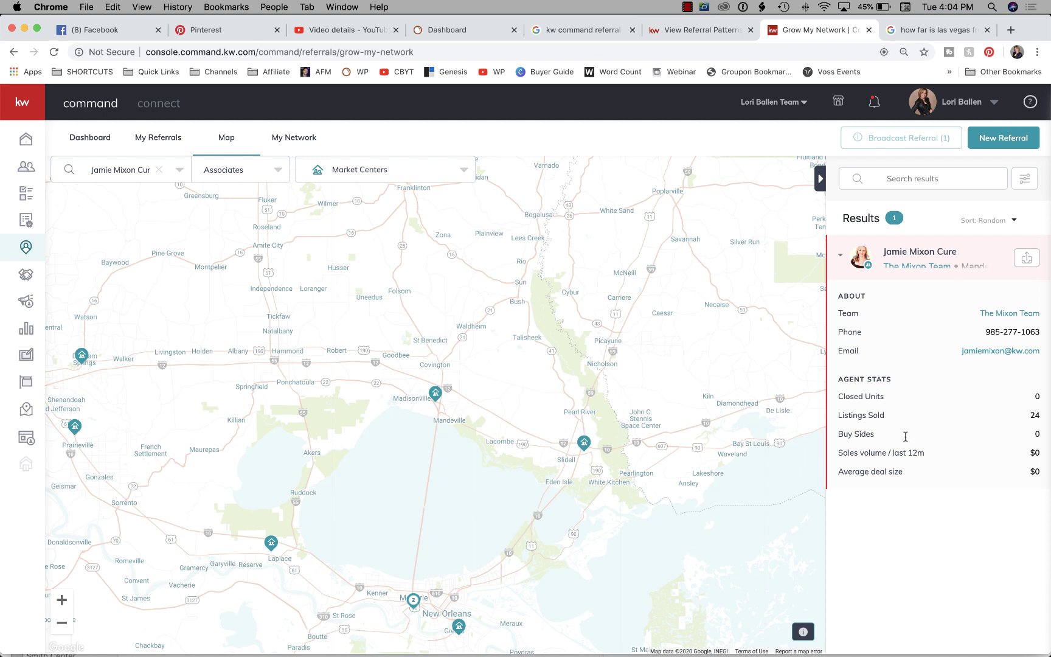
pyautogui.click(841, 256)
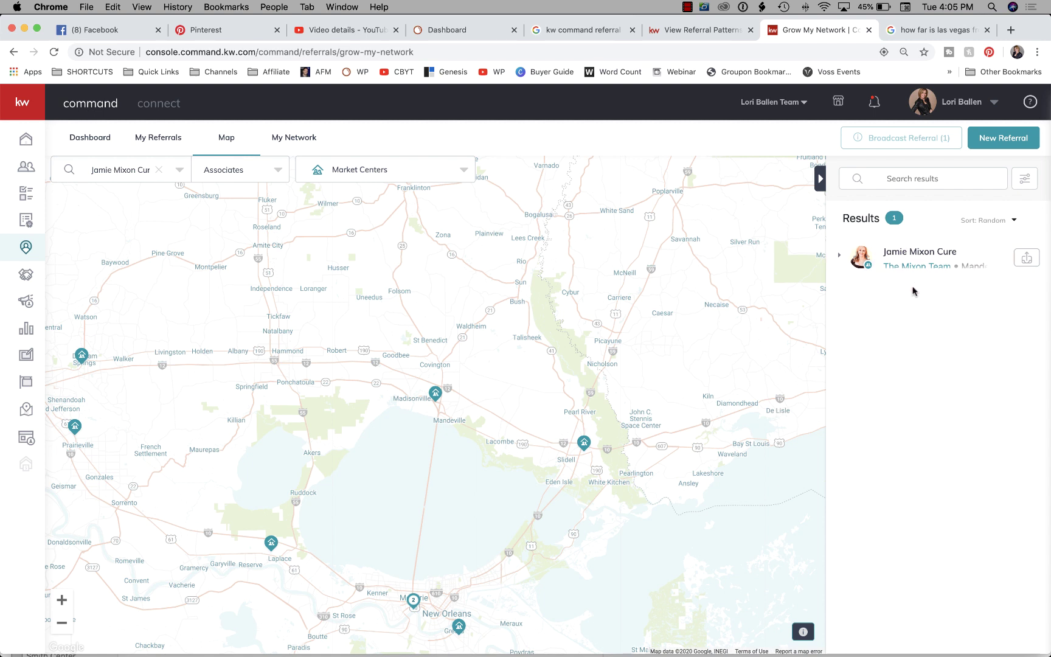
pyautogui.click(841, 259)
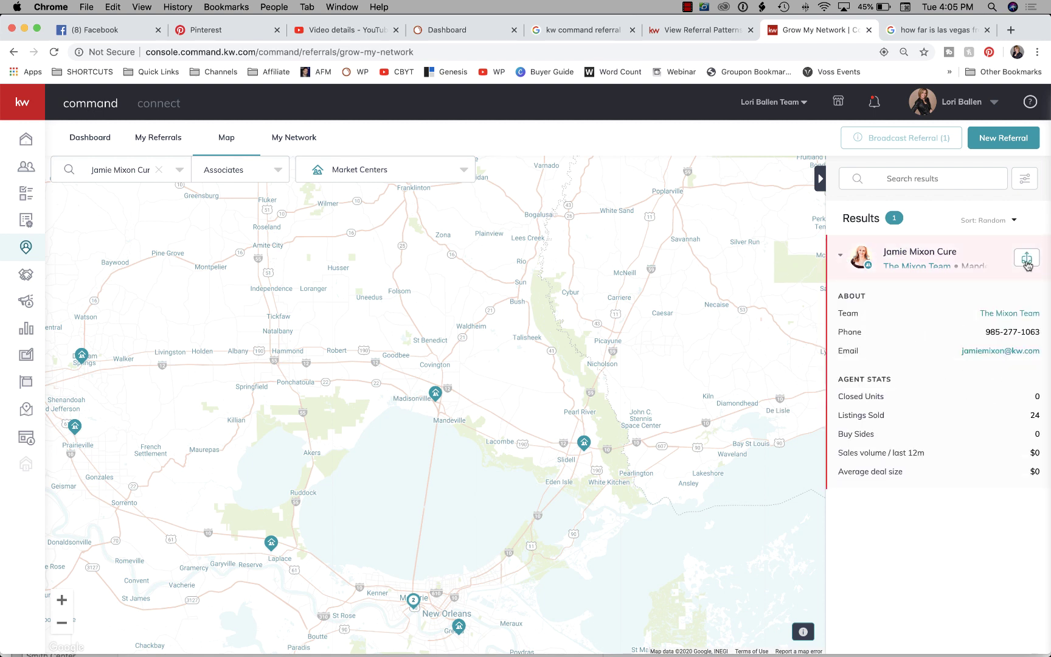
pyautogui.click(842, 260)
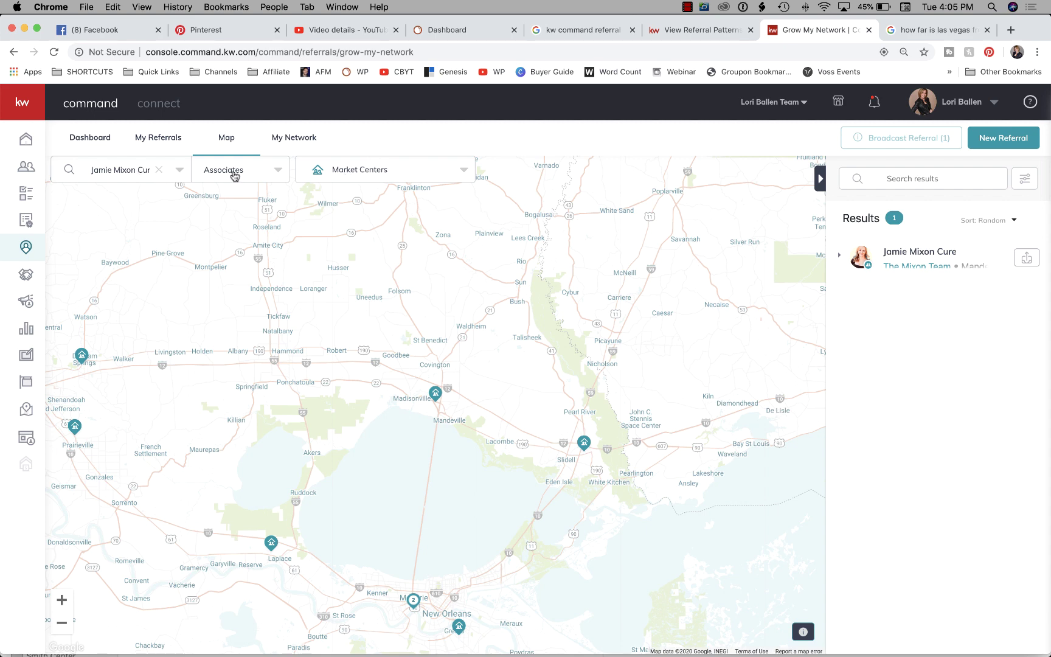
# Switch the map layer to My Network and search San Diego, CA.
pyautogui.click(343, 177)
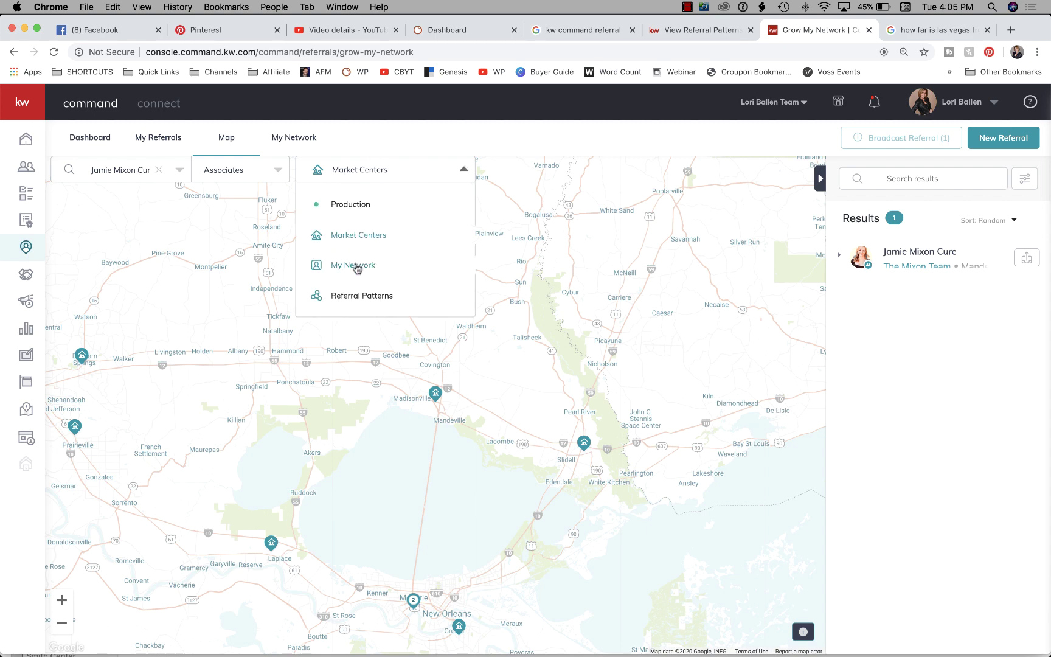
pyautogui.click(357, 265)
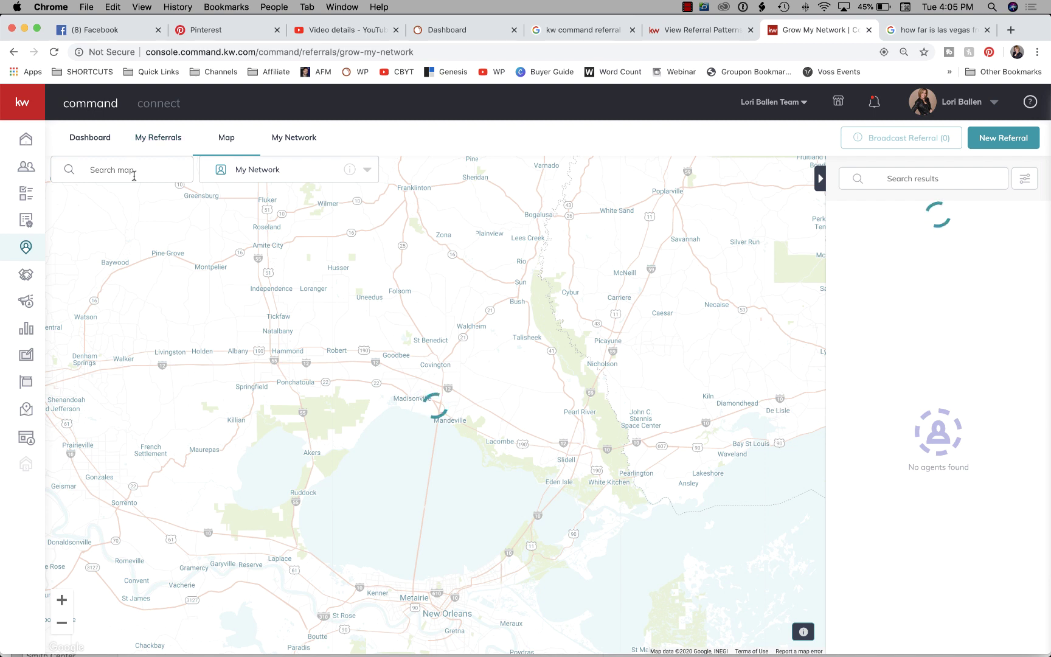
pyautogui.click(141, 170)
pyautogui.write('san diego')
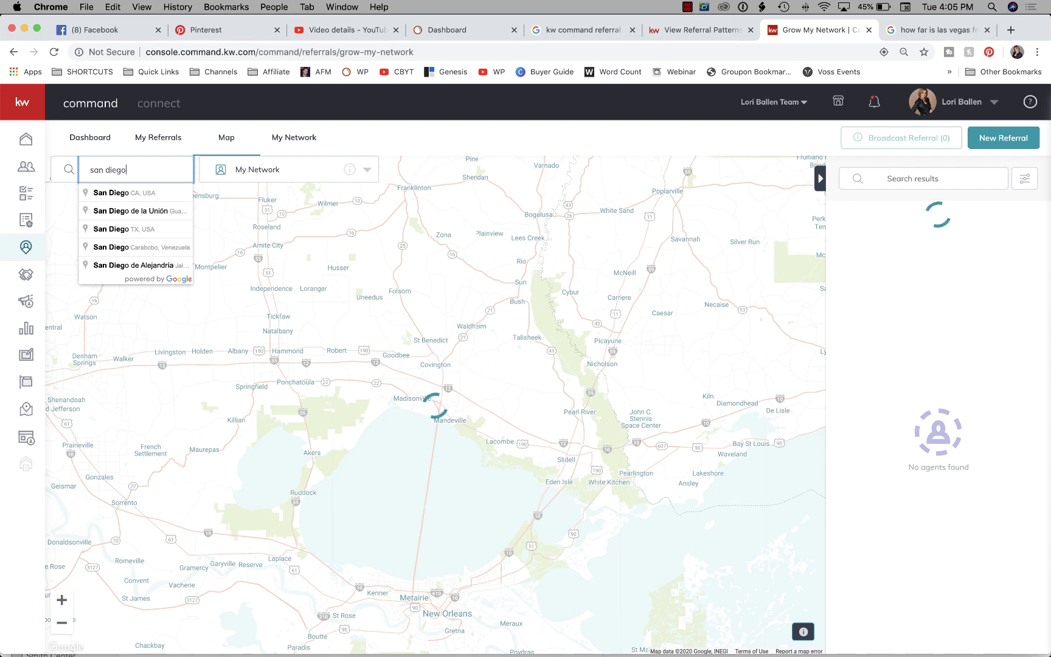
pyautogui.press('Down')
pyautogui.press('Return')
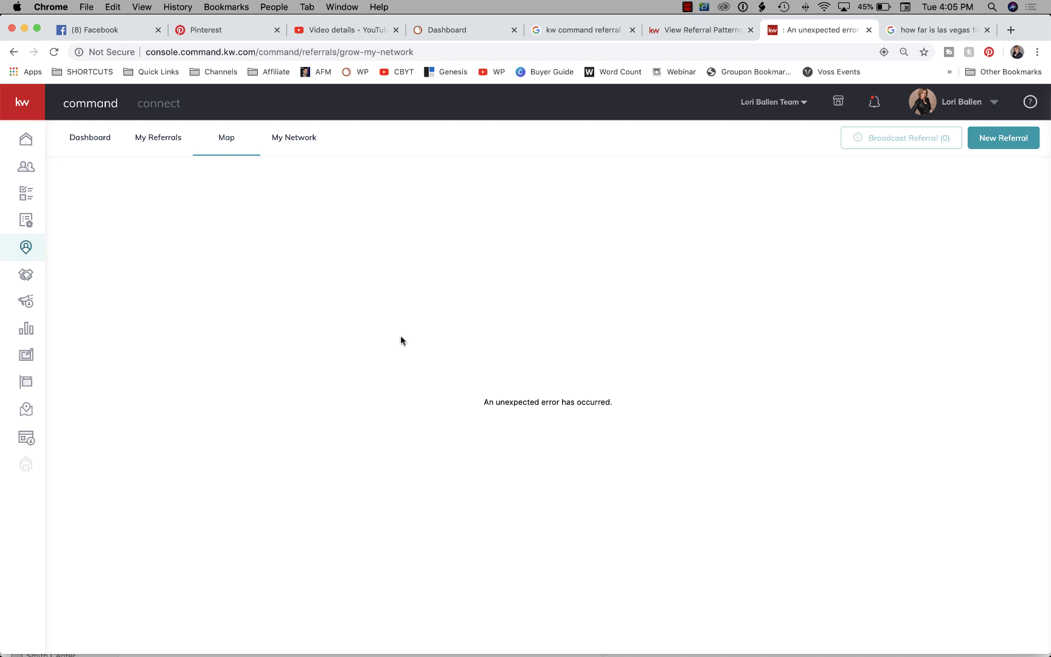
# Reload the map after the error and switch the layer back to Production.
pyautogui.click(226, 139)
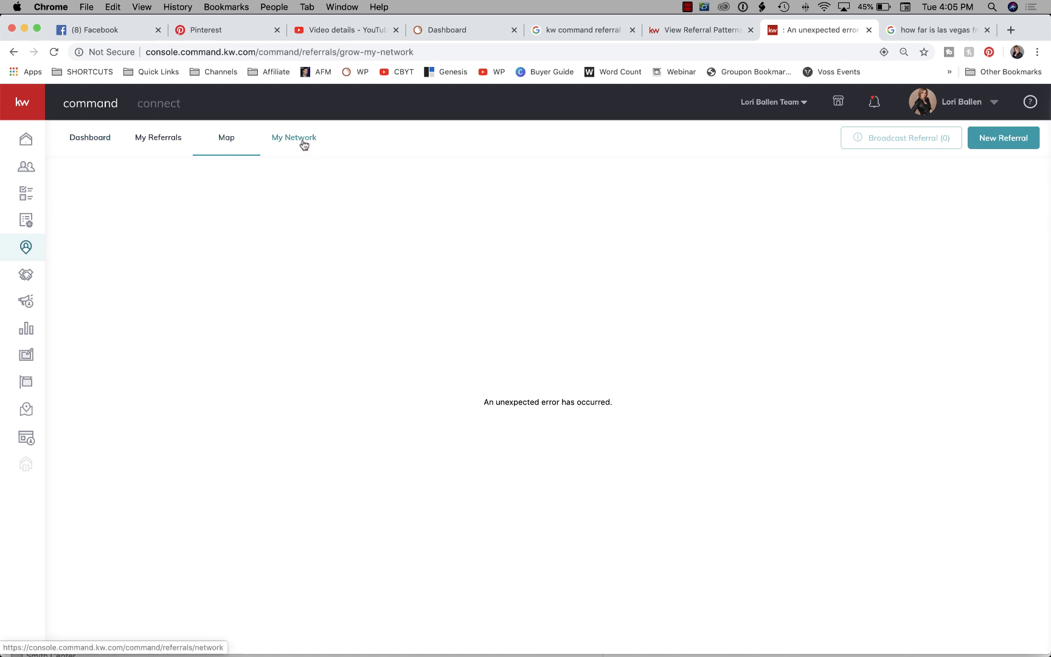
pyautogui.click(226, 138)
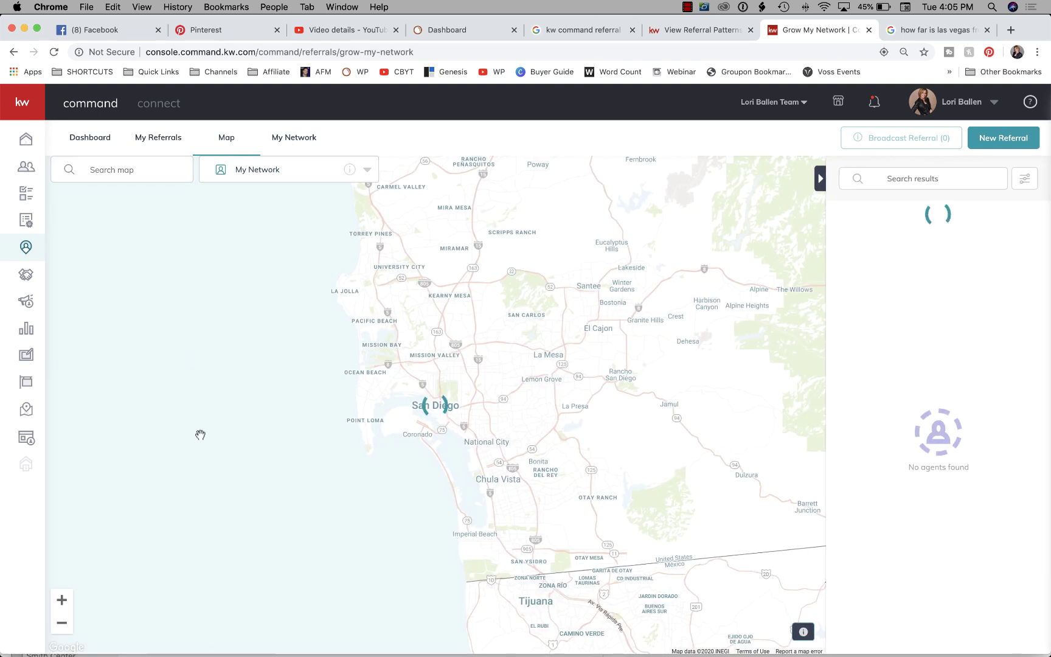
pyautogui.click(265, 180)
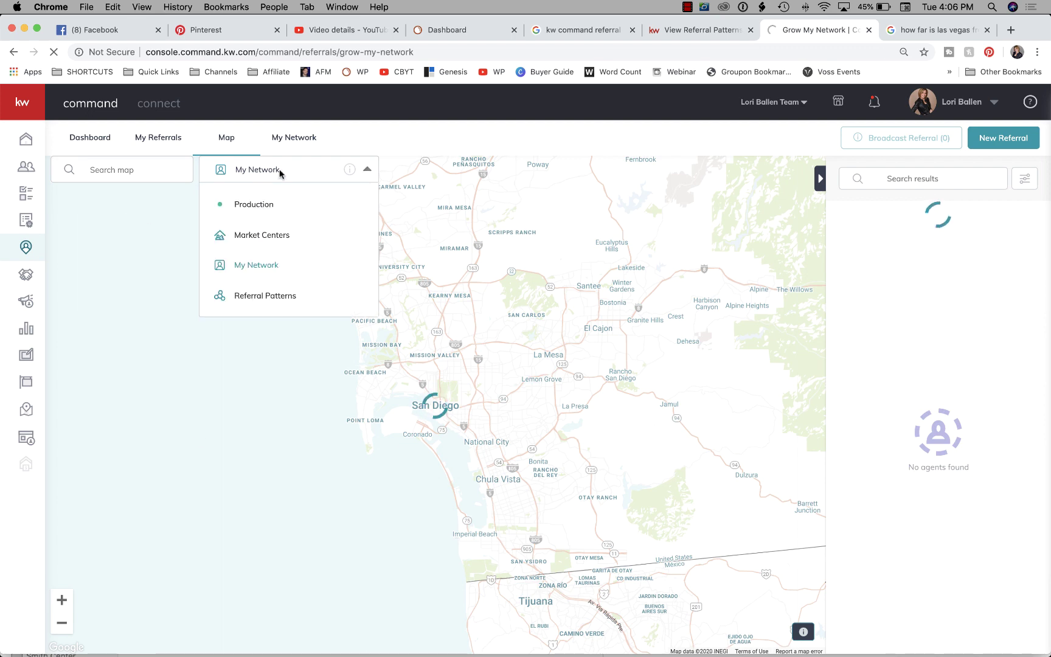
pyautogui.click(261, 296)
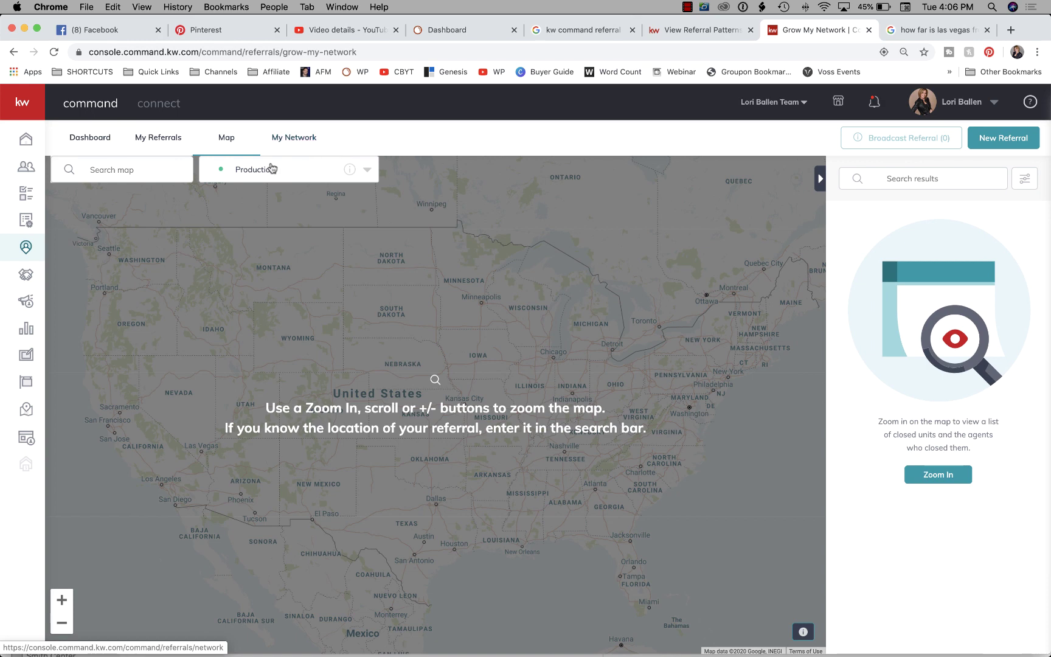
pyautogui.click(269, 174)
# Switch the map layer to Referral Patterns for Las Vegas, NV and view the Las Vegas-to-Las Vegas share.
pyautogui.click(266, 293)
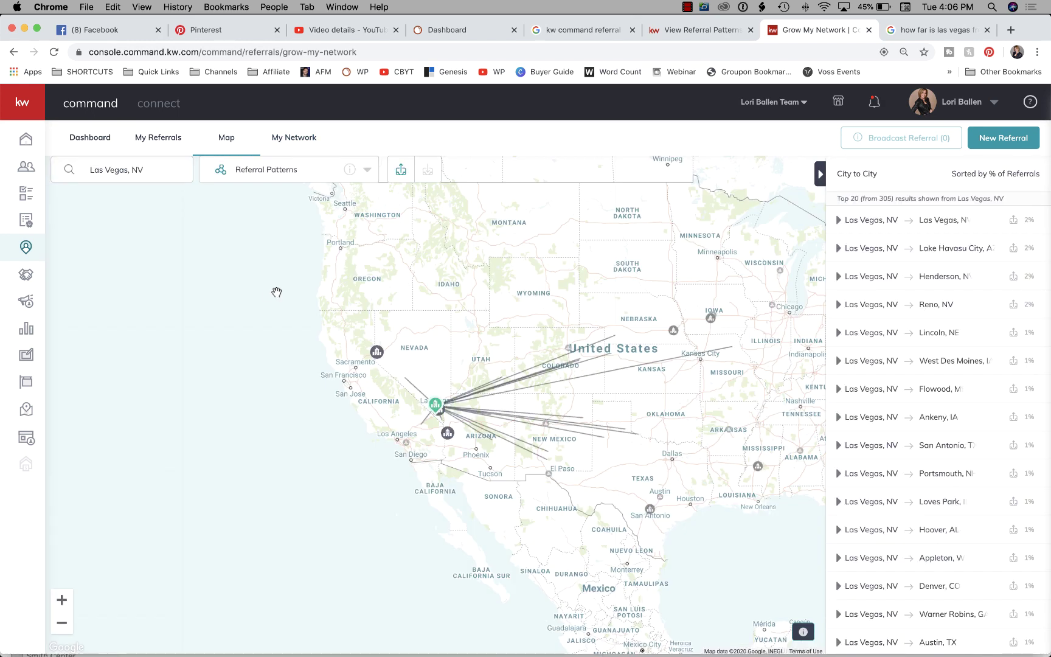
pyautogui.scroll(-5, 1042, 273)
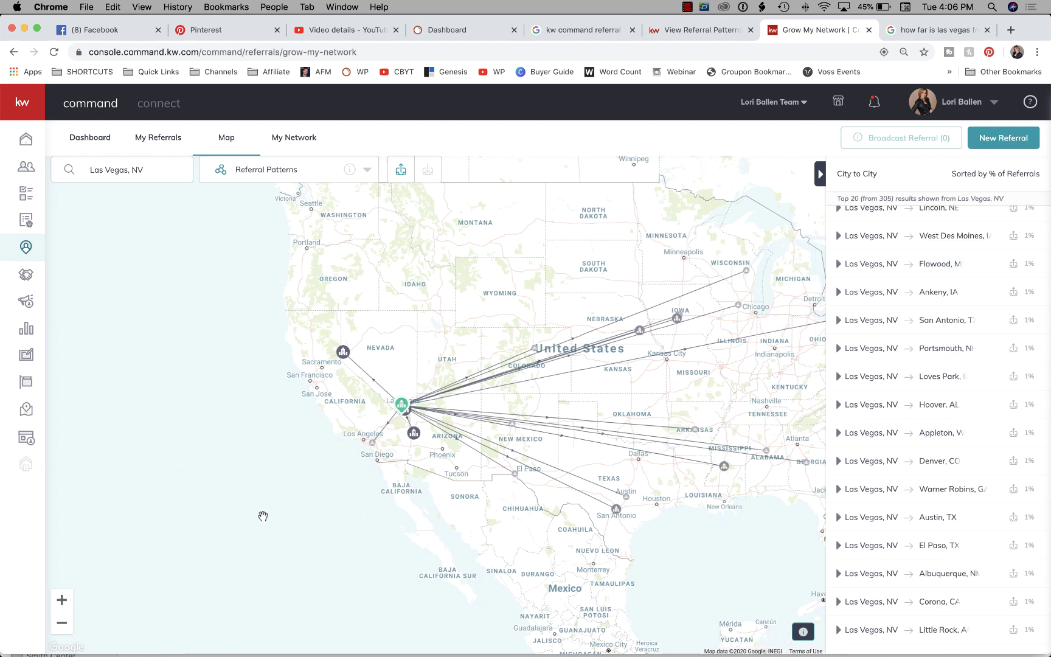
pyautogui.moveTo(263, 514); pyautogui.dragTo(211, 492)
pyautogui.click(353, 383)
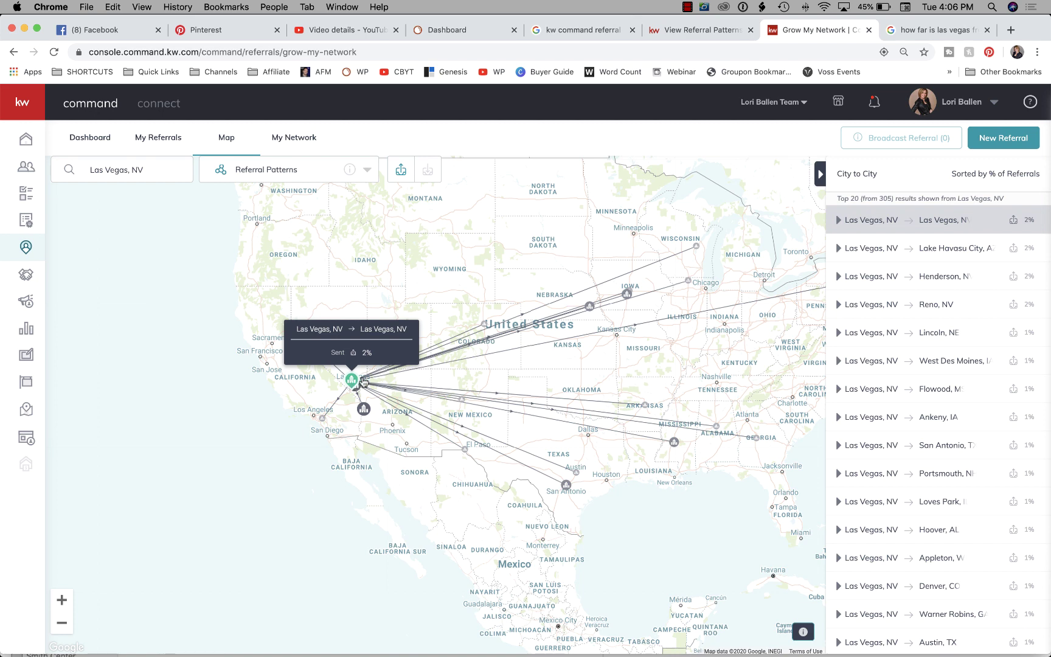
# Browse the City to City list and show the referral patterns from San Antonio, TX.
pyautogui.moveTo(356, 385)
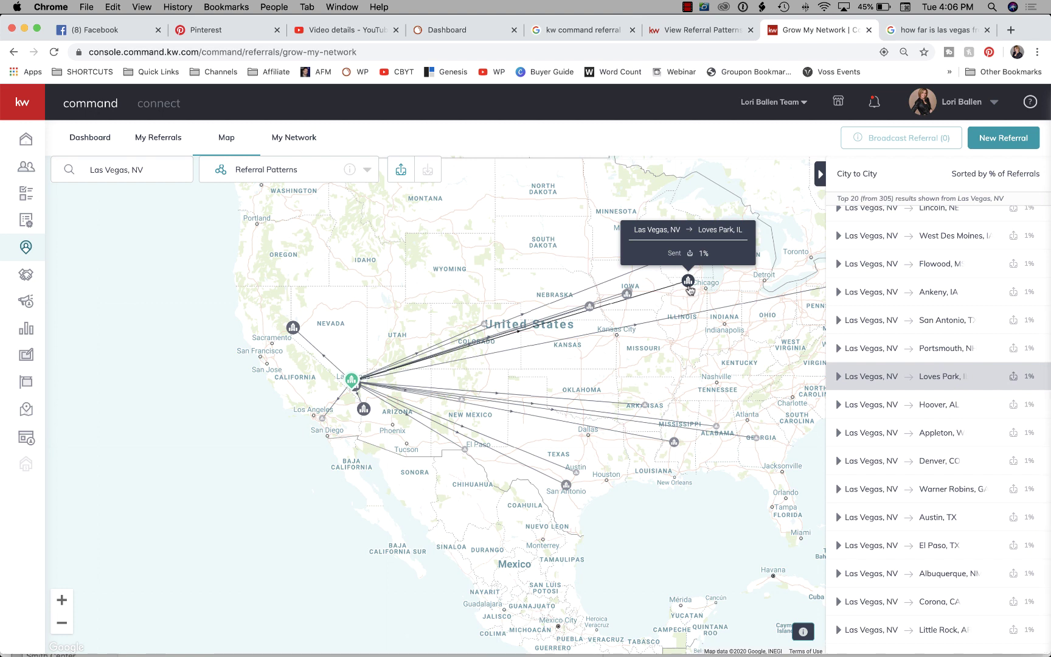
pyautogui.moveTo(293, 332)
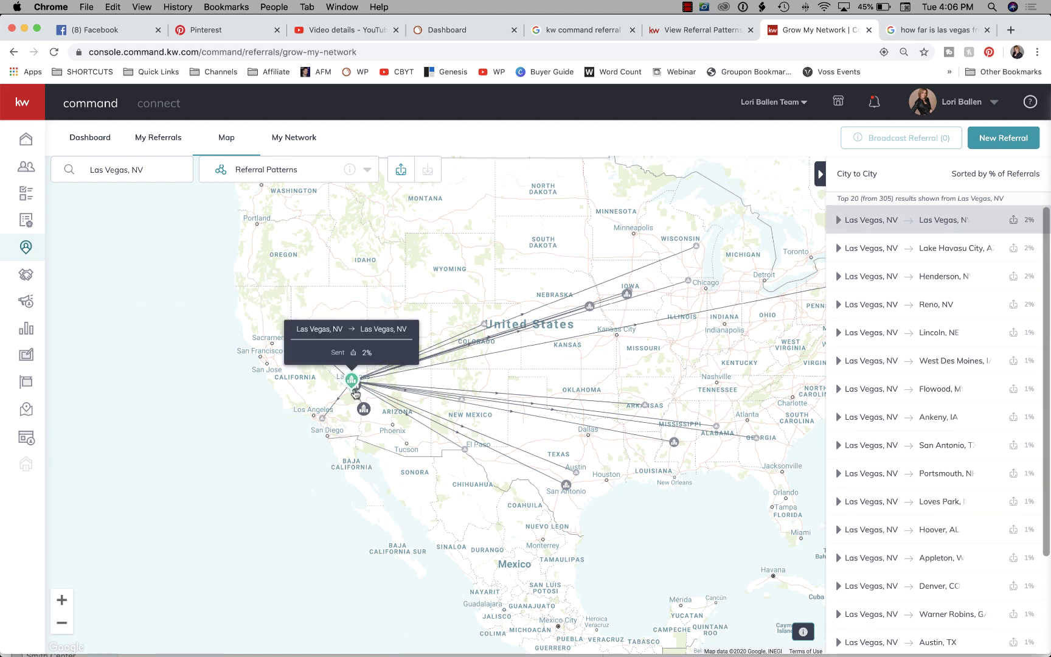
pyautogui.moveTo(1005, 277)
pyautogui.scroll(-2, 1006, 277)
pyautogui.scroll(4, 998, 268)
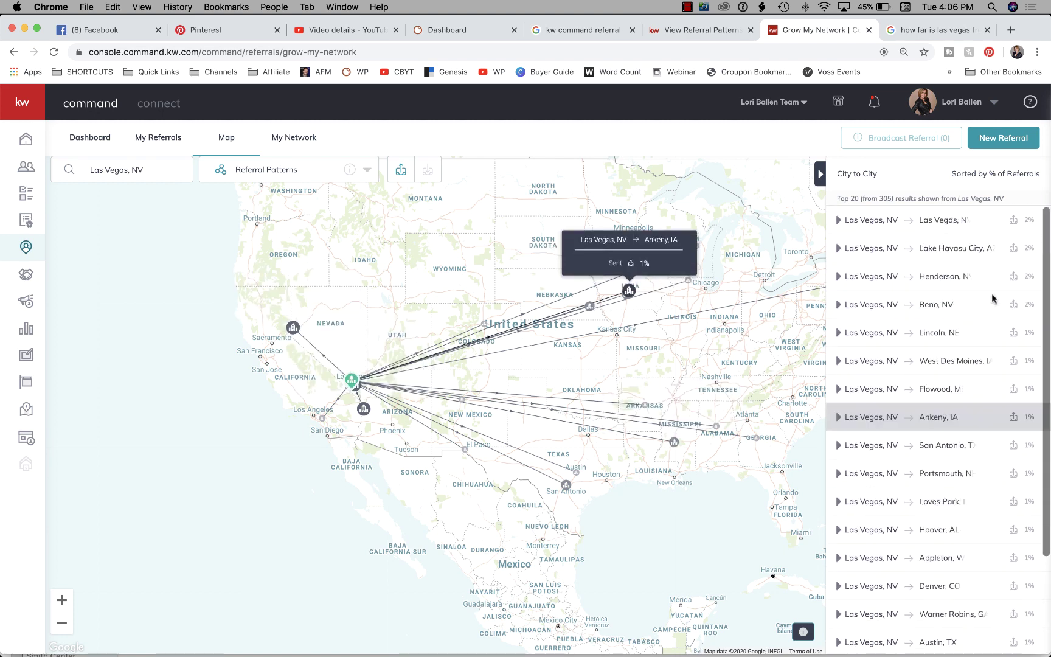
pyautogui.scroll(-2, 973, 286)
pyautogui.scroll(1, 971, 289)
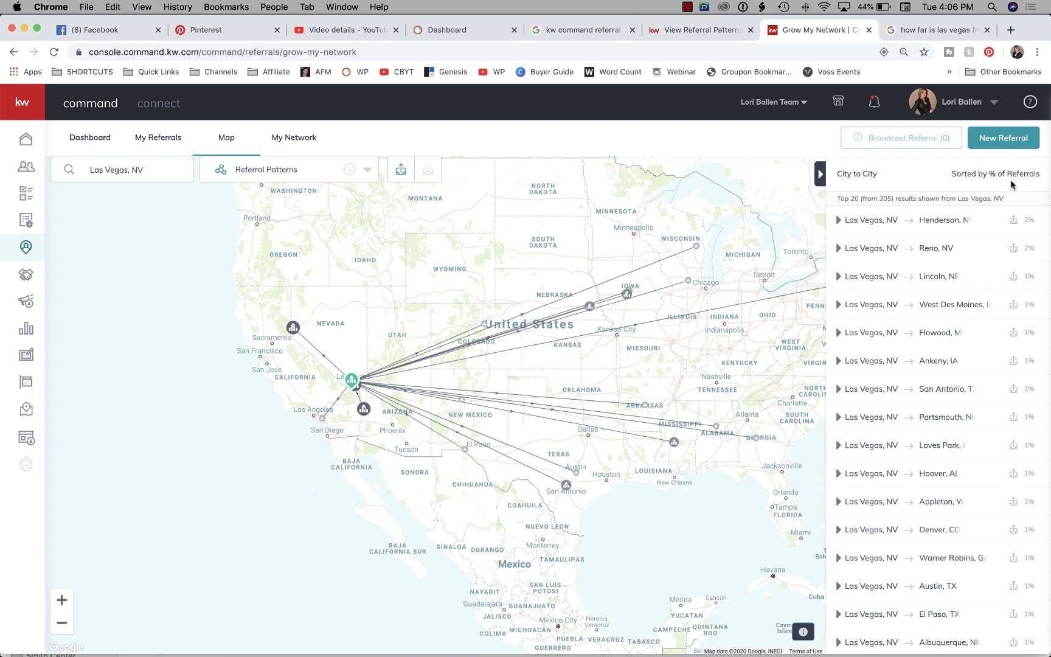
pyautogui.scroll(-2, 1026, 316)
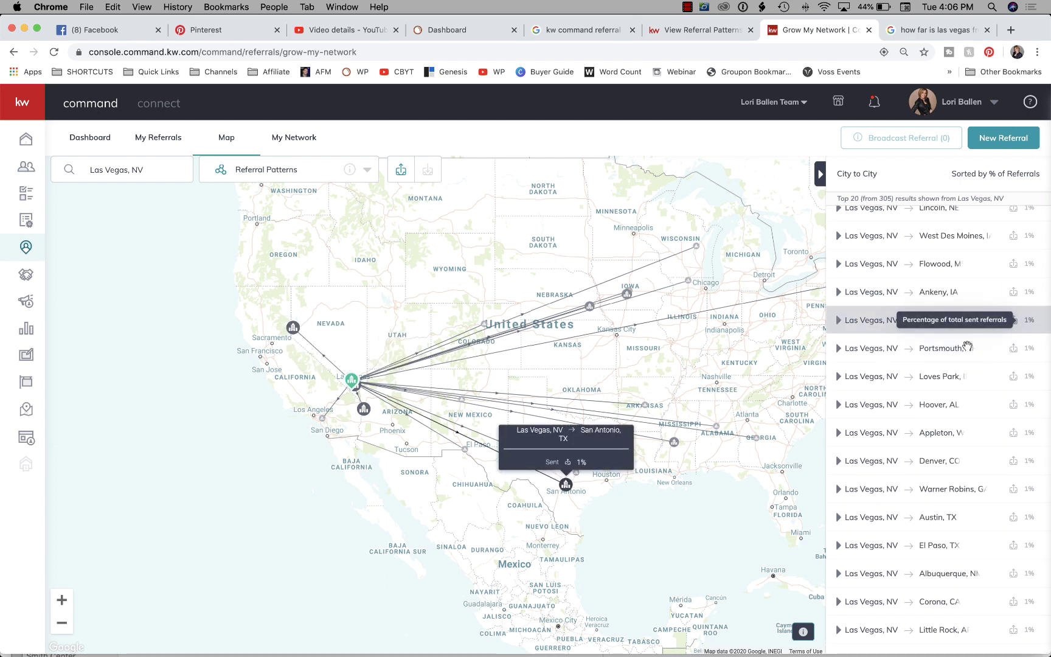
pyautogui.click(566, 485)
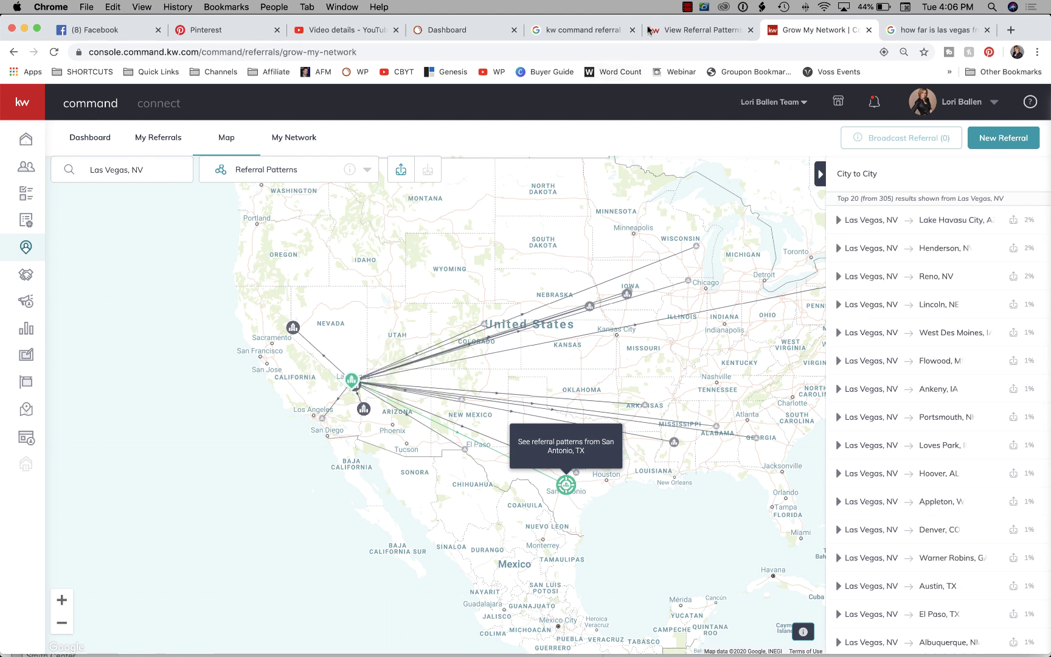
# Select the San Antonio, TX entry in the Search map box, ready to replace it with a new place.
pyautogui.click(689, 7)
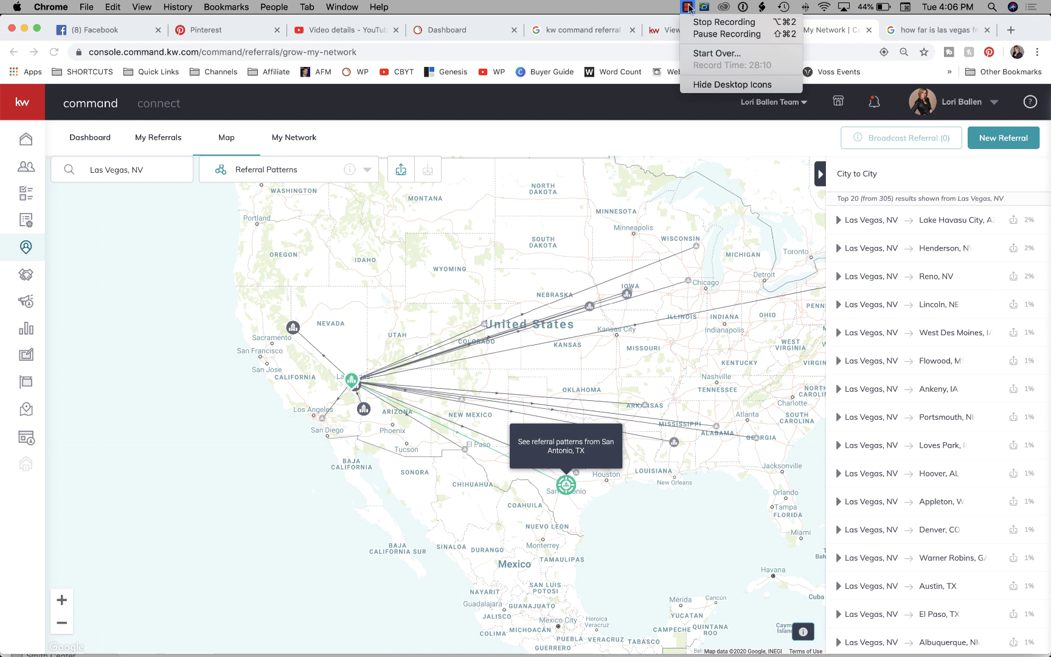
pyautogui.click(727, 34)
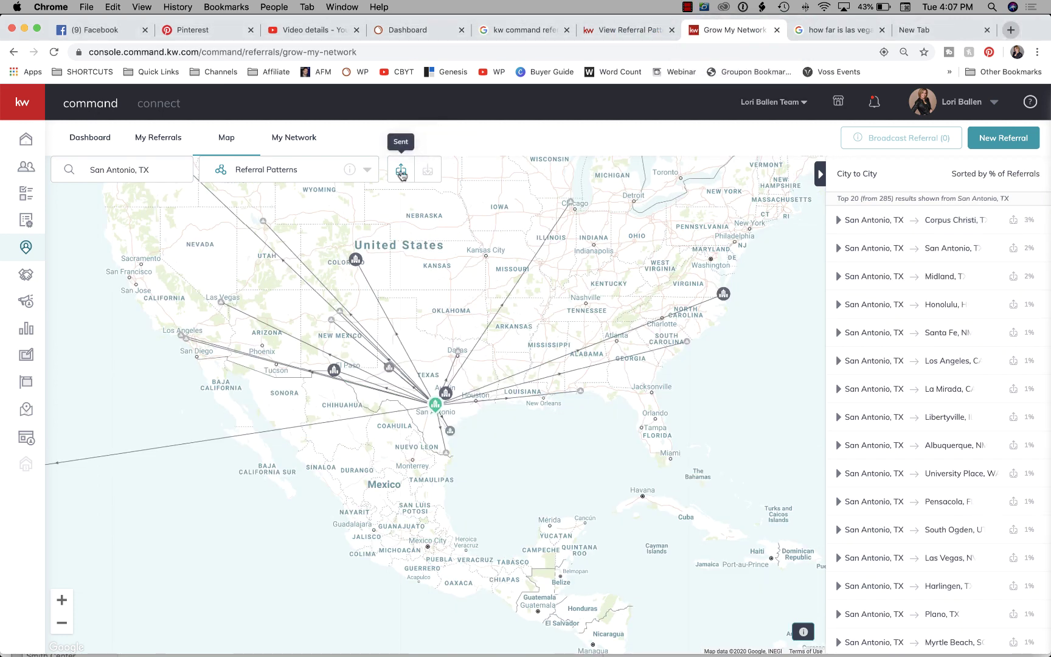
pyautogui.click(157, 173)
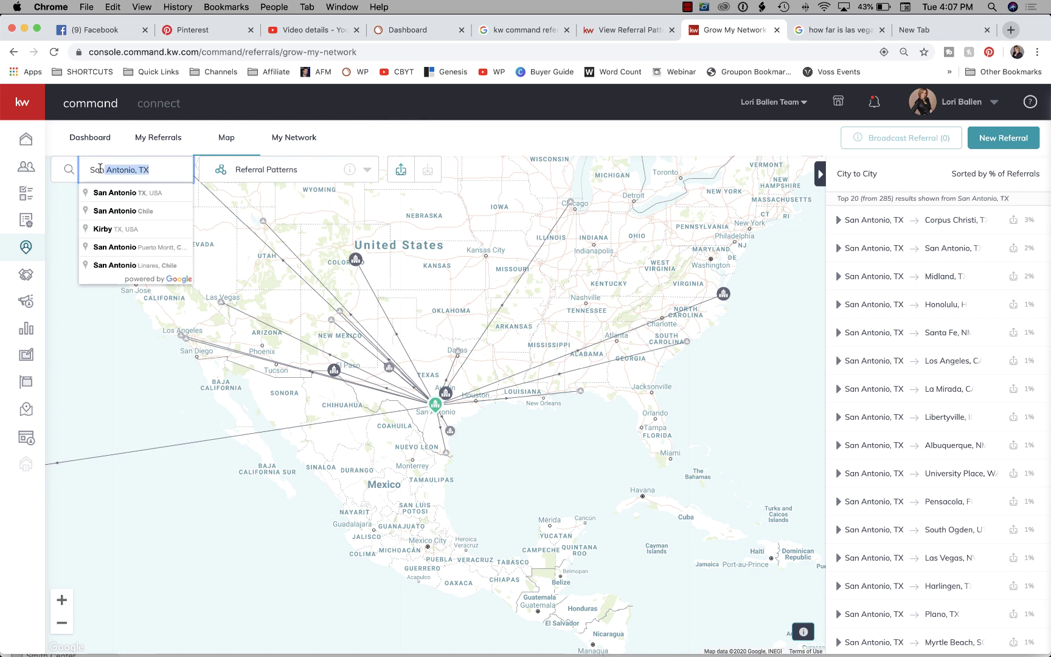
pyautogui.write('S')
pyautogui.press('BackSpace')
# Search 'las ve' and pick Las Vegas, NV to reload its referral patterns.
pyautogui.write('las ve')
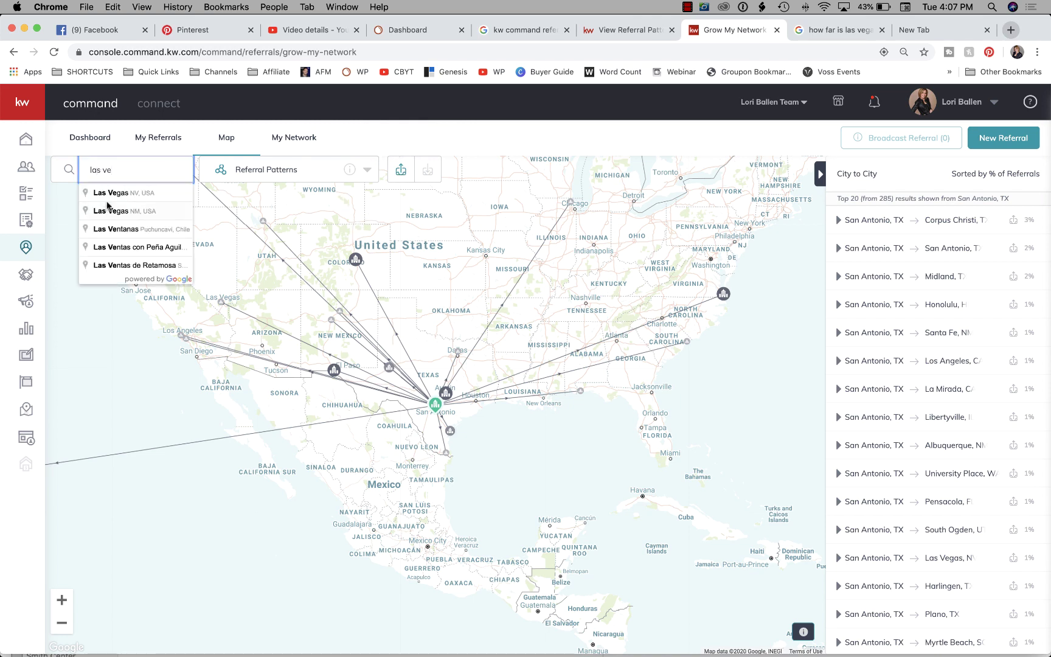
pyautogui.click(106, 192)
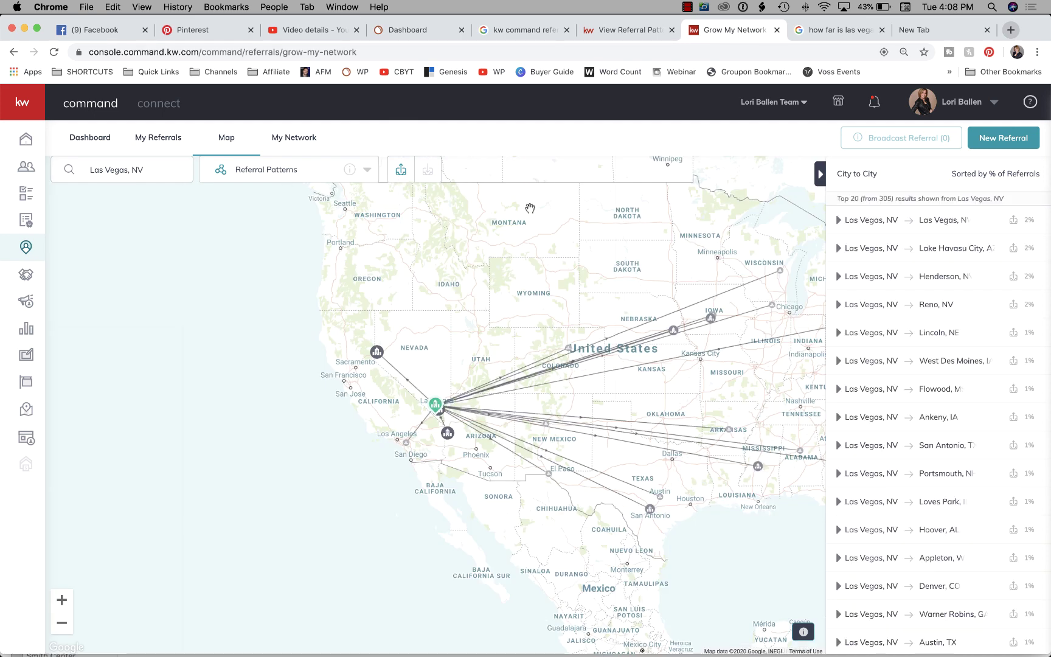
pyautogui.moveTo(434, 408)
# Switch to referrals received into Las Vegas, NV and pan west toward the Hawaii route.
pyautogui.click(430, 174)
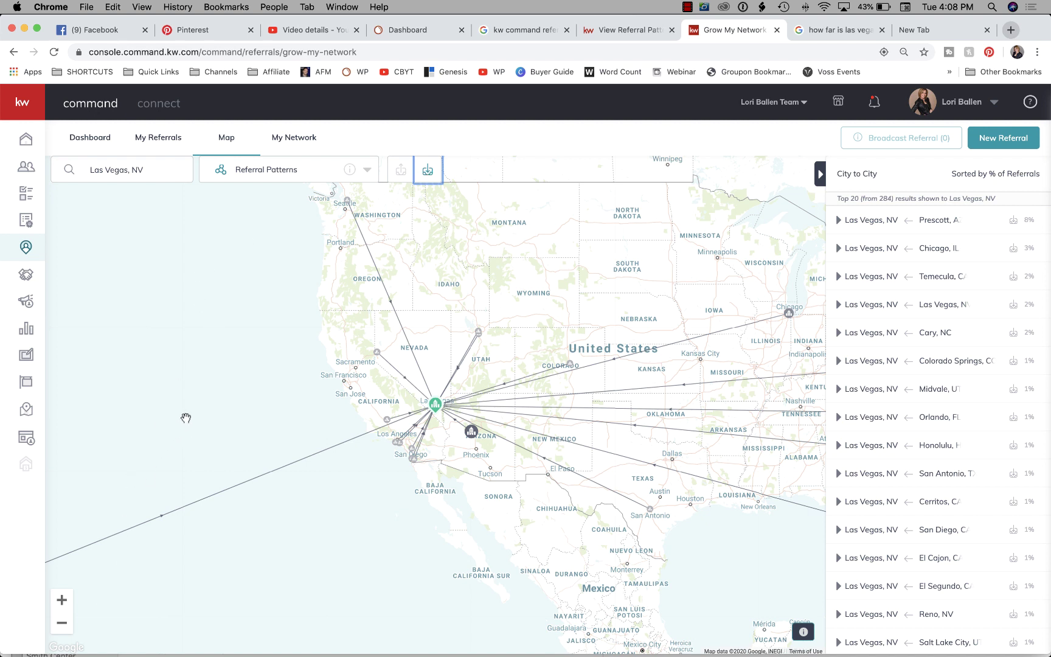
pyautogui.moveTo(172, 370); pyautogui.dragTo(427, 260)
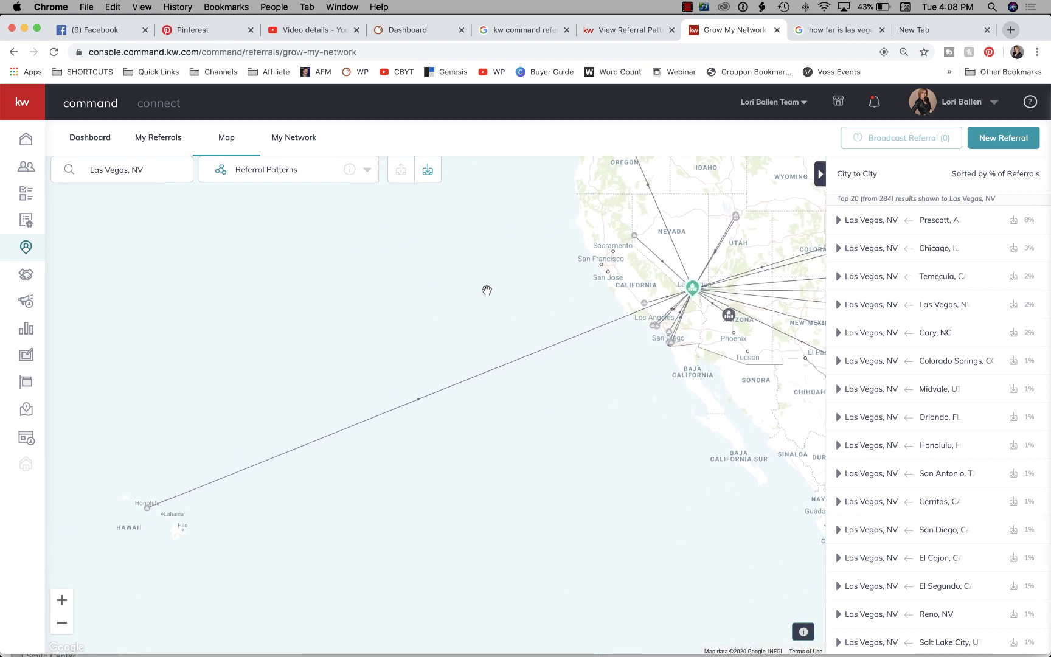
pyautogui.moveTo(486, 289); pyautogui.dragTo(281, 331)
# Highlight the Honolulu and Prescott, AZ (8%) routes, then pan to the Pacific Northwest and Mexico.
pyautogui.scroll(-3, 990, 315)
pyautogui.click(990, 315)
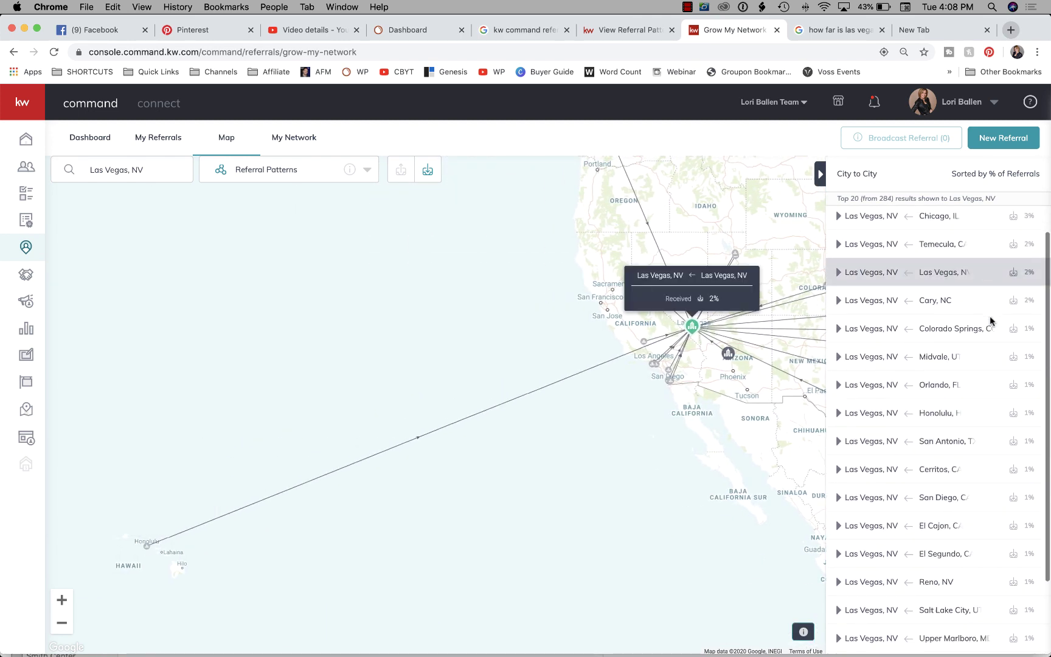
pyautogui.moveTo(1047, 311); pyautogui.dragTo(1046, 214)
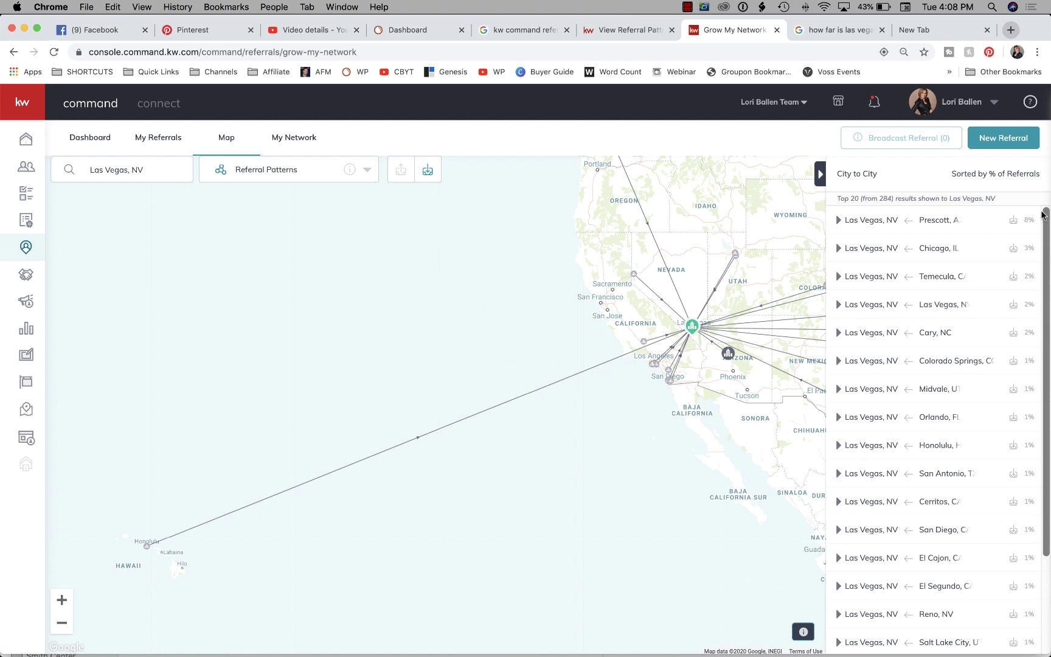
pyautogui.click(944, 219)
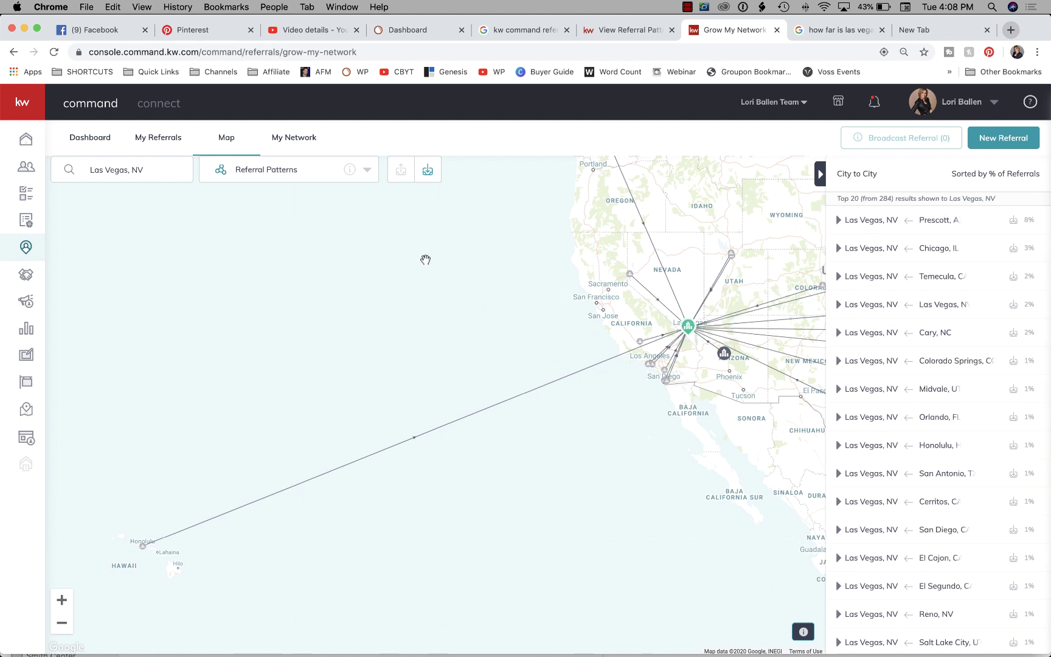
pyautogui.moveTo(422, 270); pyautogui.dragTo(364, 312)
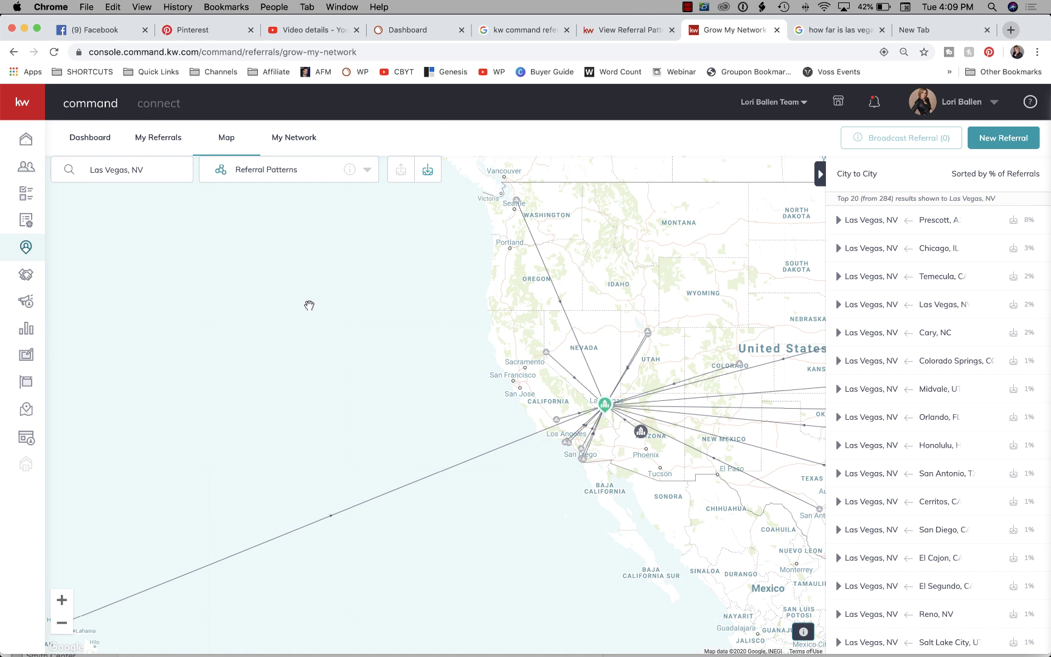
# Recentre the map and highlight the Honolulu, HI and Orlando, FL inbound routes from the list.
pyautogui.moveTo(323, 293); pyautogui.dragTo(272, 317)
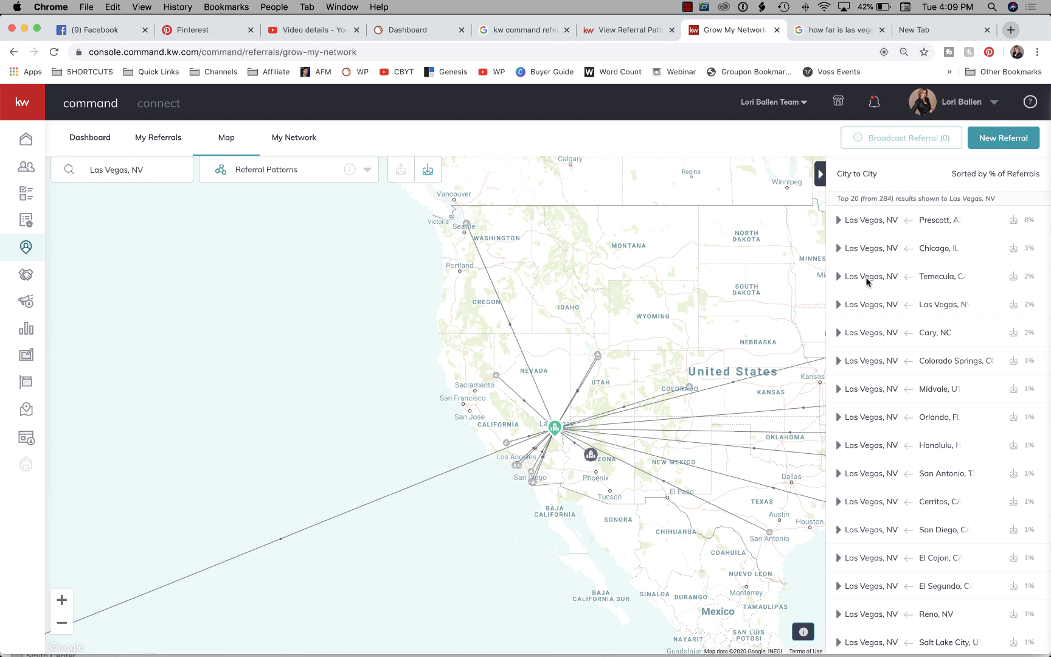
pyautogui.scroll(-4, 882, 292)
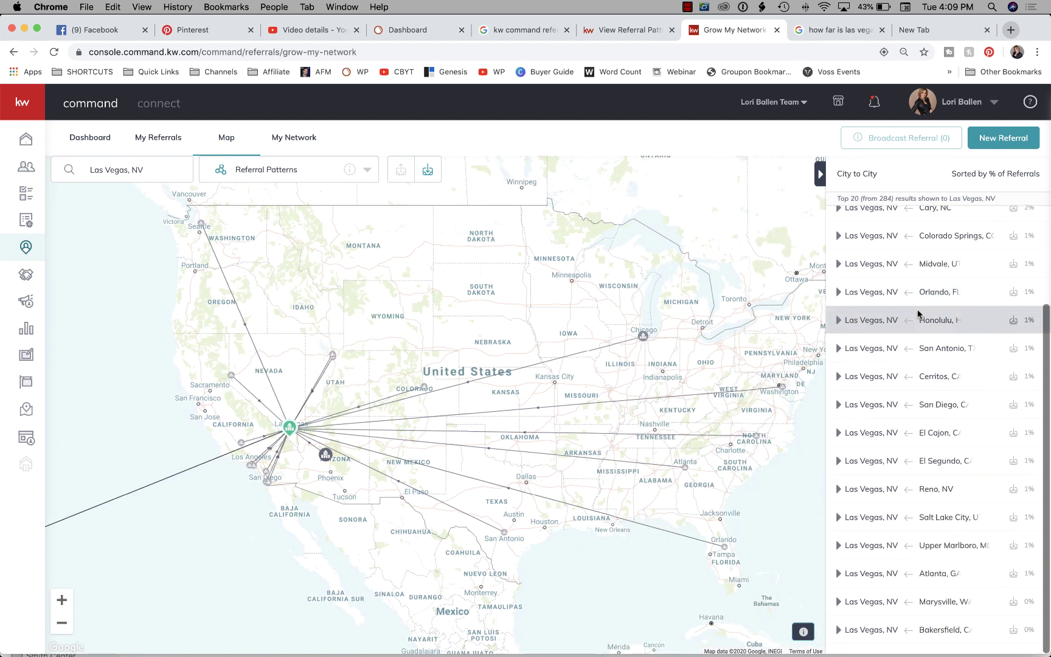
pyautogui.click(918, 317)
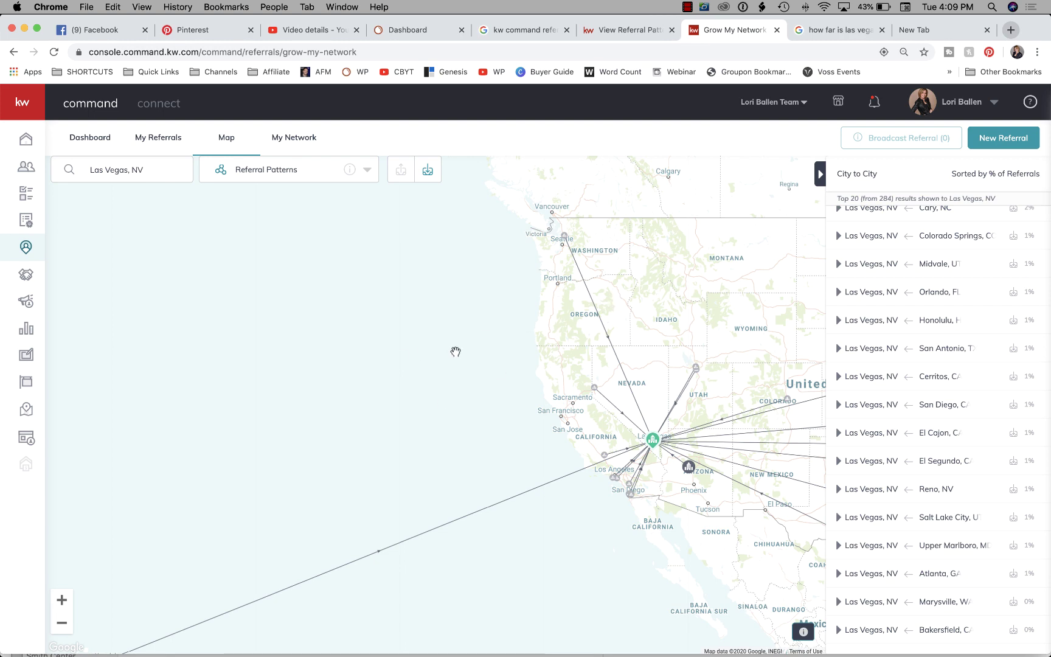
pyautogui.click(991, 323)
pyautogui.click(961, 291)
pyautogui.scroll(2, 961, 275)
pyautogui.scroll(-2, 961, 275)
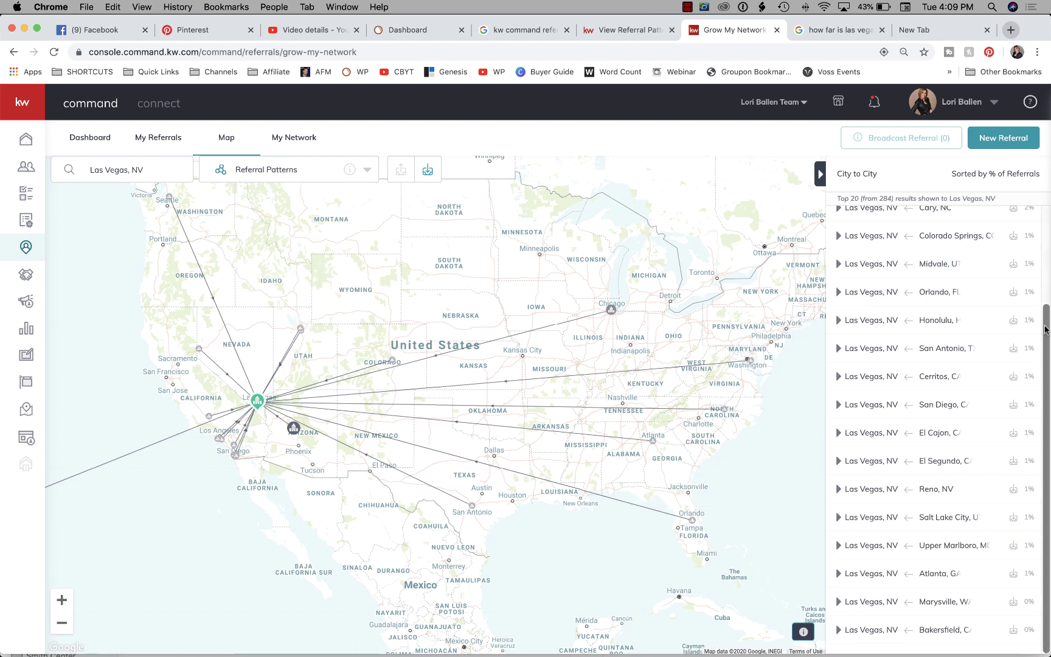
pyautogui.moveTo(1047, 330); pyautogui.dragTo(1050, 202)
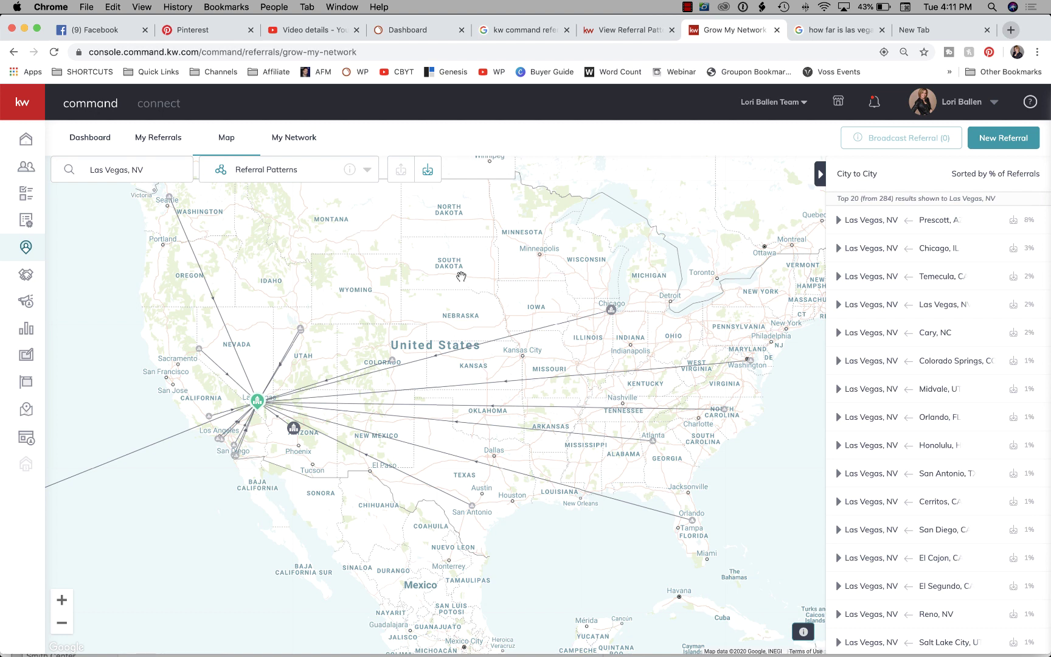
# Scroll the inbound City to City list and pan the map back west toward the Hawaii route.
pyautogui.scroll(-2, 921, 244)
pyautogui.scroll(-2, 921, 244)
pyautogui.scroll(4, 949, 268)
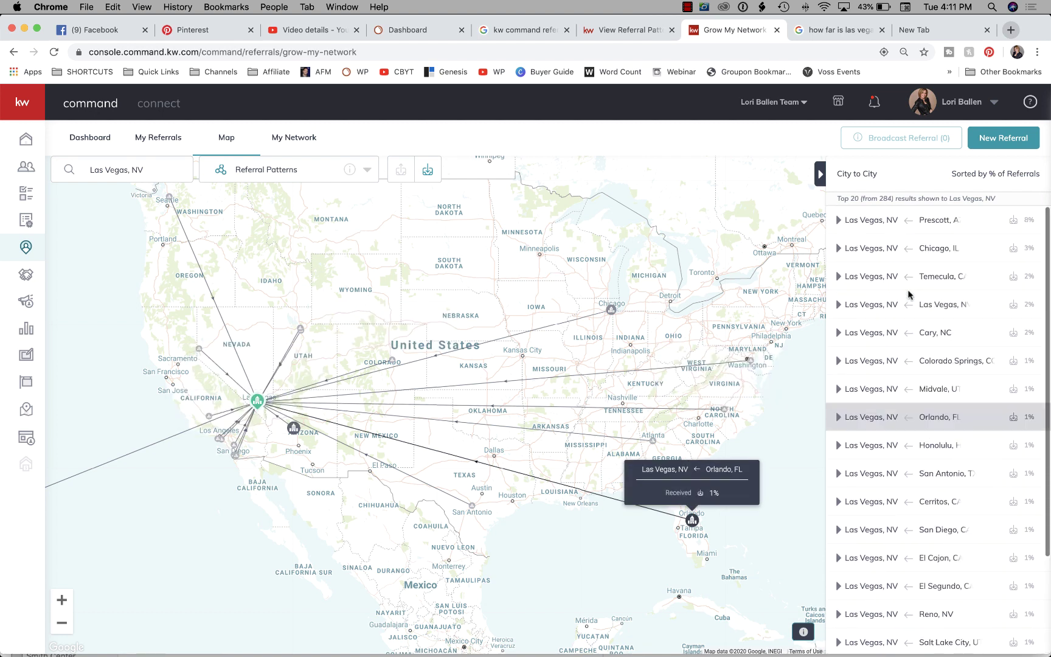
pyautogui.scroll(-5, 983, 290)
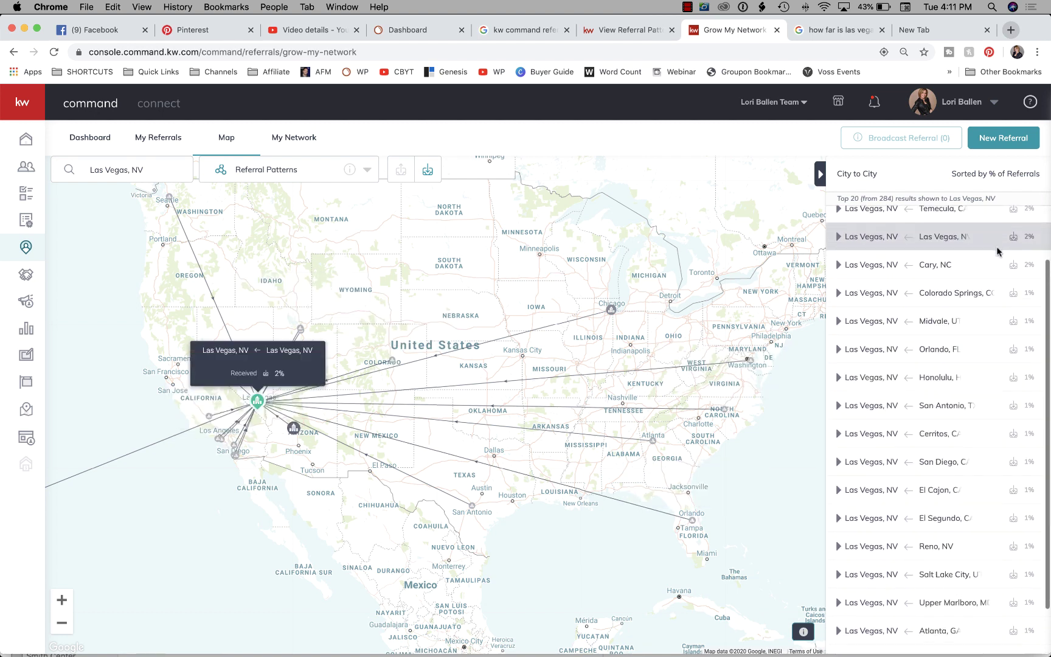
pyautogui.scroll(5, 989, 430)
pyautogui.scroll(-5, 988, 430)
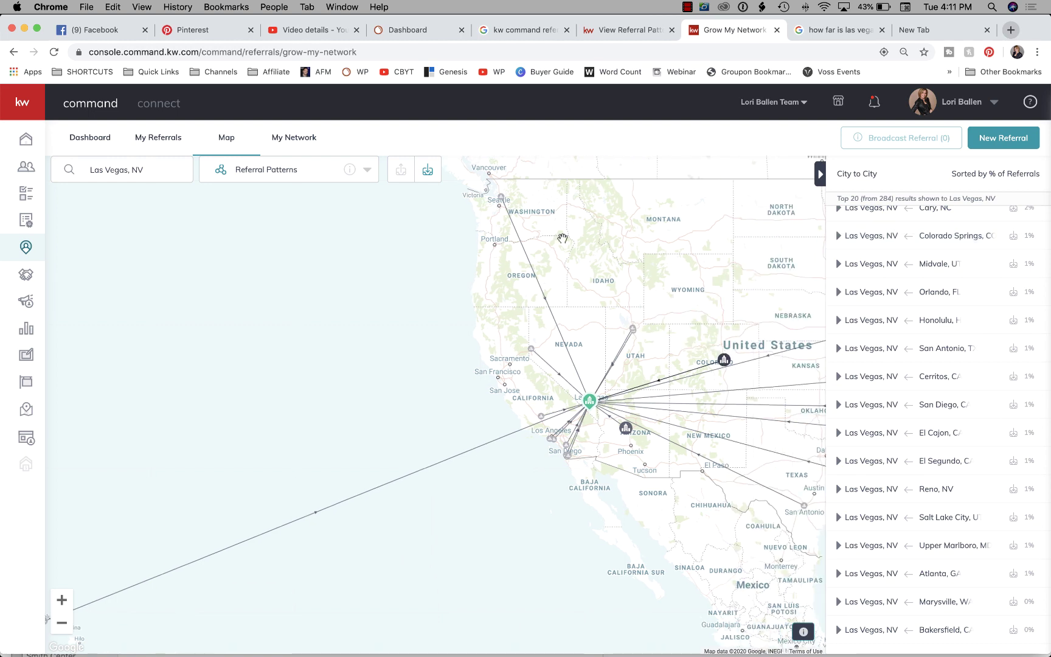
pyautogui.moveTo(424, 265); pyautogui.dragTo(196, 295)
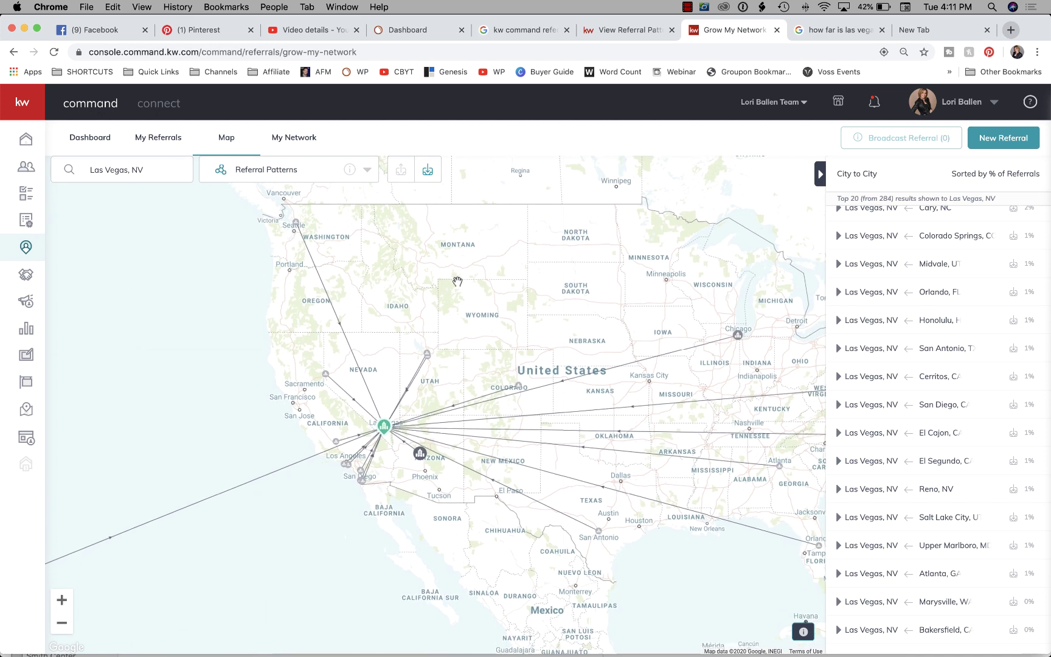
pyautogui.scroll(4, 873, 331)
pyautogui.scroll(-4, 874, 310)
pyautogui.scroll(2, 874, 310)
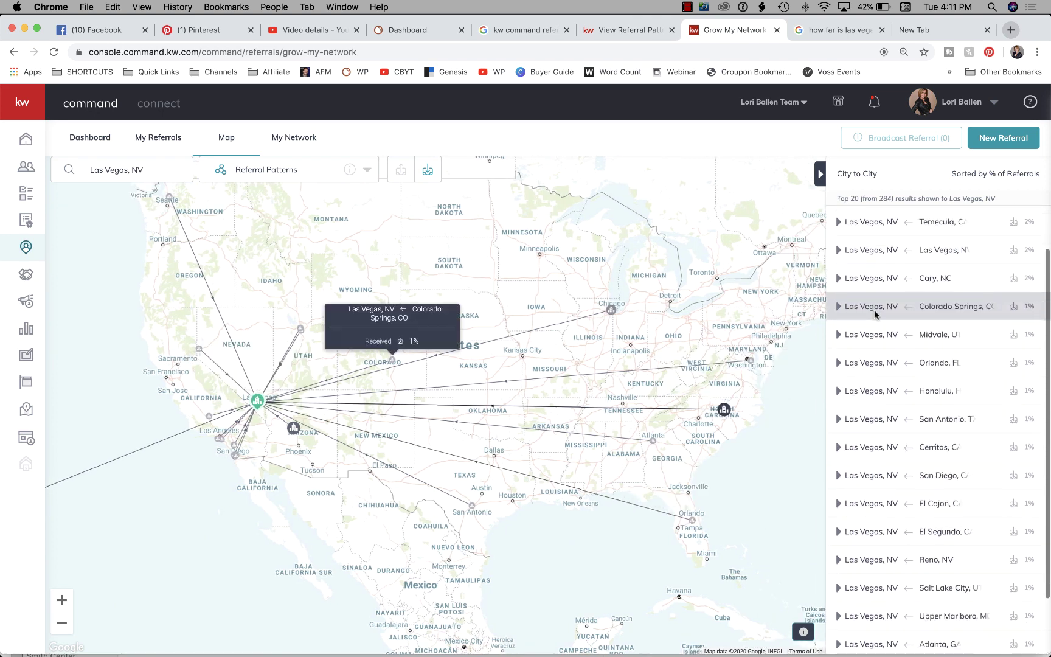
pyautogui.scroll(-3, 873, 310)
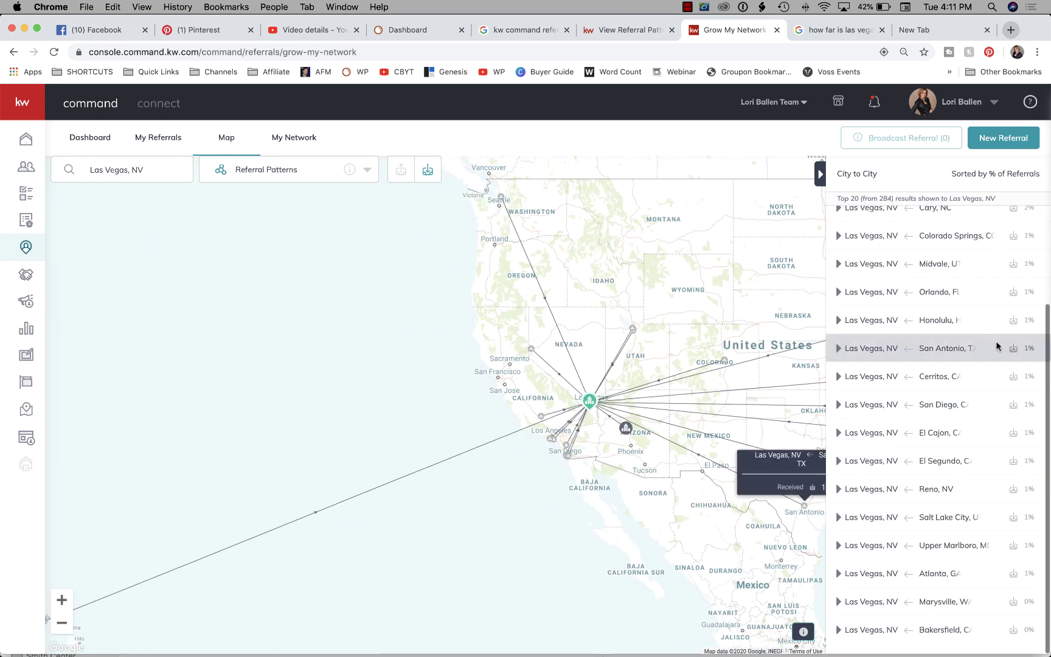
pyautogui.scroll(2, 998, 328)
pyautogui.scroll(3, 1047, 313)
pyautogui.scroll(-3, 1028, 382)
pyautogui.scroll(3, 1028, 383)
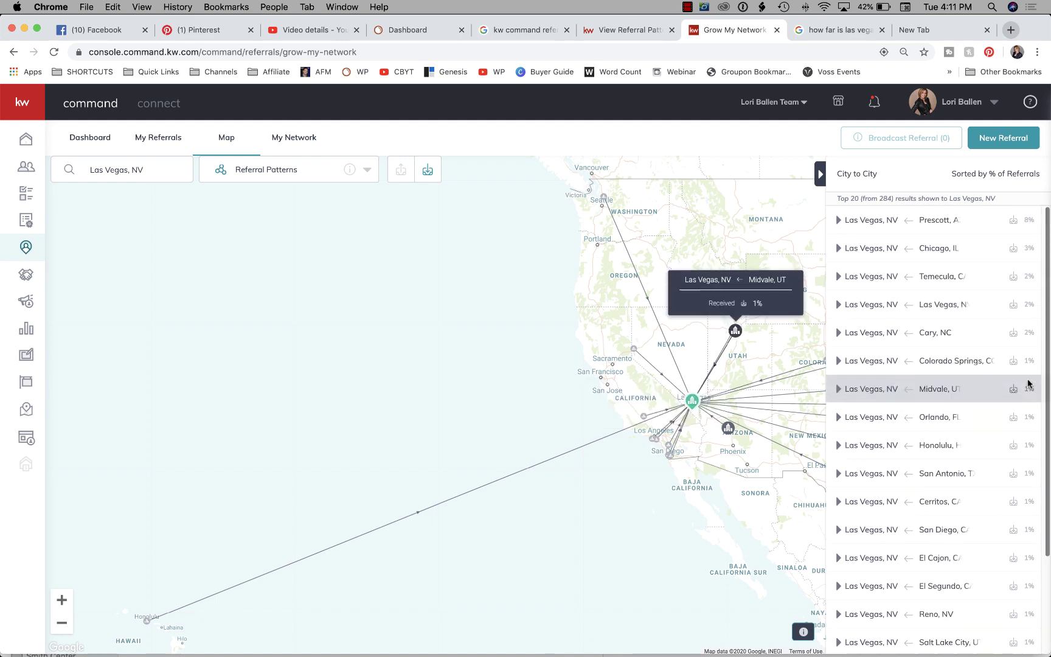
pyautogui.scroll(-4, 1004, 305)
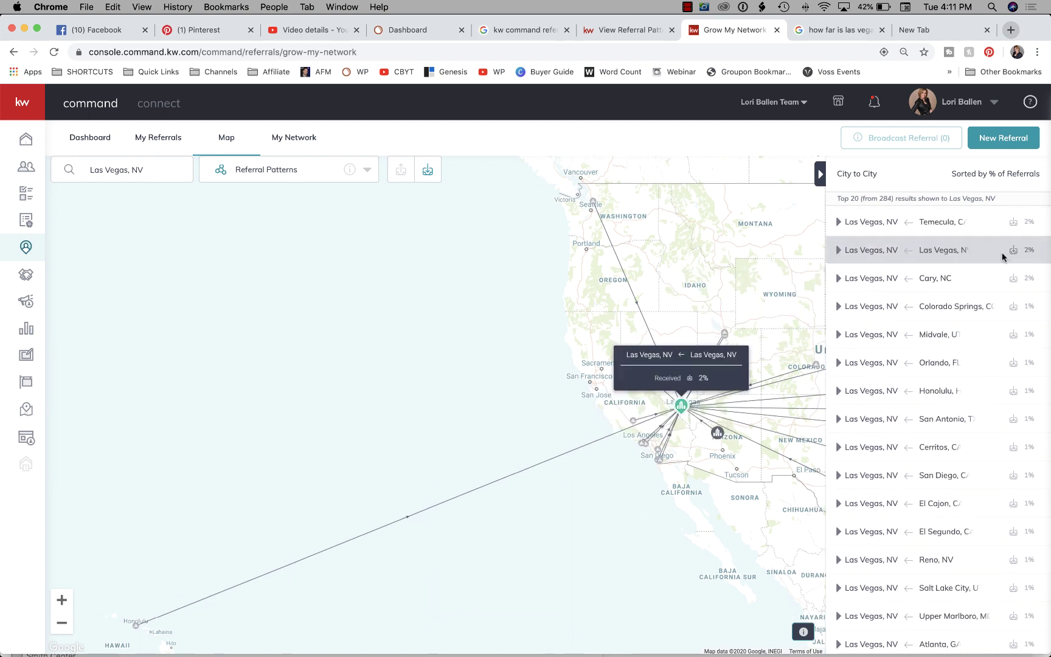
pyautogui.scroll(3, 955, 275)
pyautogui.scroll(-4, 954, 294)
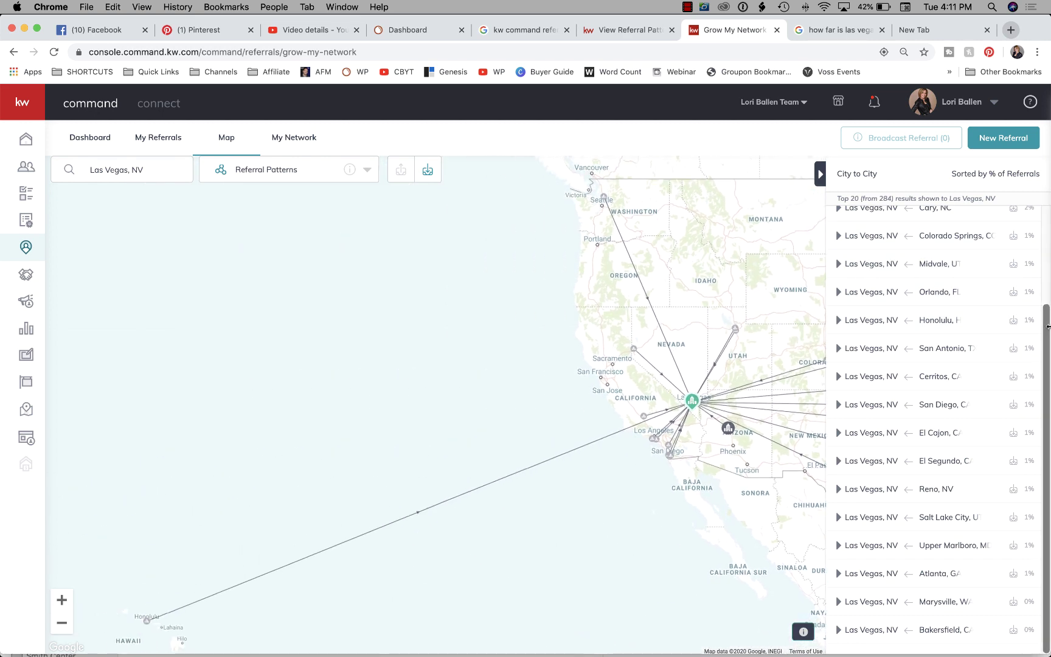
pyautogui.moveTo(1047, 329); pyautogui.dragTo(1047, 160)
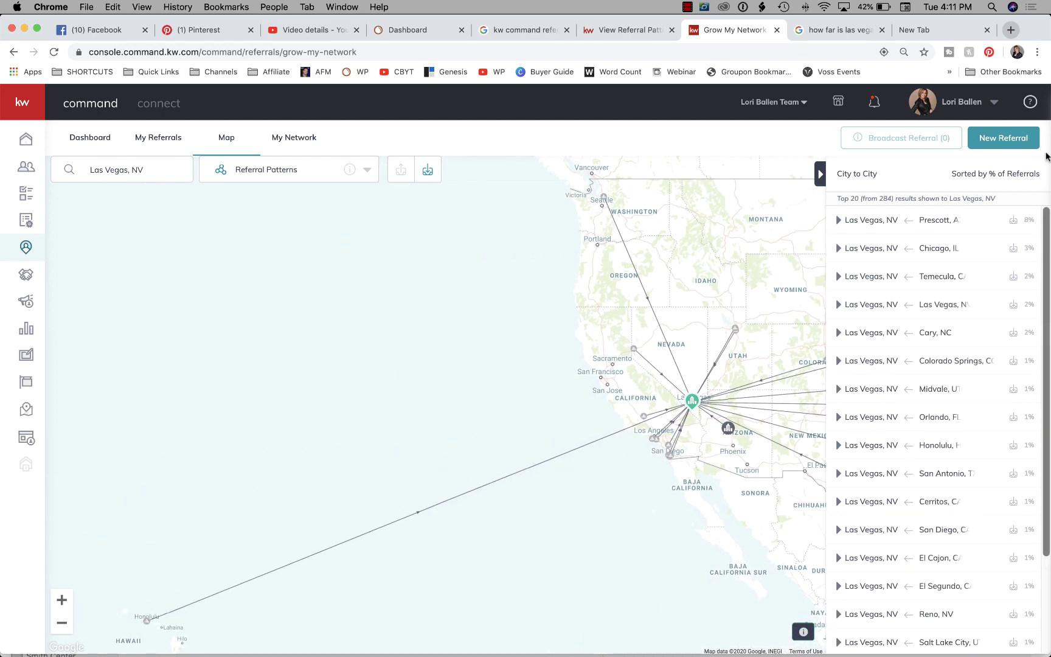
# Expand the Prescott, AZ row to see its top referral sources, then collapse it.
pyautogui.click(838, 219)
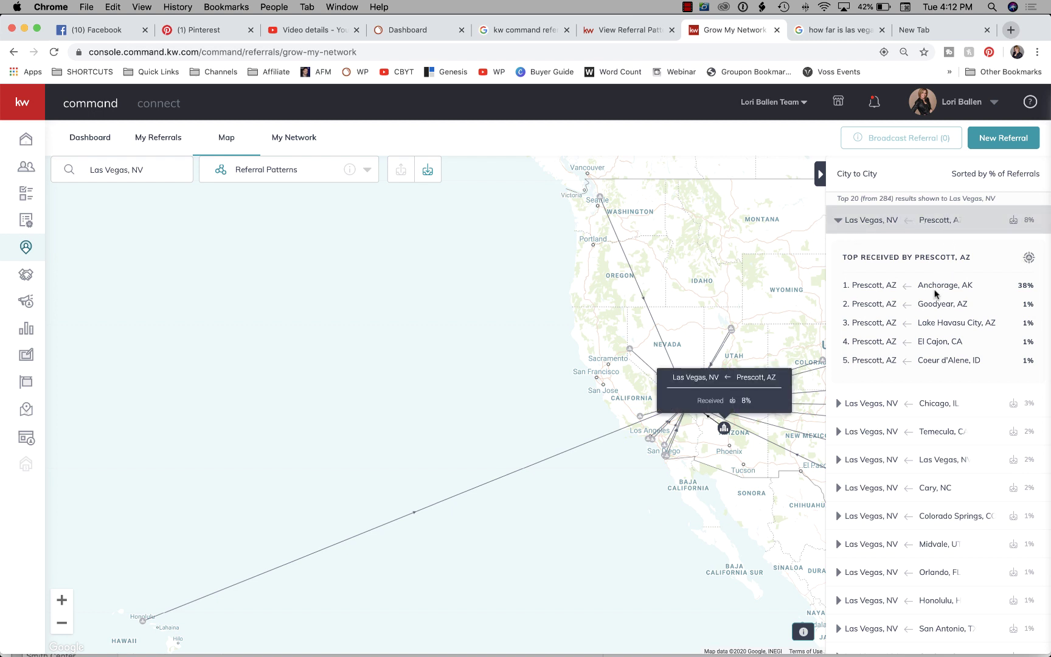
pyautogui.scroll(-1, 954, 352)
pyautogui.scroll(1, 954, 352)
pyautogui.click(837, 219)
# Expand the Las Vegas, NV row's top referral sources, then return to the referrals Dashboard.
pyautogui.scroll(-5, 876, 273)
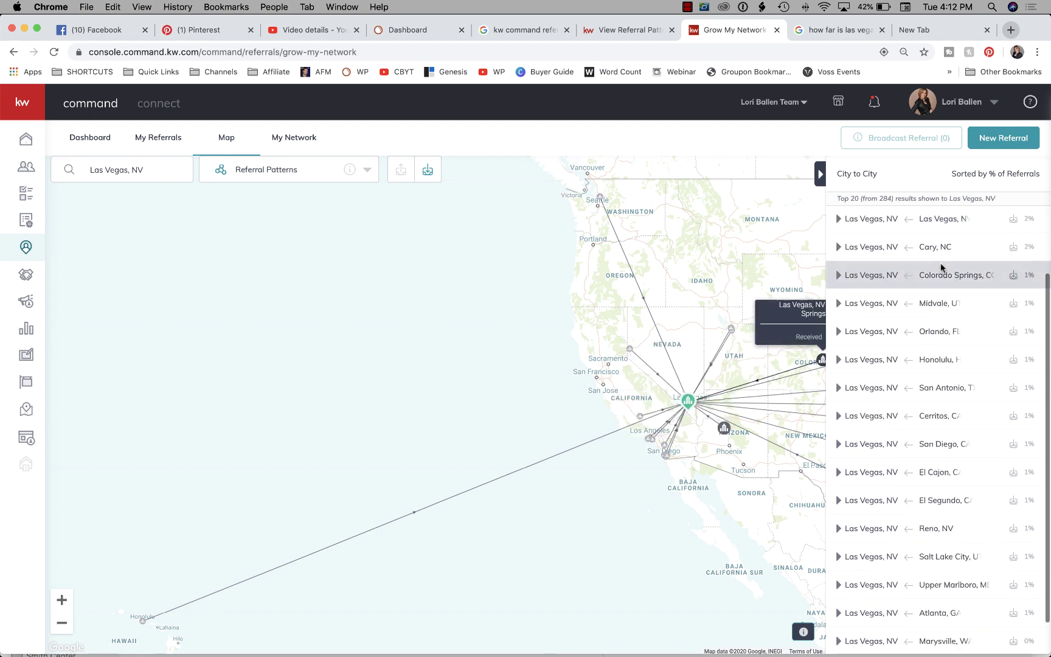
pyautogui.moveTo(465, 370); pyautogui.dragTo(288, 382)
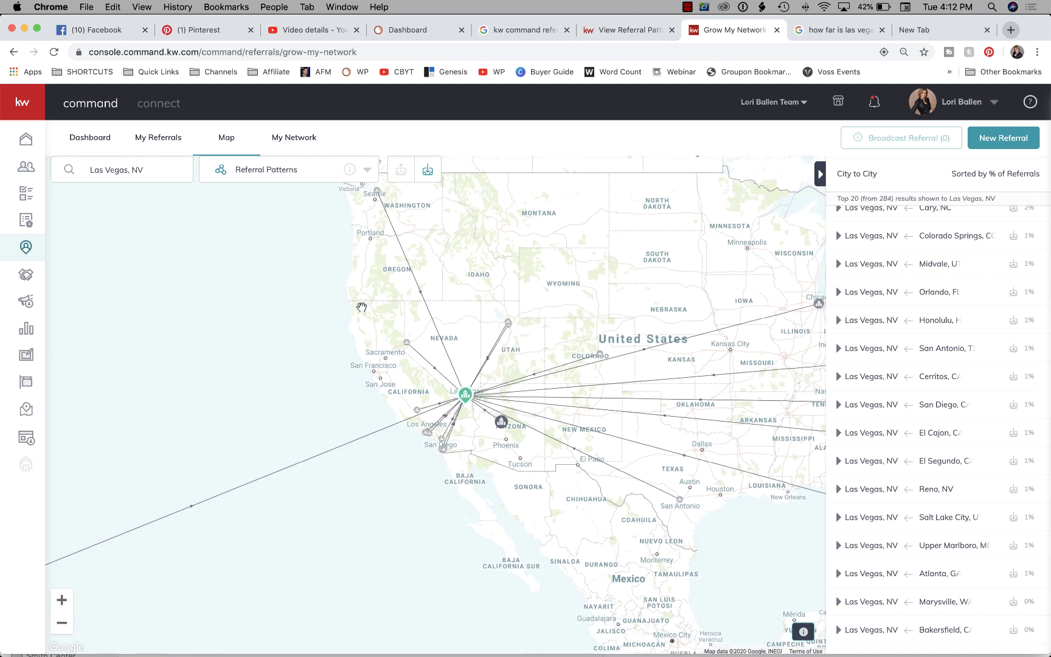
pyautogui.moveTo(468, 398)
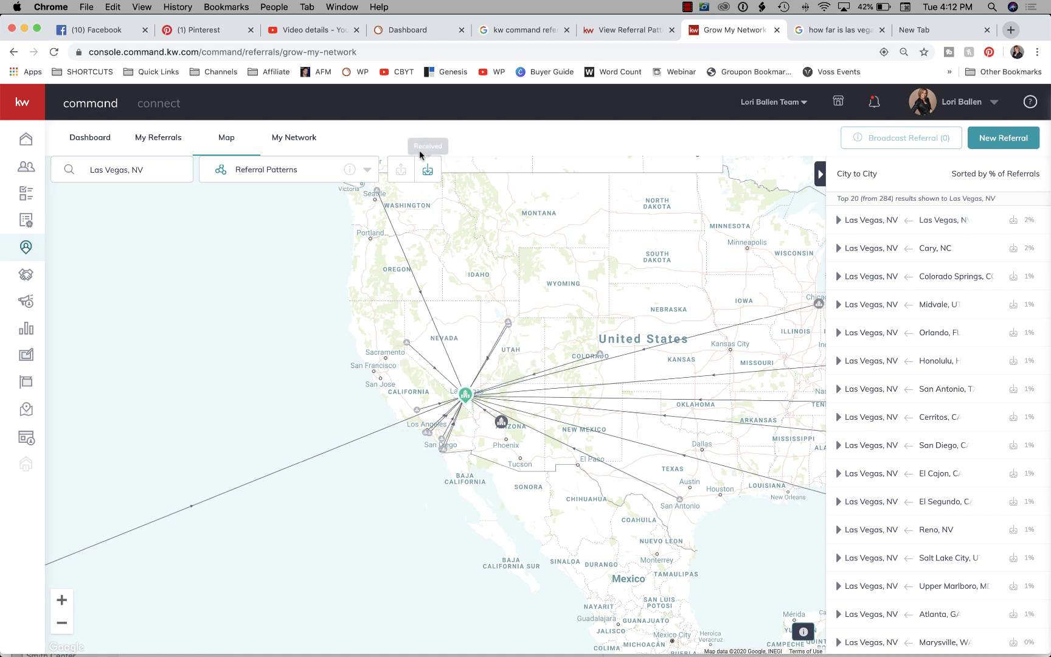
pyautogui.click(426, 173)
pyautogui.click(838, 220)
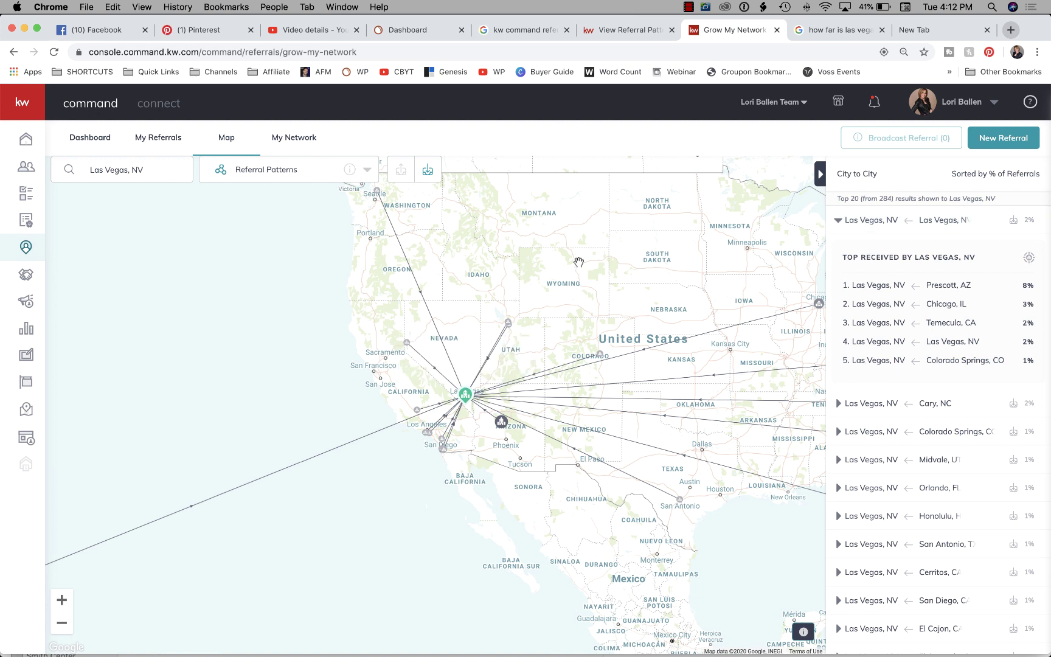
pyautogui.click(103, 135)
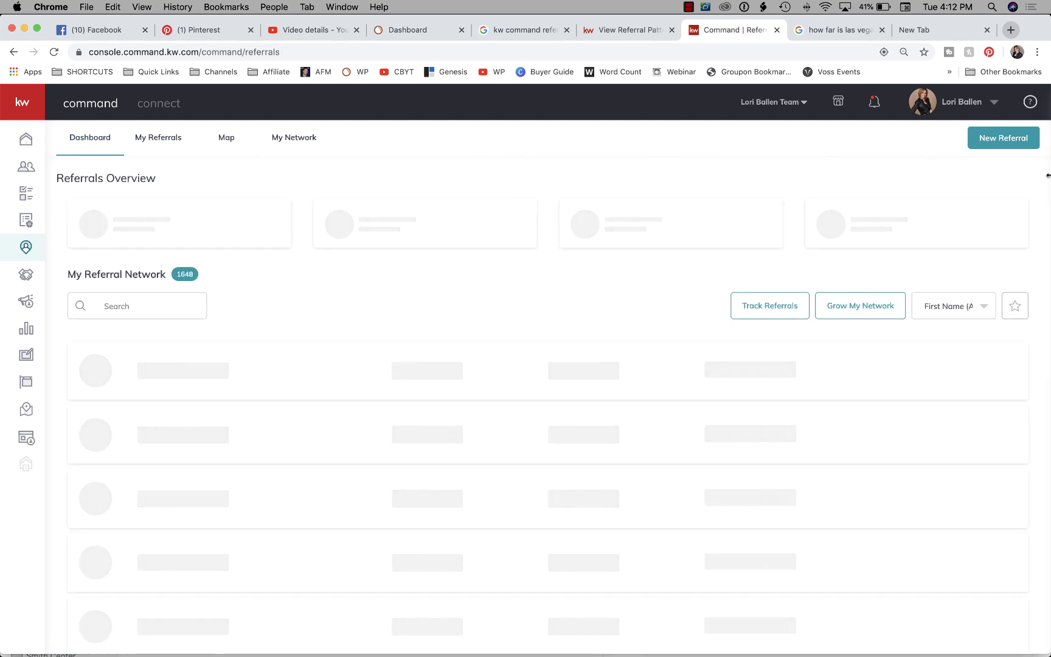
pyautogui.click(1007, 146)
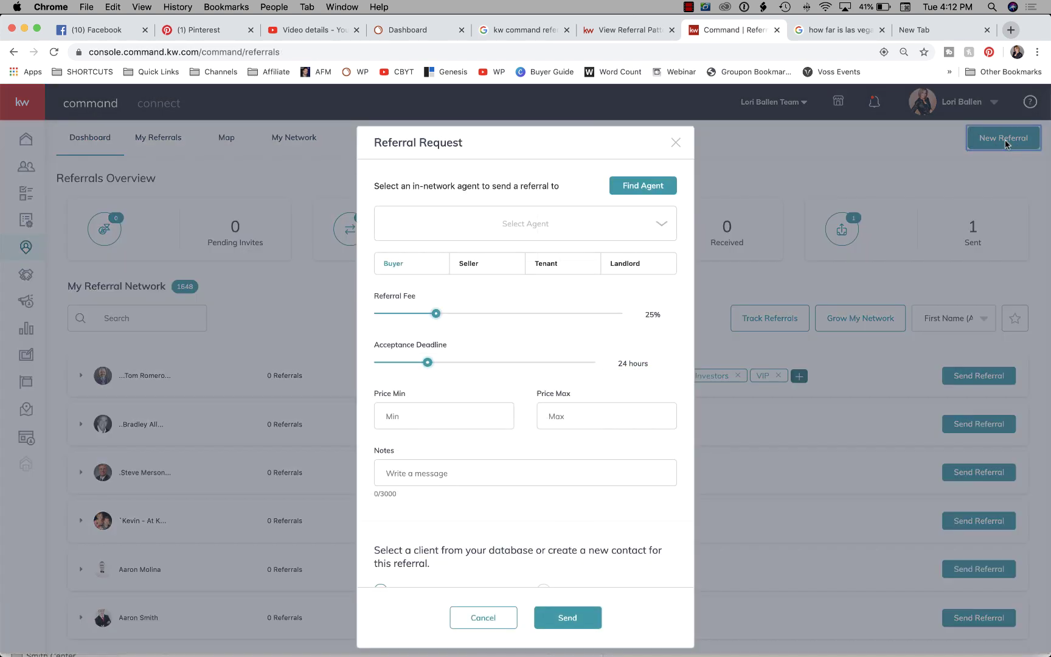
pyautogui.click(585, 232)
pyautogui.click(463, 259)
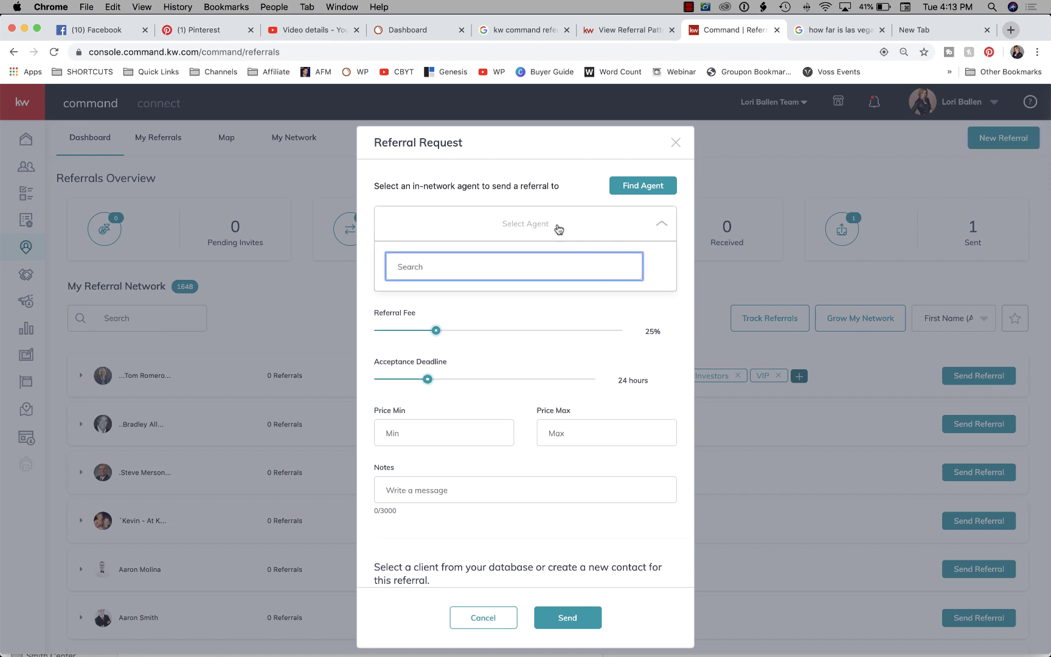
pyautogui.click(676, 142)
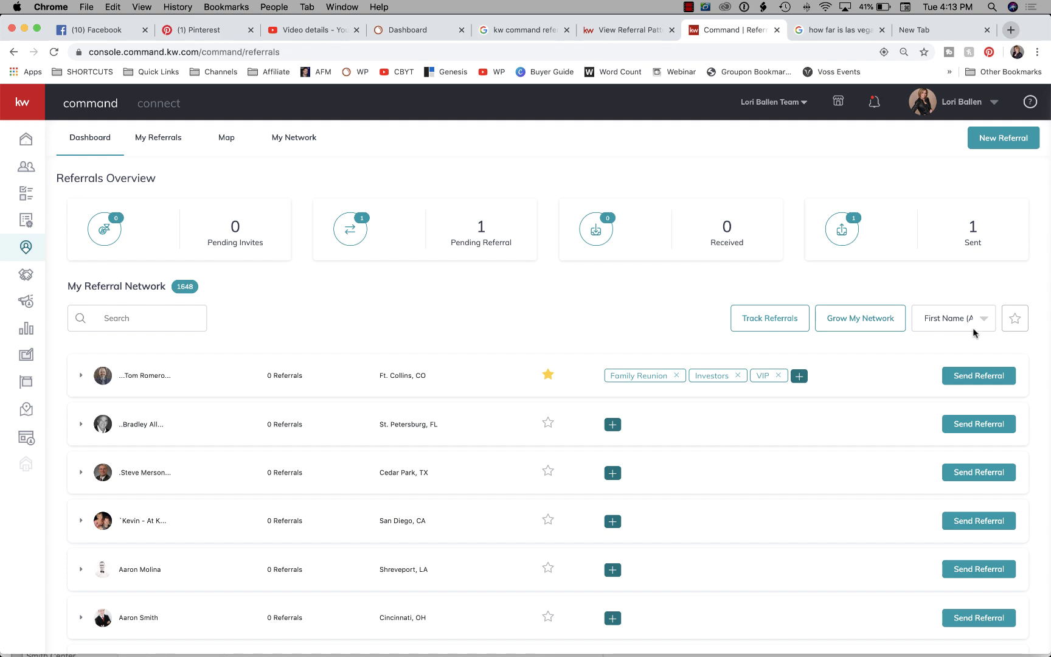
pyautogui.scroll(-5, 728, 327)
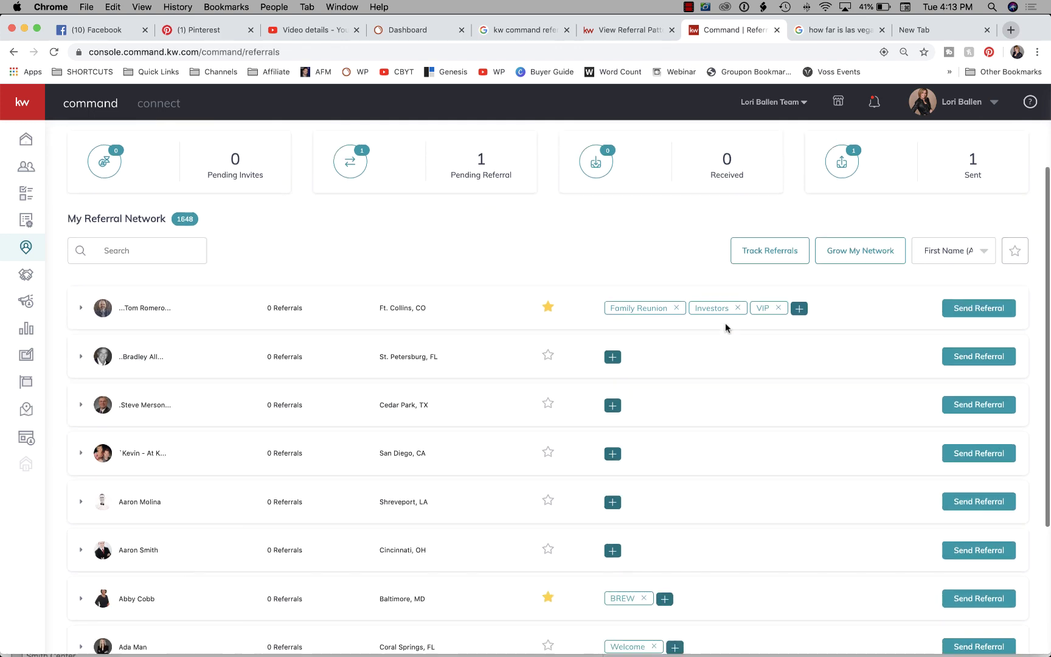
pyautogui.scroll(5, 728, 328)
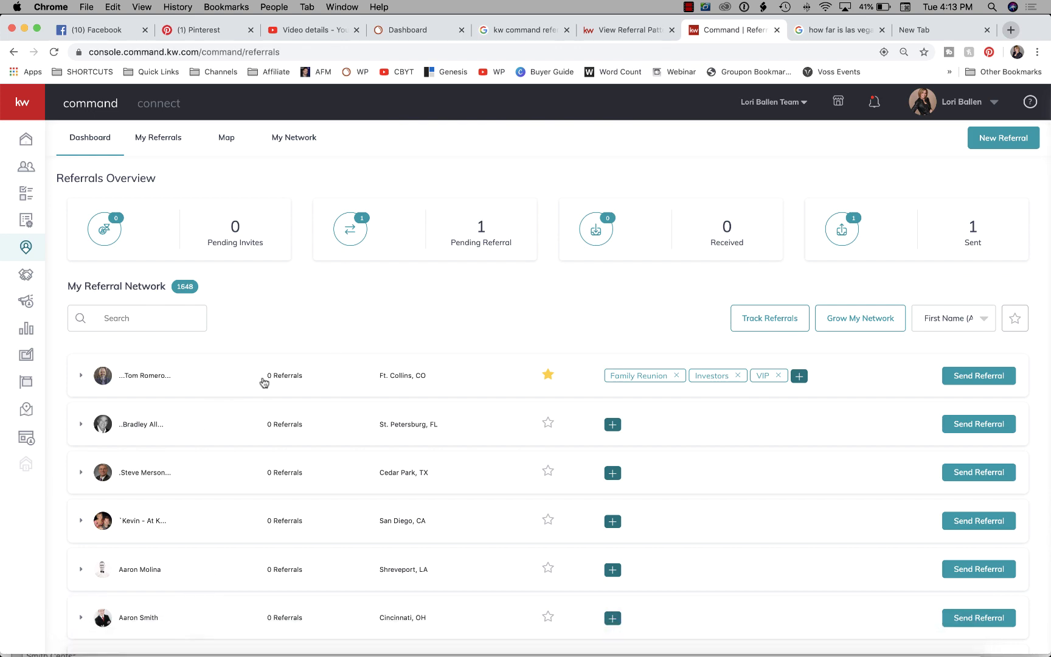
pyautogui.scroll(-3, 262, 381)
pyautogui.scroll(-3, 263, 381)
pyautogui.scroll(5, 262, 381)
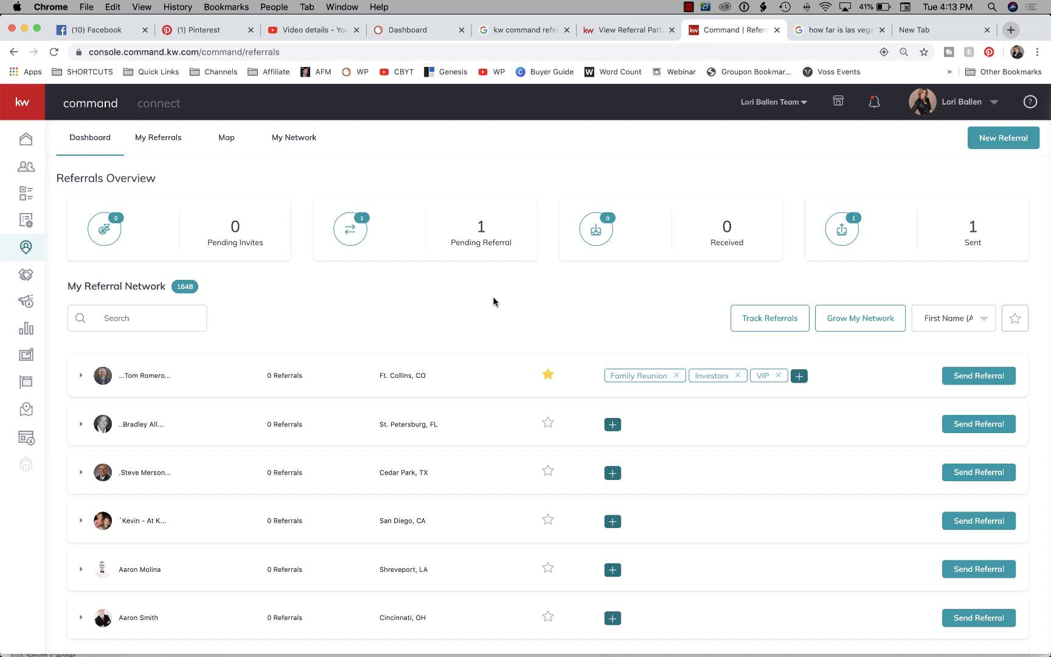